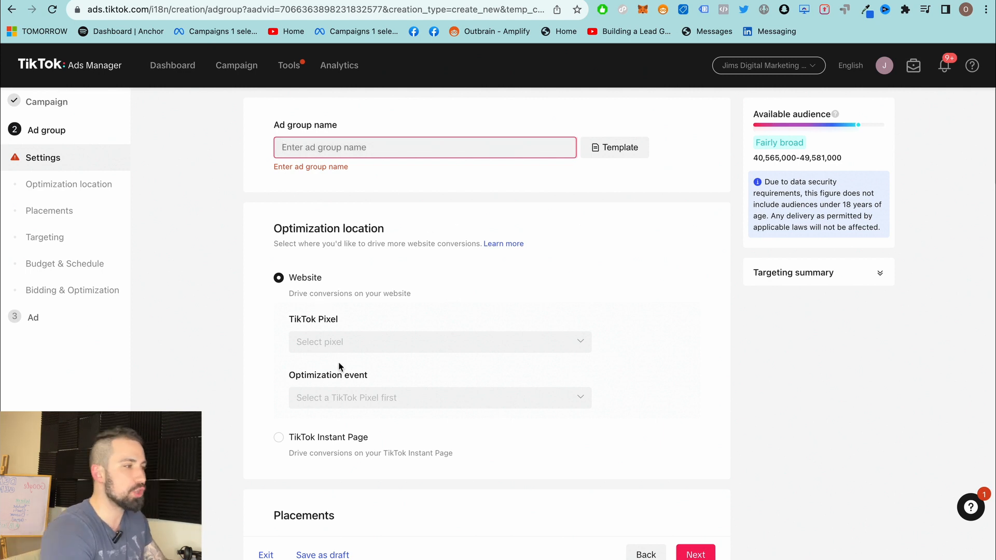
Choose the Jims digital Marketing pixel for website conversions and set the optimization event to Complete Payment.
click(377, 339)
scroll(378, 340, down, 1)
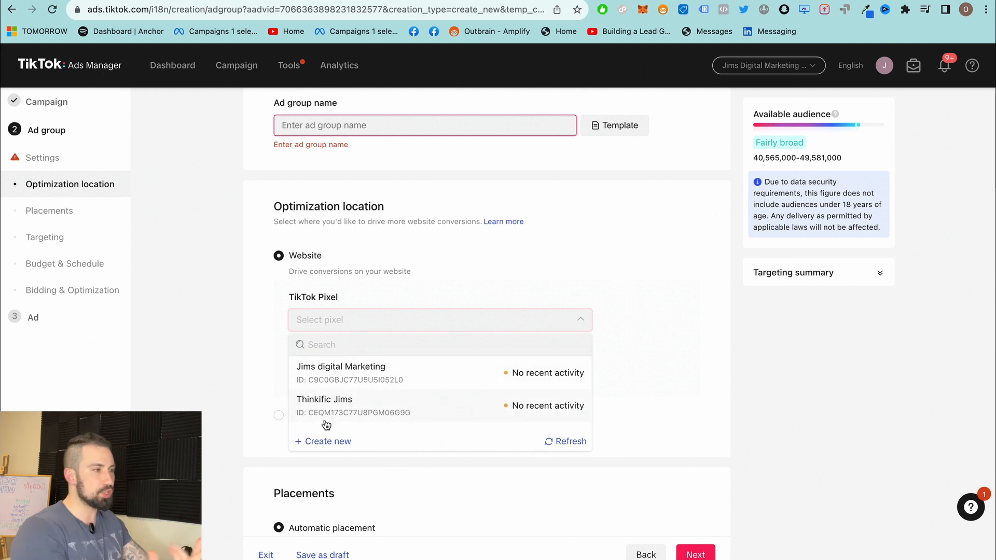
click(363, 380)
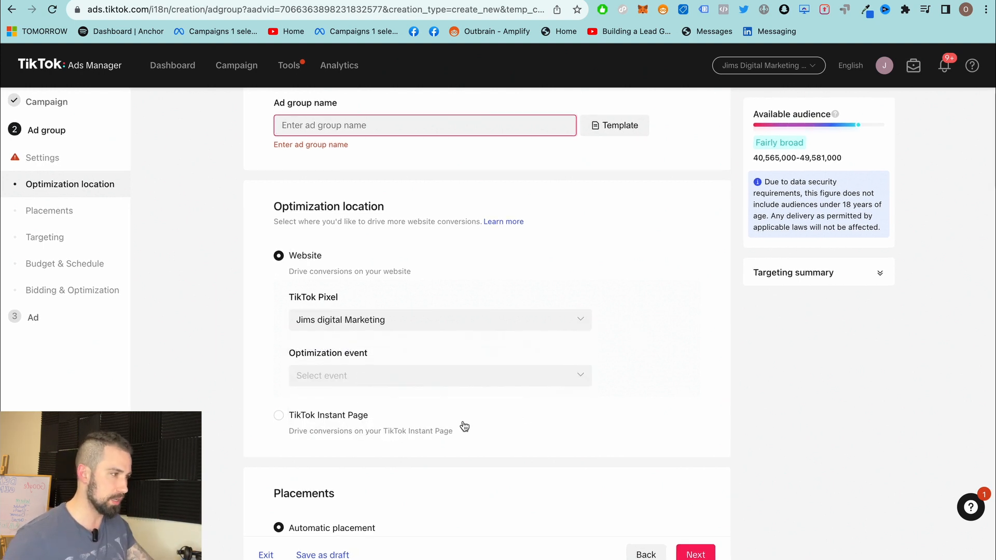
click(450, 377)
scroll(434, 440, down, 2)
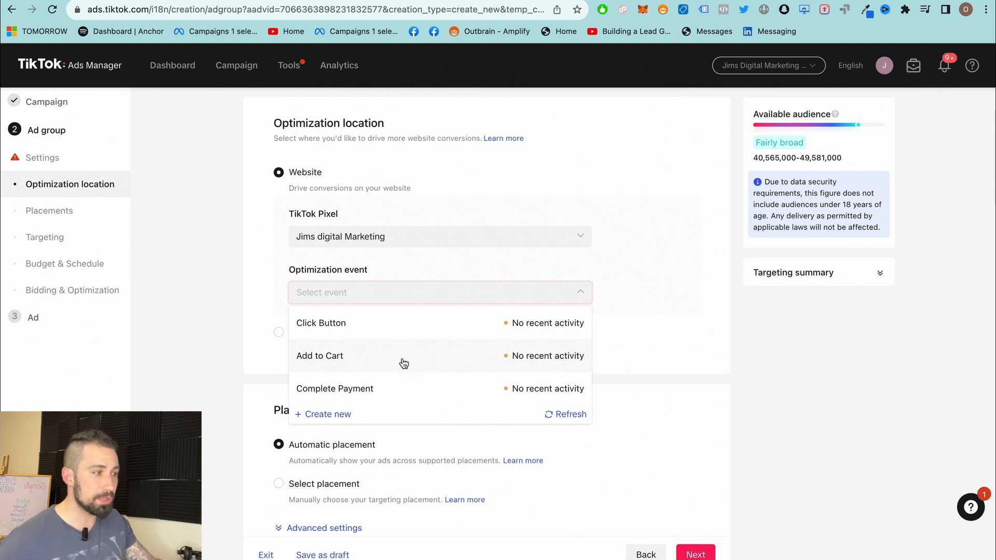
click(410, 385)
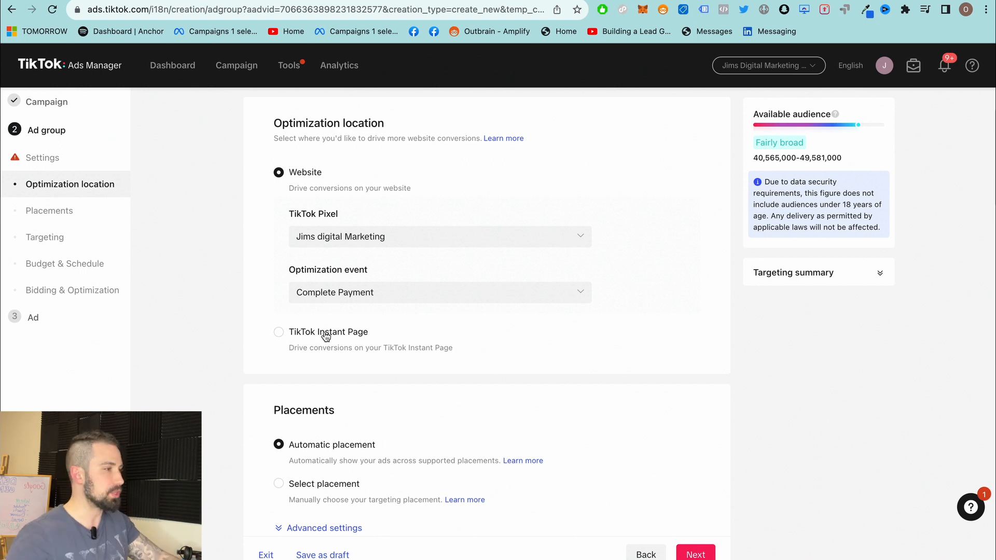
Switch the ad group to manually selected placements and exclude Global App Bundle and Pangle, keeping only TikTok.
scroll(326, 335, down, 3)
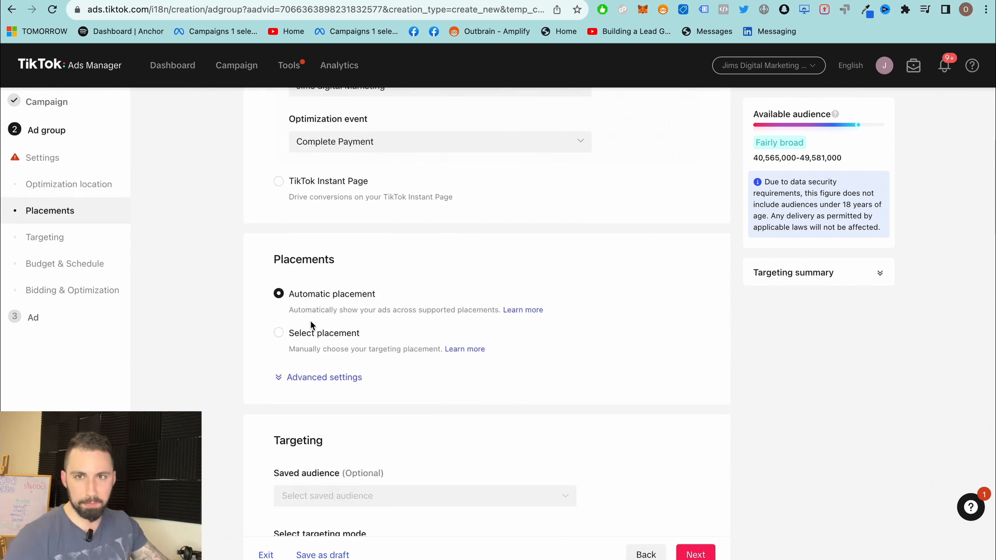
scroll(303, 314, up, 2)
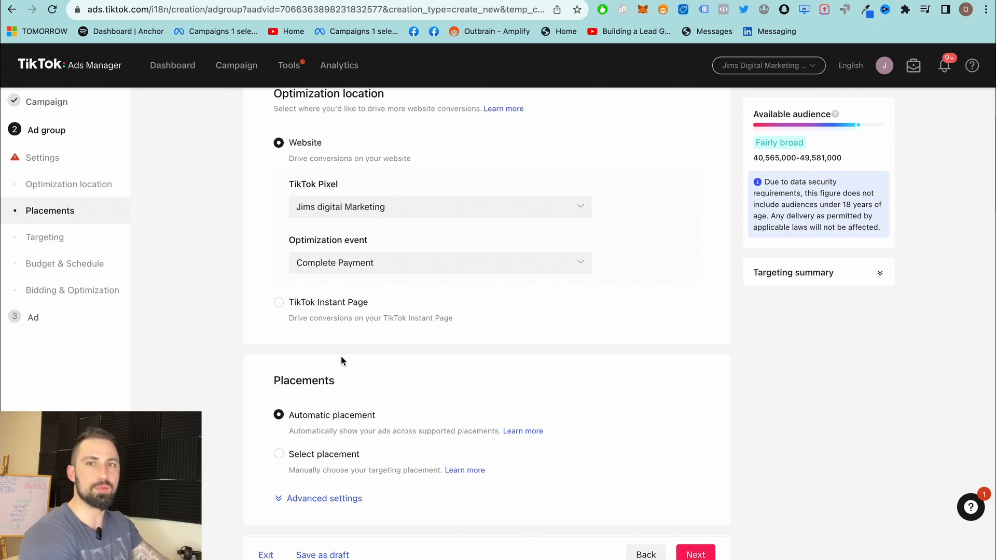
scroll(341, 362, down, 3)
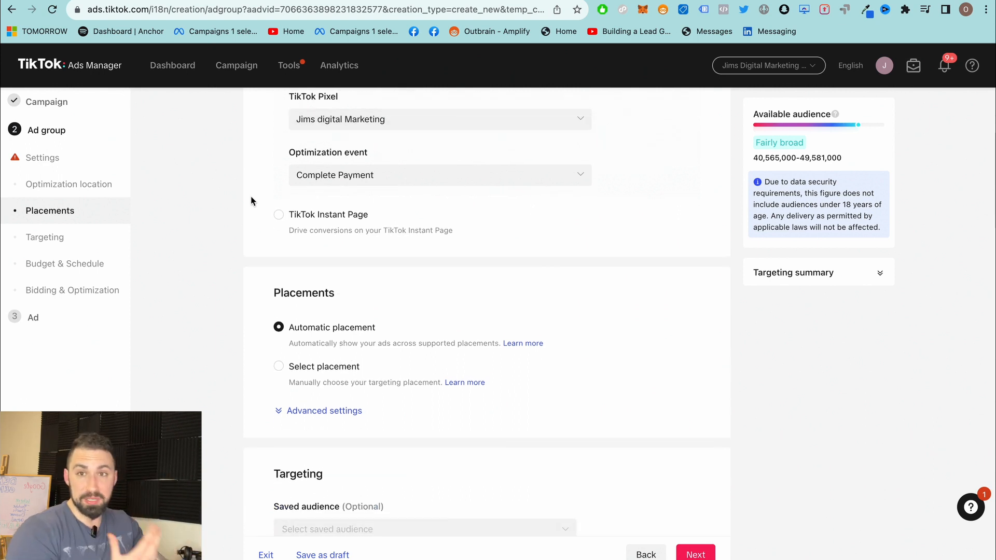
scroll(291, 218, up, 3)
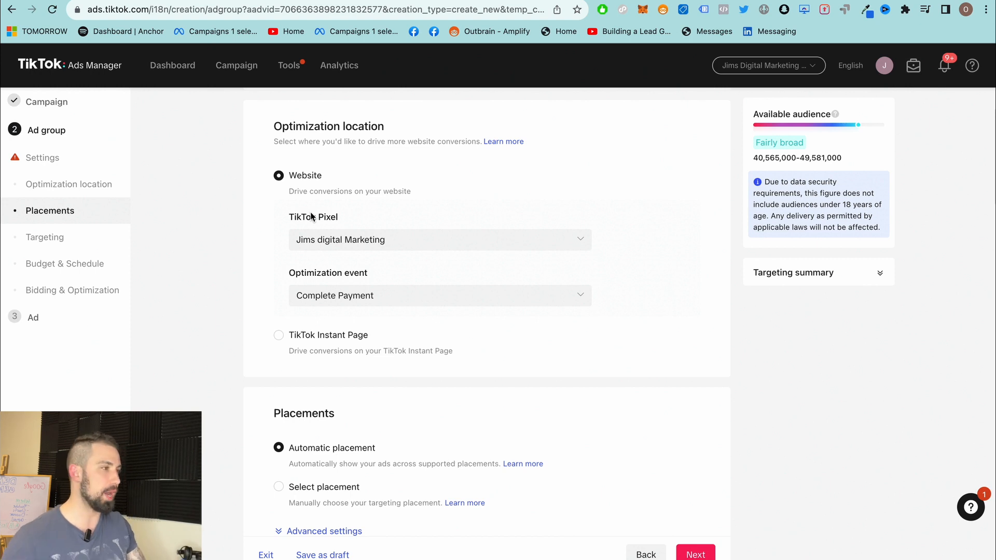
scroll(450, 447, down, 3)
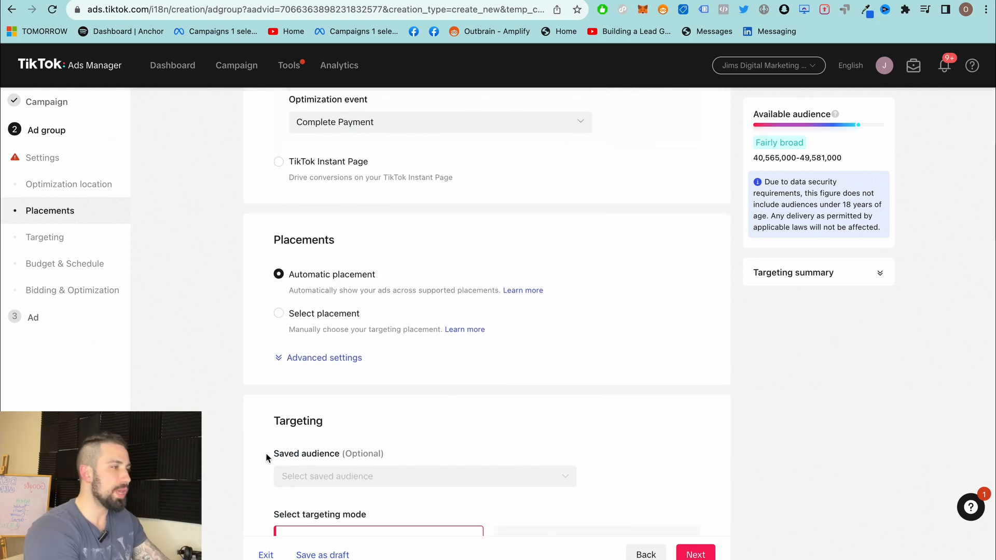
scroll(342, 309, down, 1)
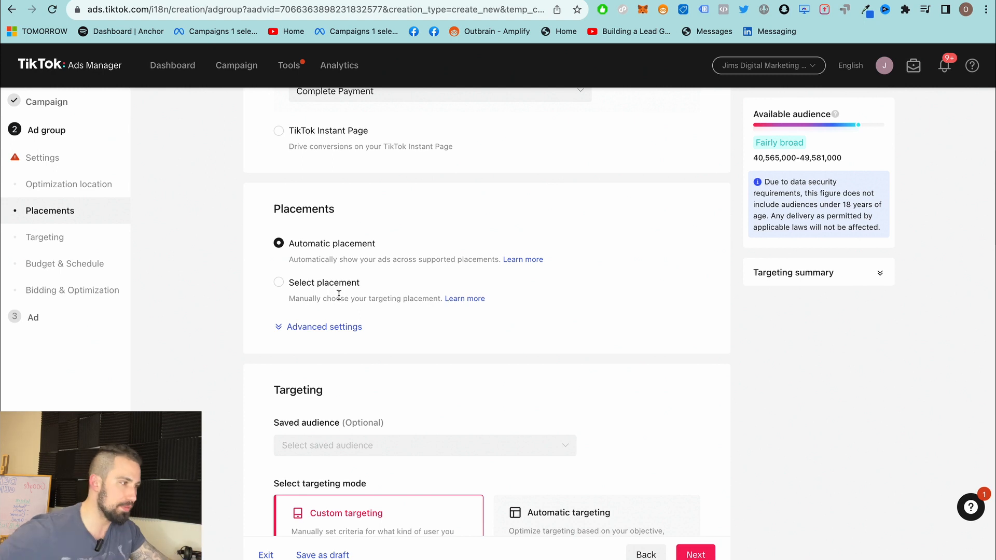
click(292, 291)
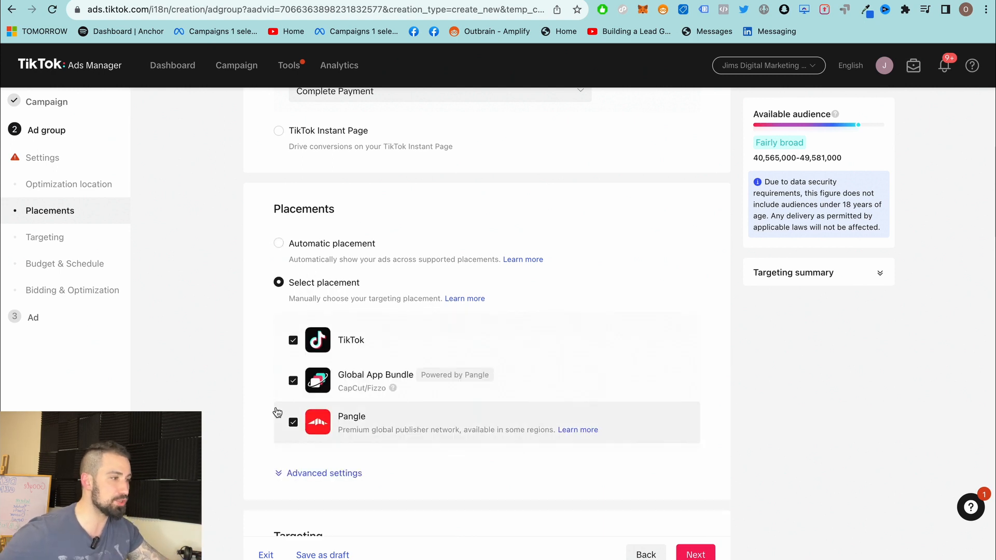
click(293, 382)
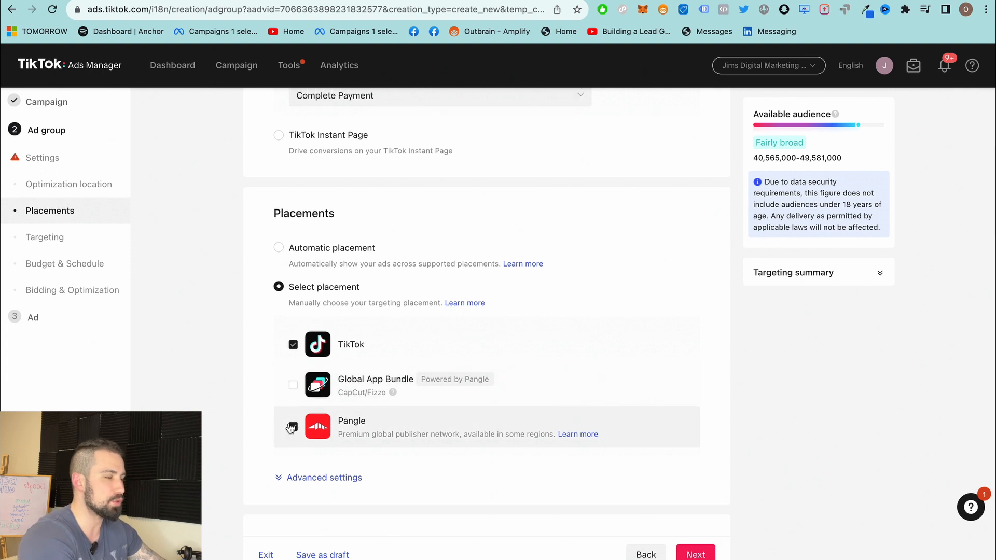
click(294, 430)
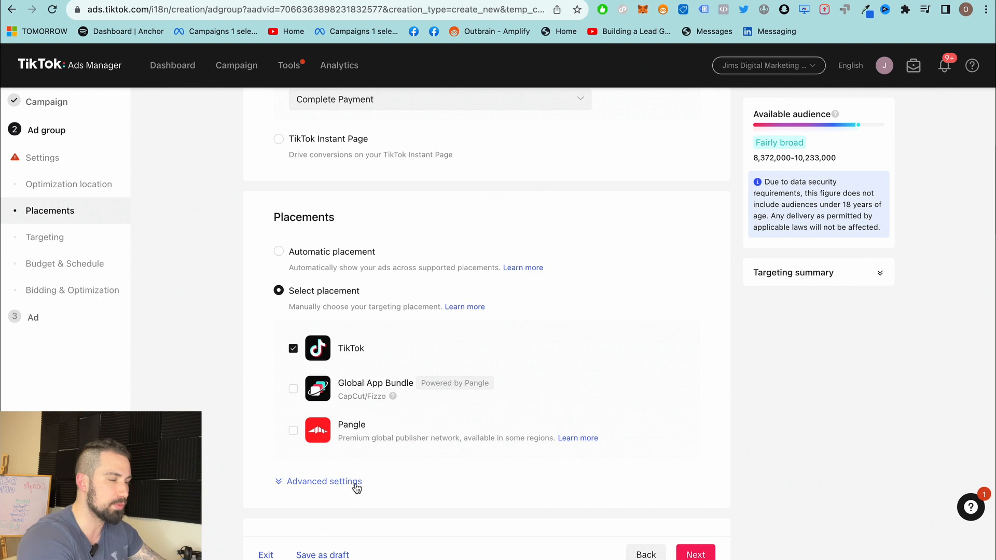
Expand the advanced placement settings and turn off video download.
scroll(356, 487, down, 1)
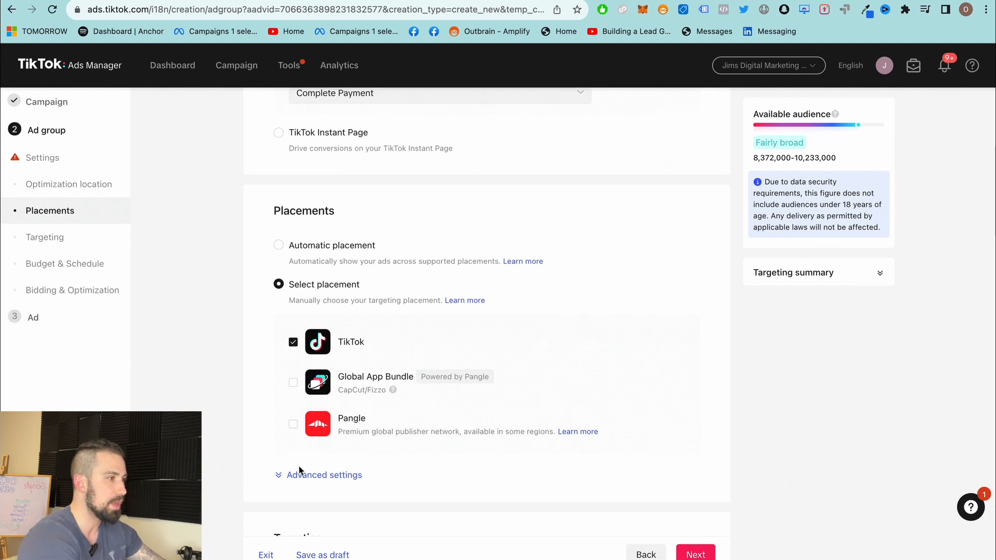
scroll(335, 439, down, 2)
click(340, 424)
scroll(323, 401, down, 3)
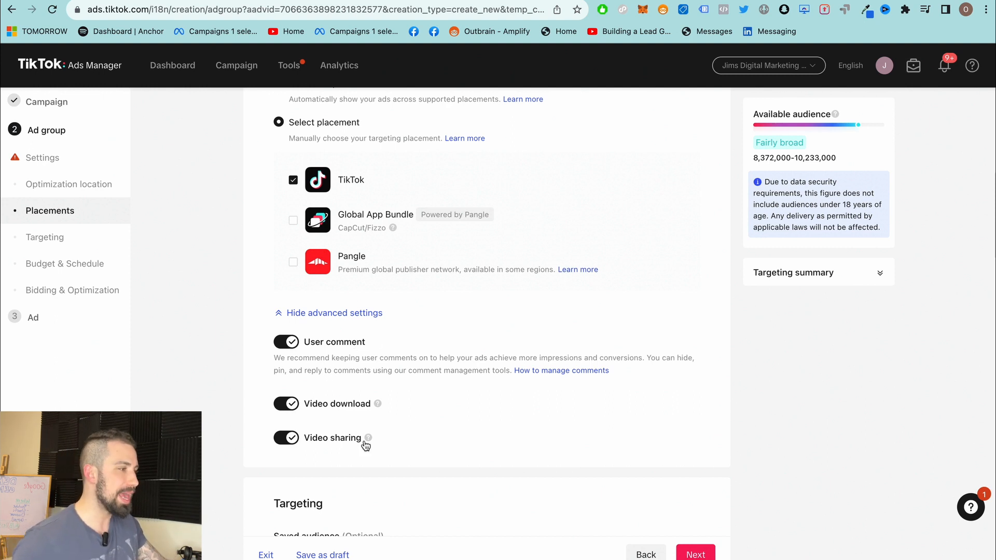
mouse_move(367, 441)
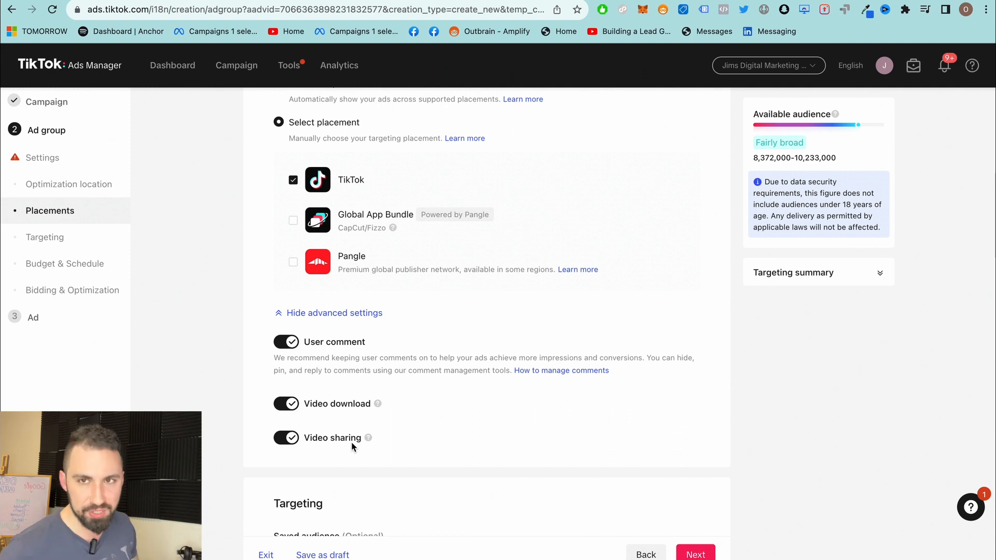
click(286, 410)
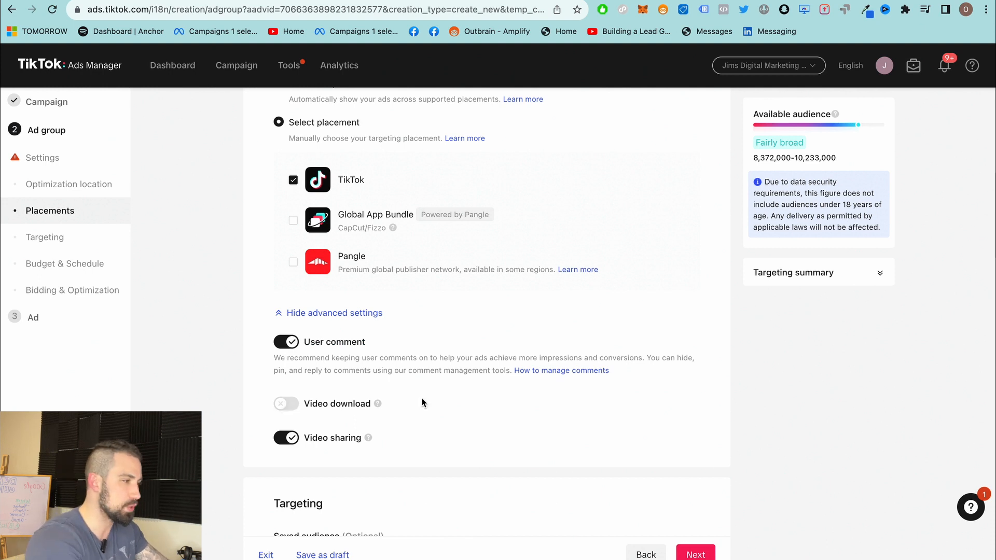
Review the saved audience, targeting mode and demographics options in the ad group's targeting section.
scroll(352, 410, down, 3)
scroll(322, 380, down, 1)
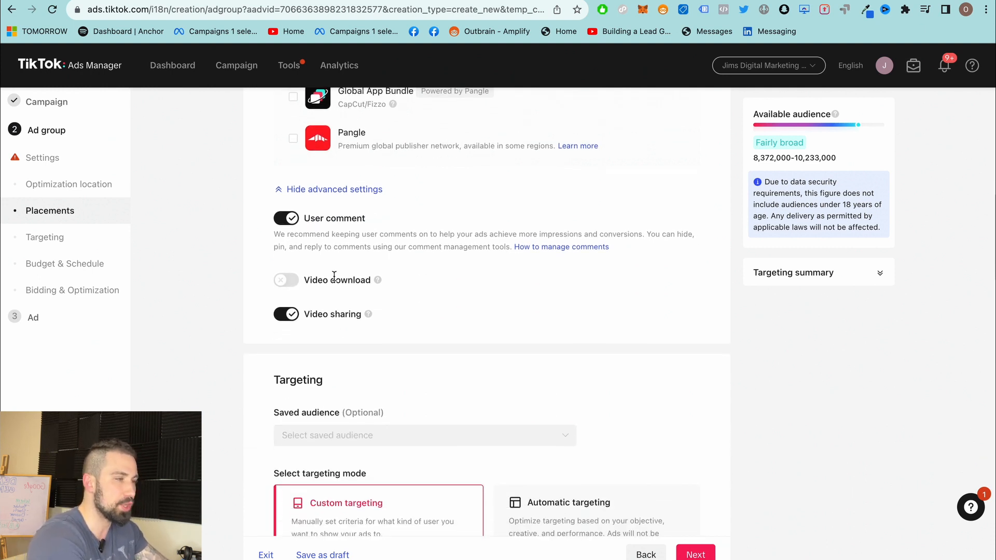
scroll(334, 276, down, 2)
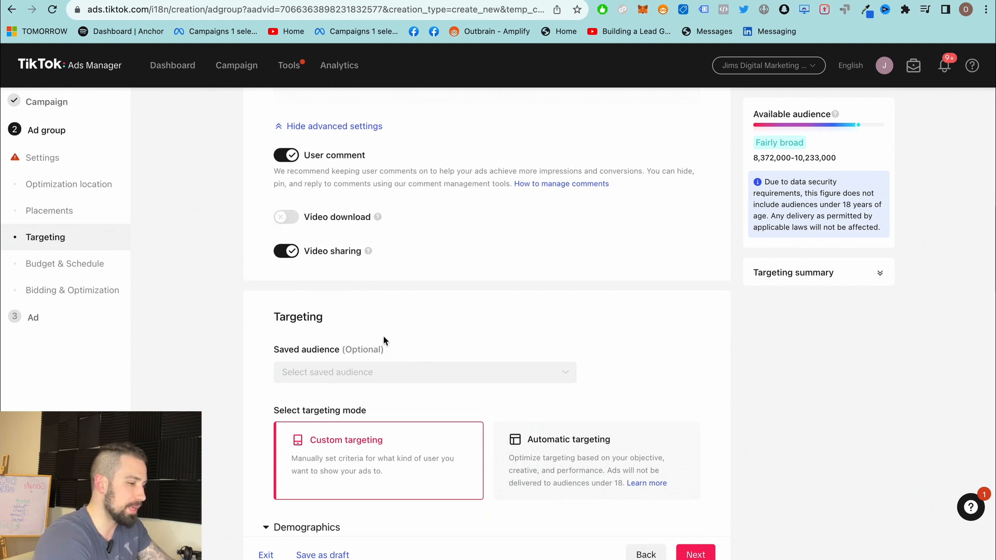
scroll(384, 340, down, 2)
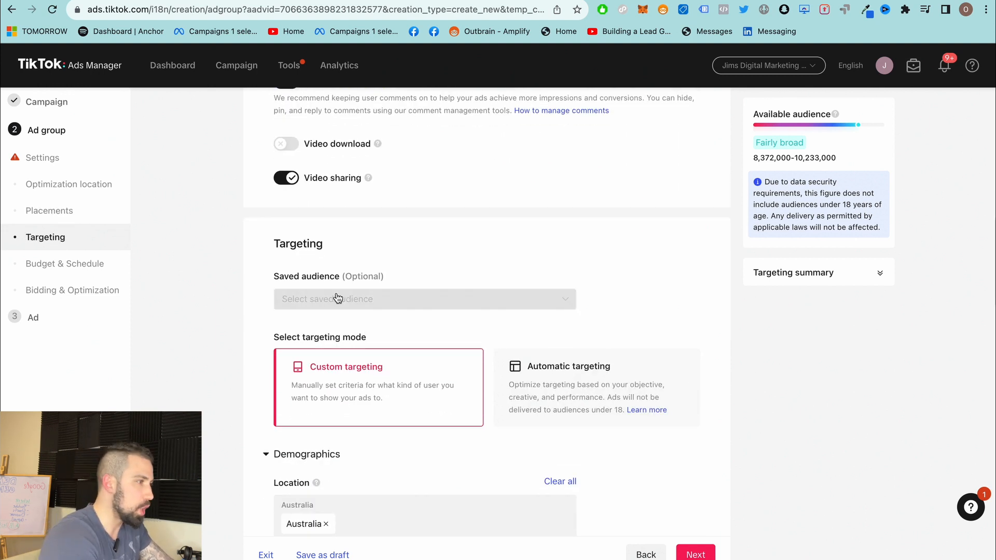
scroll(338, 299, down, 2)
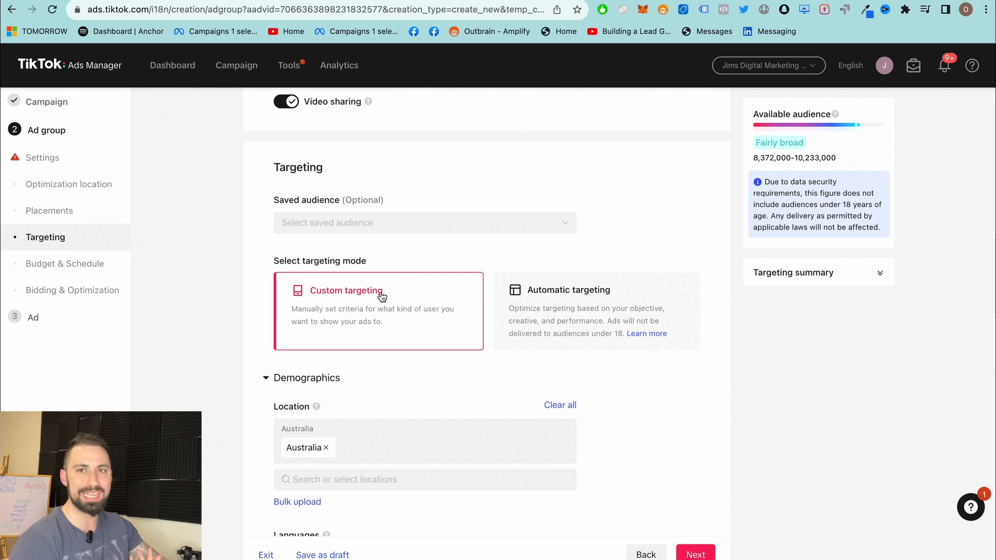
scroll(374, 329, down, 3)
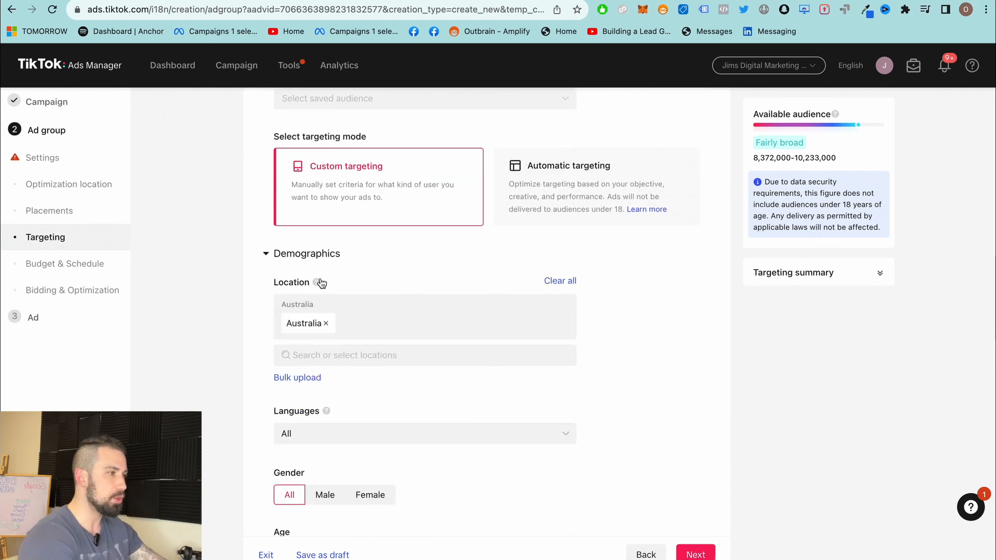
scroll(334, 313, down, 1)
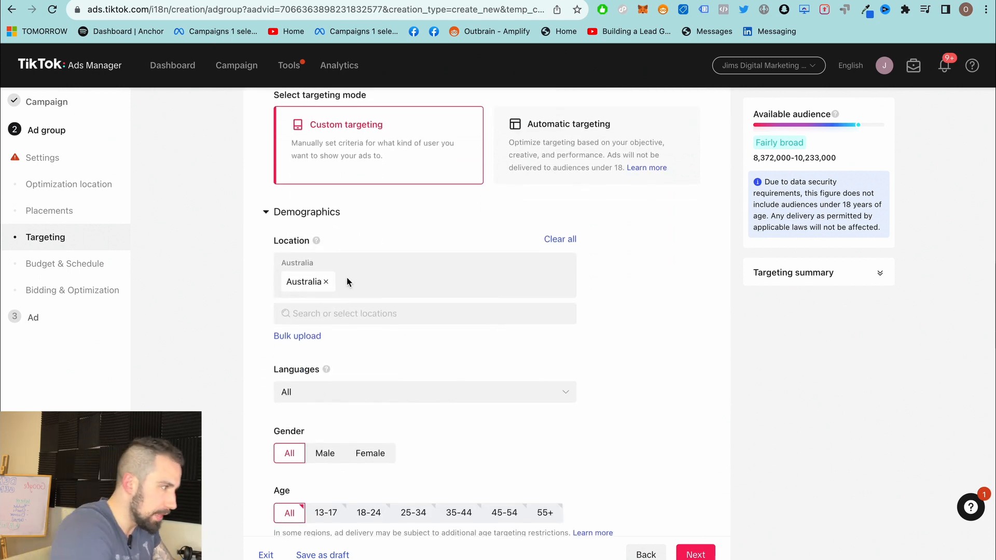
Examine the list of countries available for location targeting, then close it without changing the selection.
click(339, 311)
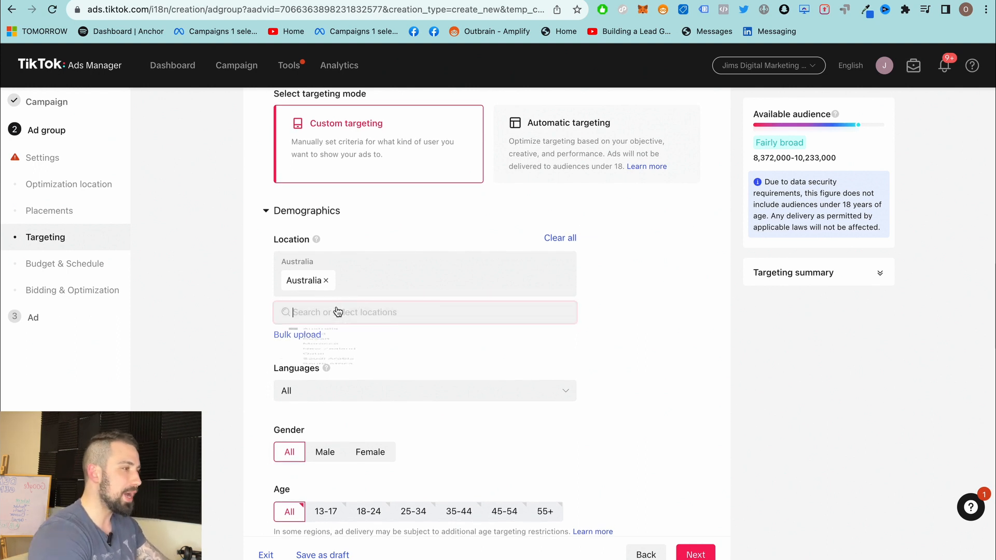
scroll(358, 345, down, 4)
scroll(383, 444, down, 2)
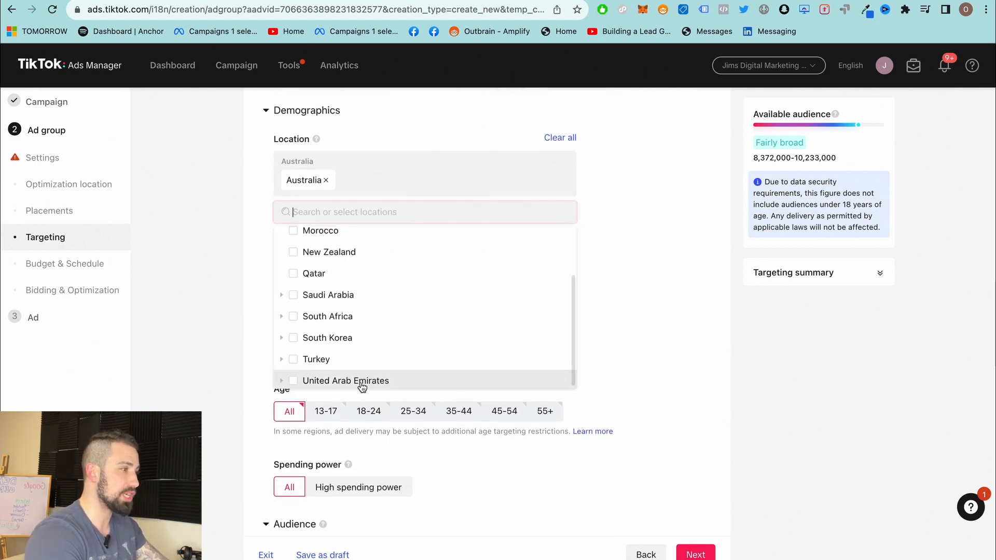
scroll(349, 311, up, 3)
scroll(345, 301, down, 1)
scroll(346, 301, up, 4)
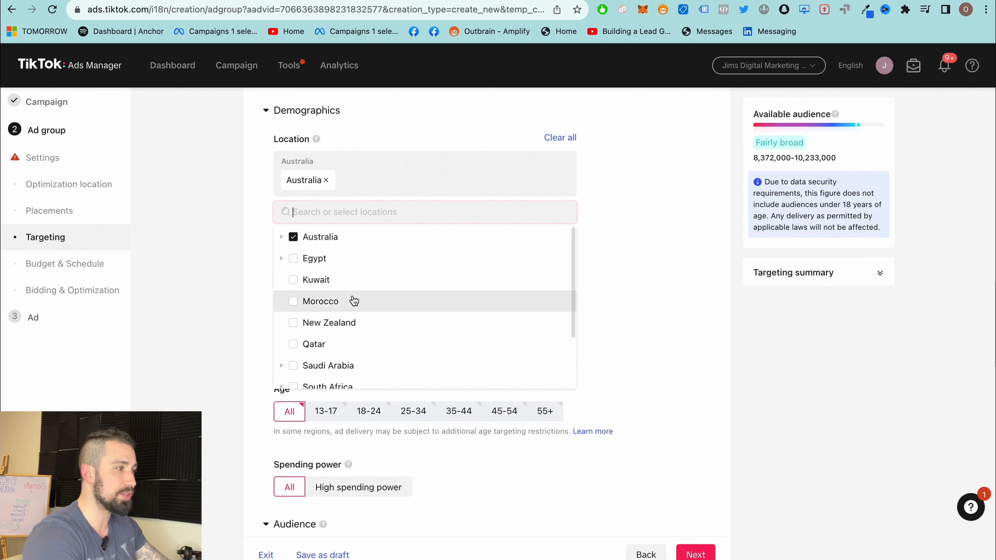
scroll(338, 318, down, 1)
scroll(333, 328, down, 1)
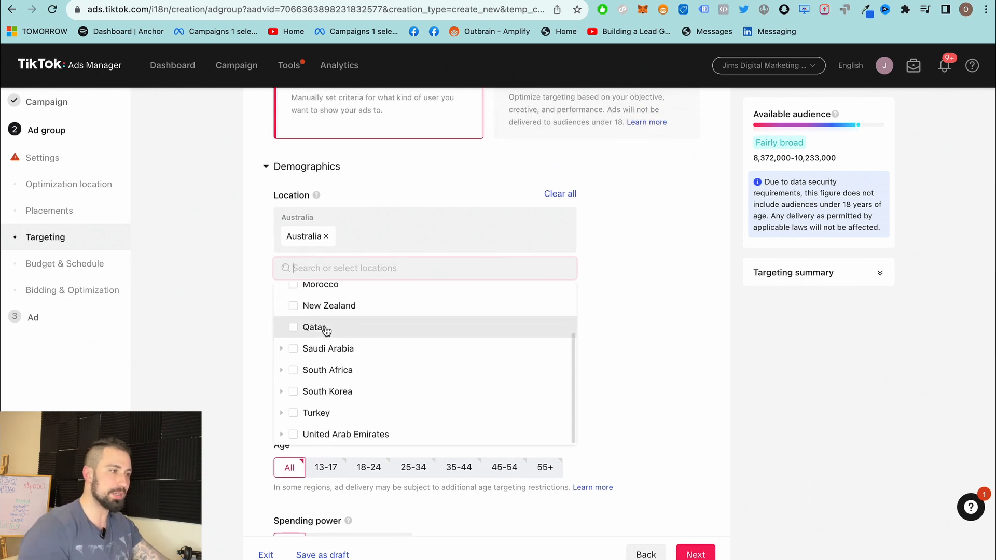
scroll(334, 329, up, 3)
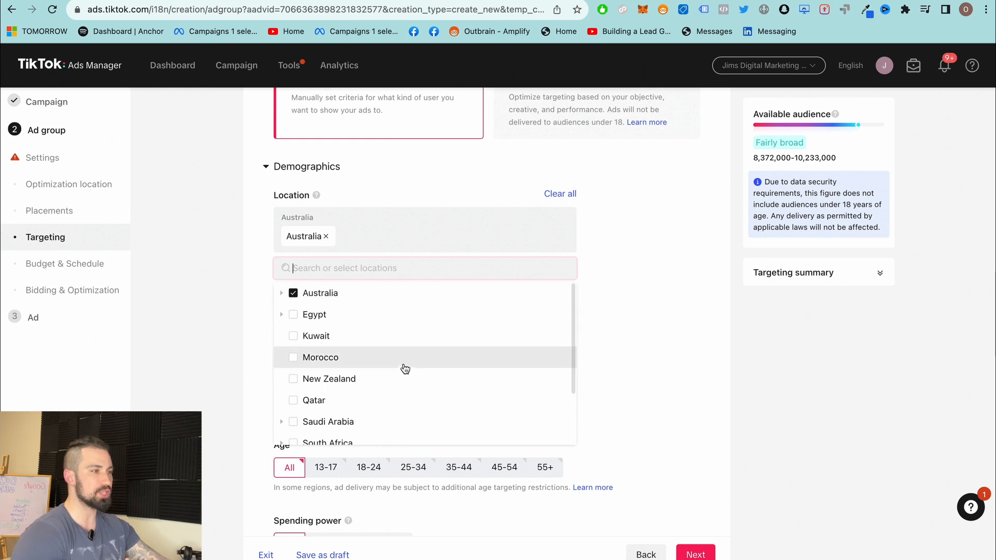
scroll(407, 369, down, 3)
scroll(406, 370, up, 3)
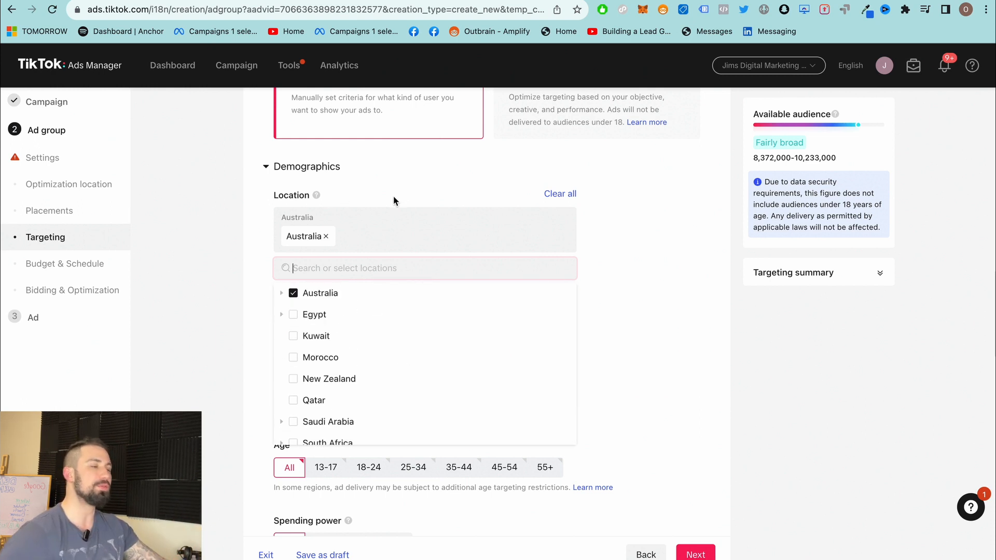
click(594, 305)
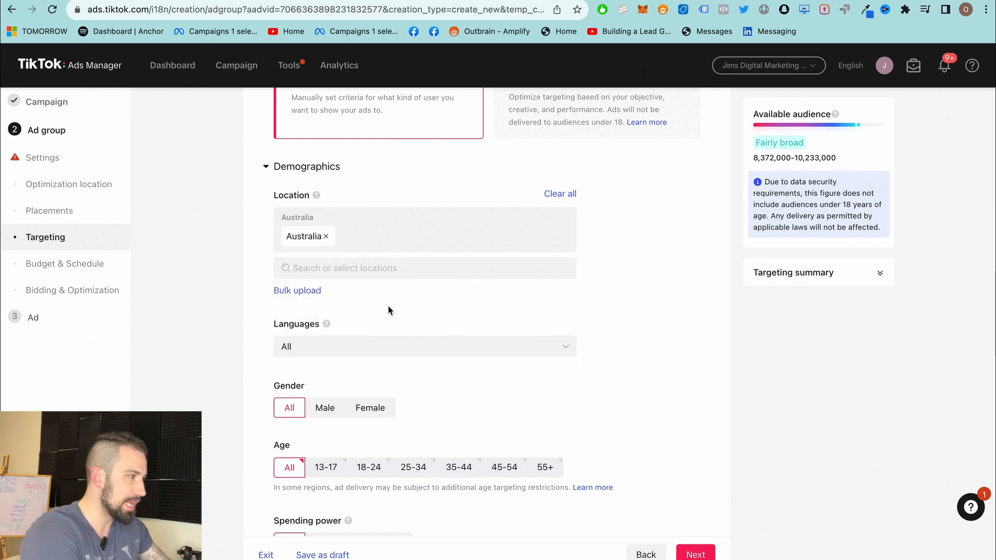
Examine the language targeting options and close the list with the selection left at All.
scroll(316, 347, down, 1)
click(316, 346)
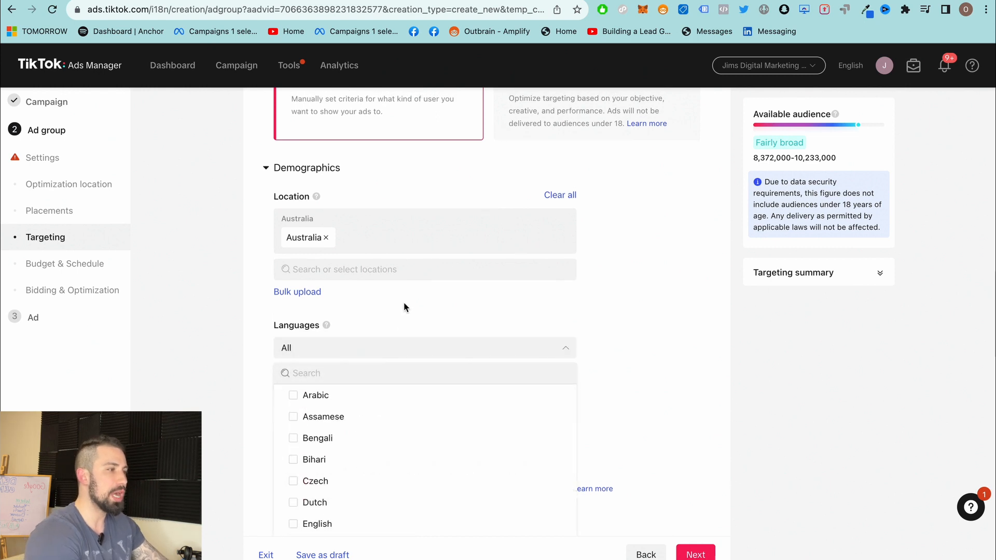
scroll(381, 376, down, 3)
scroll(411, 278, up, 3)
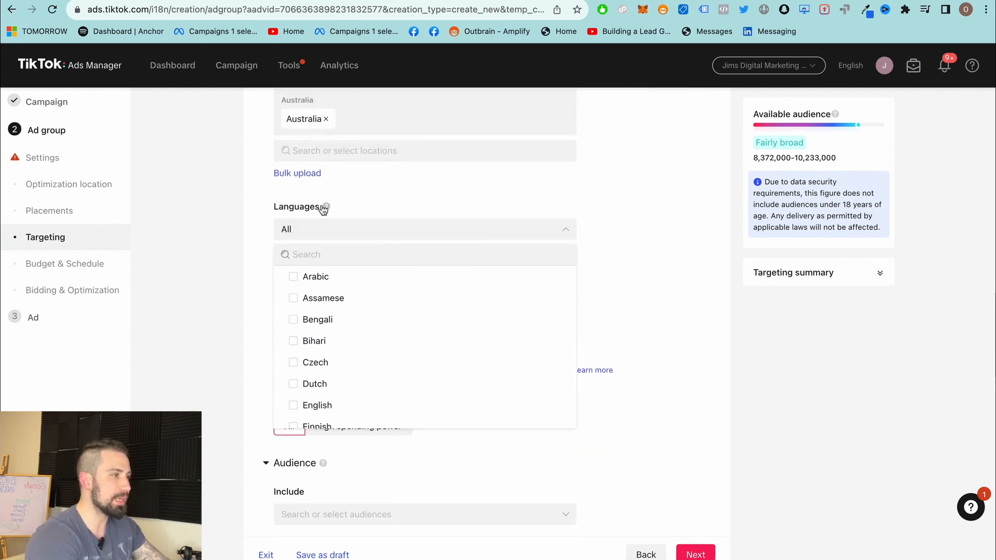
mouse_move(326, 209)
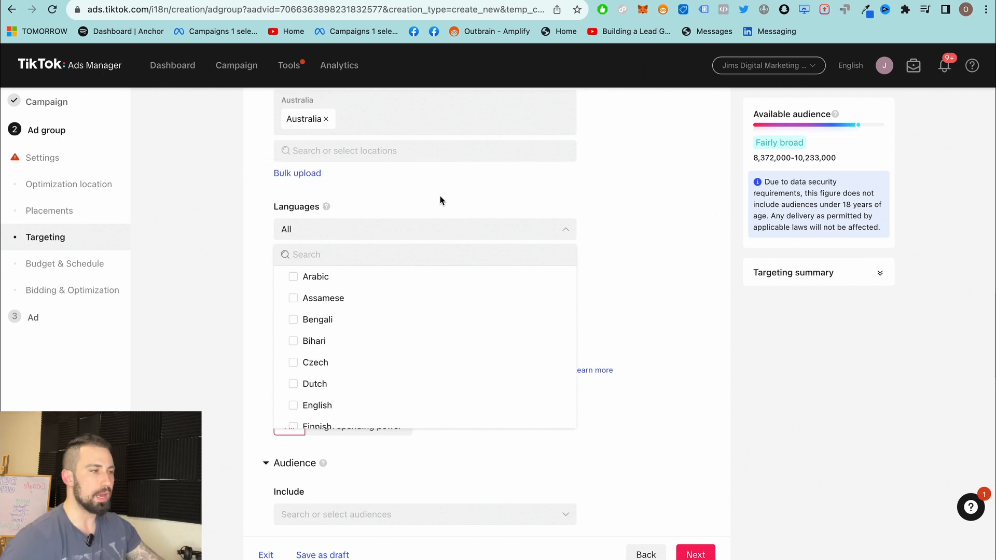
scroll(419, 184, up, 2)
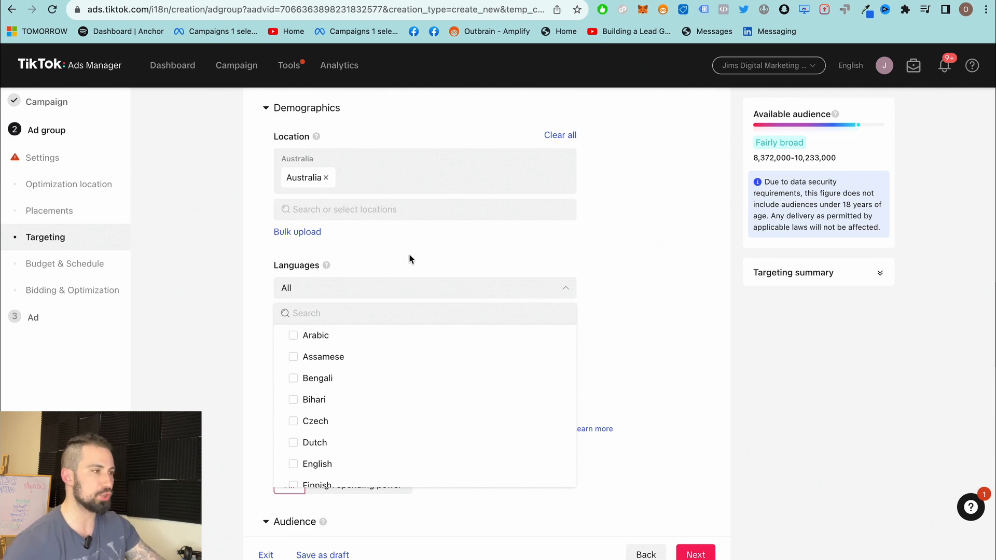
click(338, 288)
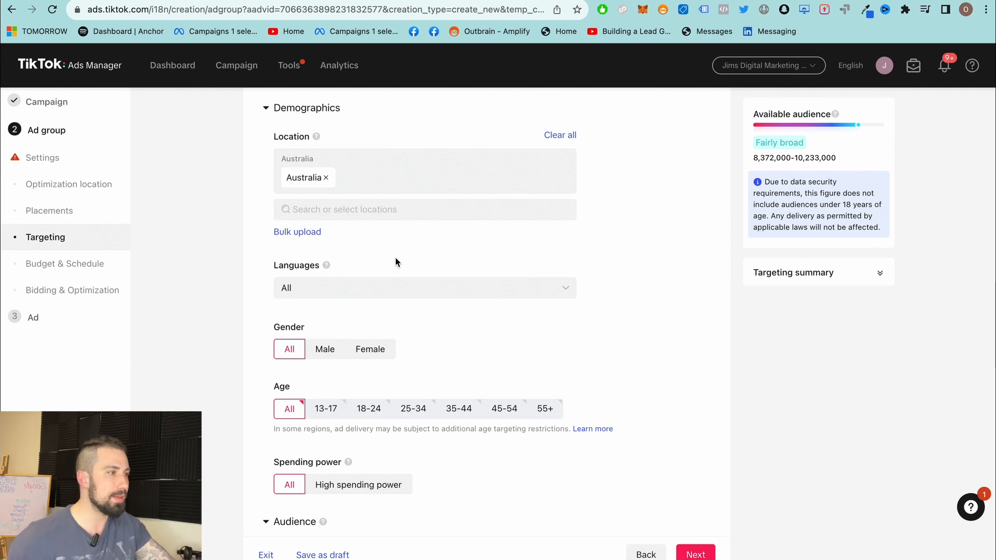
click(360, 282)
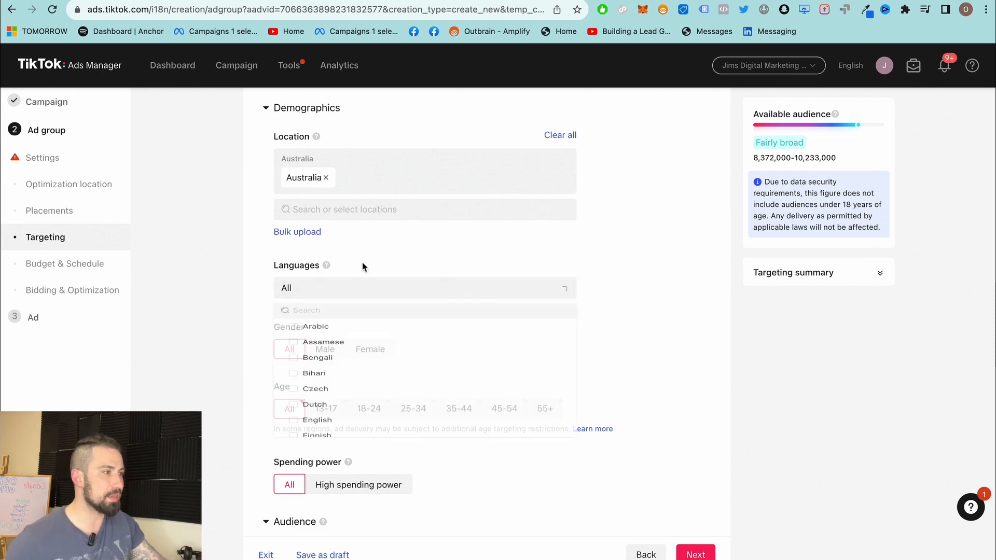
click(369, 258)
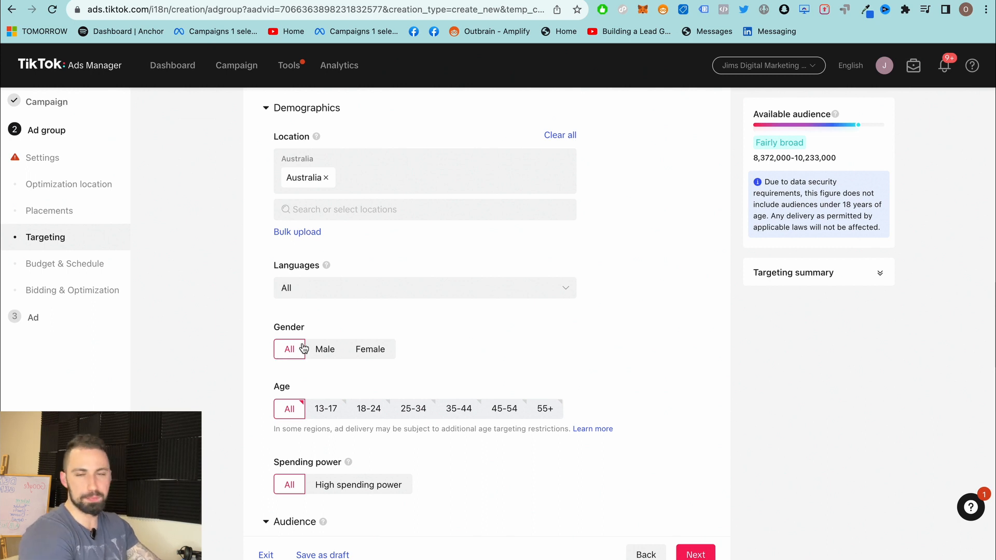
Limit the ad group's age targeting to the 18-24, 25-34, 35-44 and 45-54 ranges.
scroll(415, 336, down, 3)
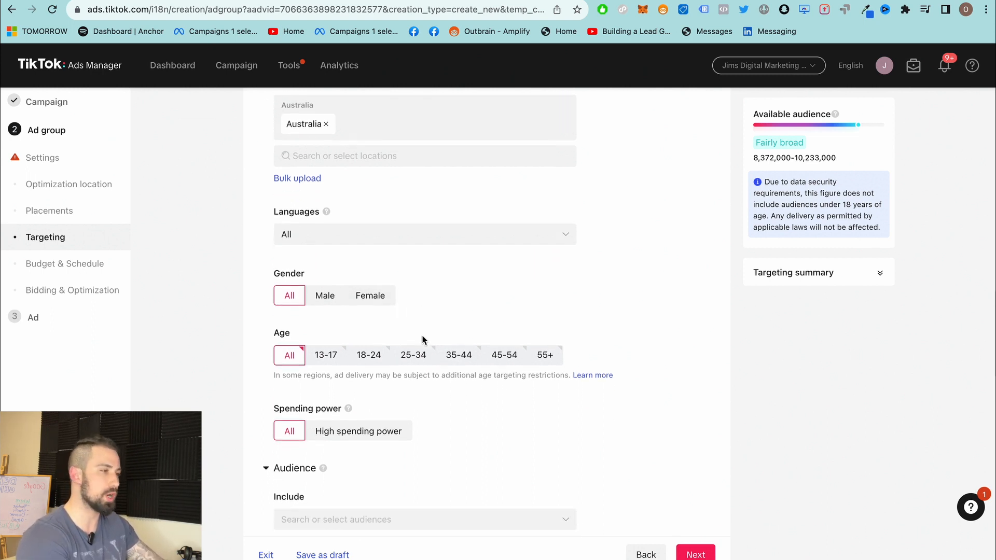
scroll(377, 285, down, 1)
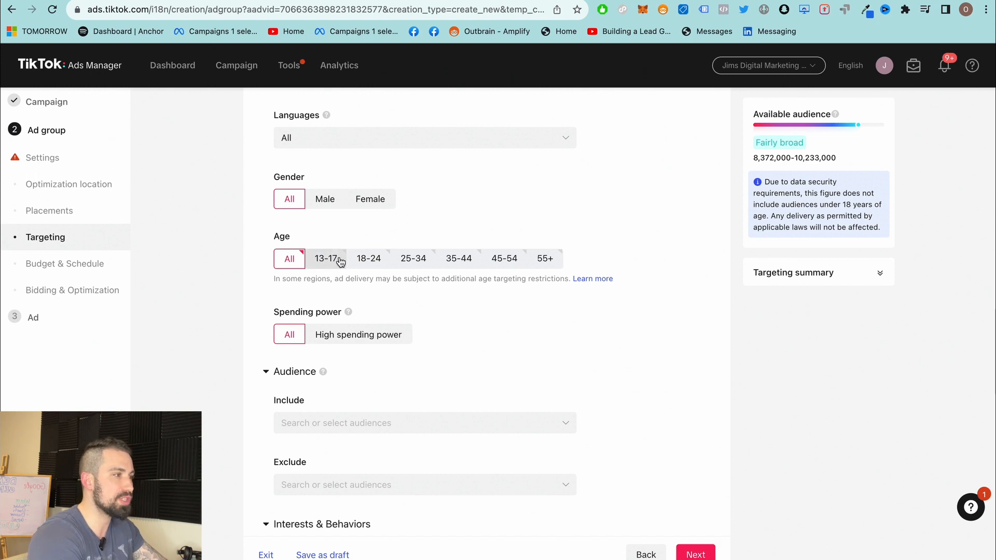
click(368, 260)
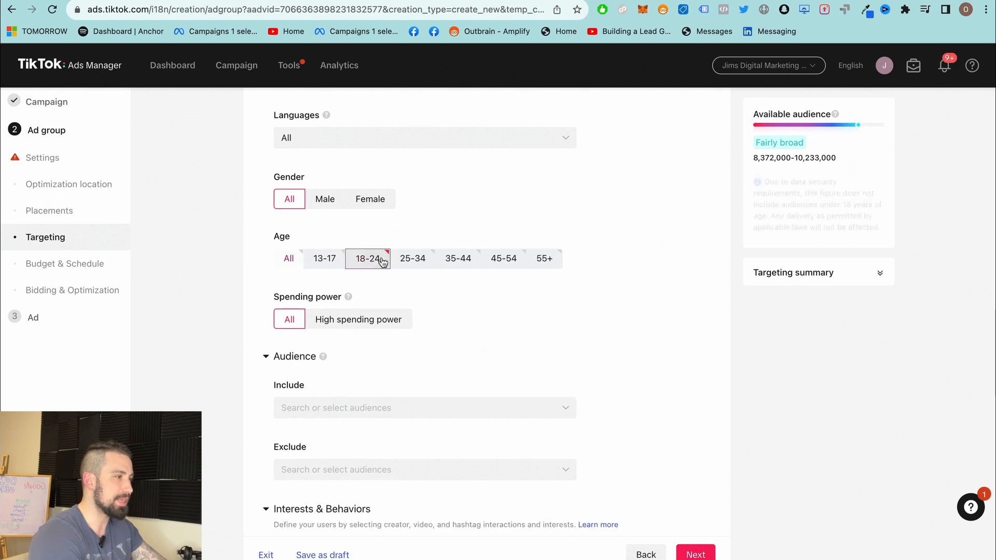
click(408, 259)
click(455, 261)
click(506, 258)
click(546, 258)
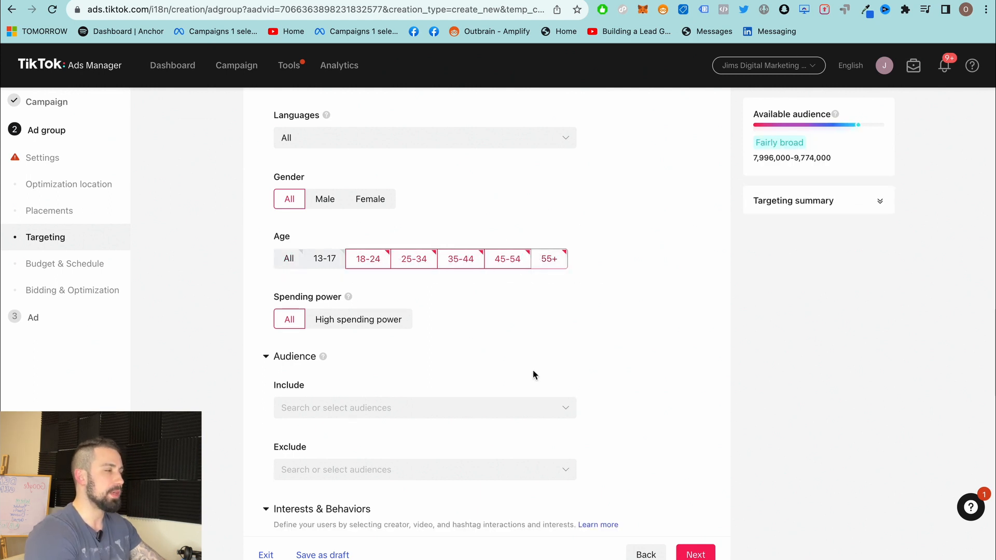
scroll(630, 242, down, 1)
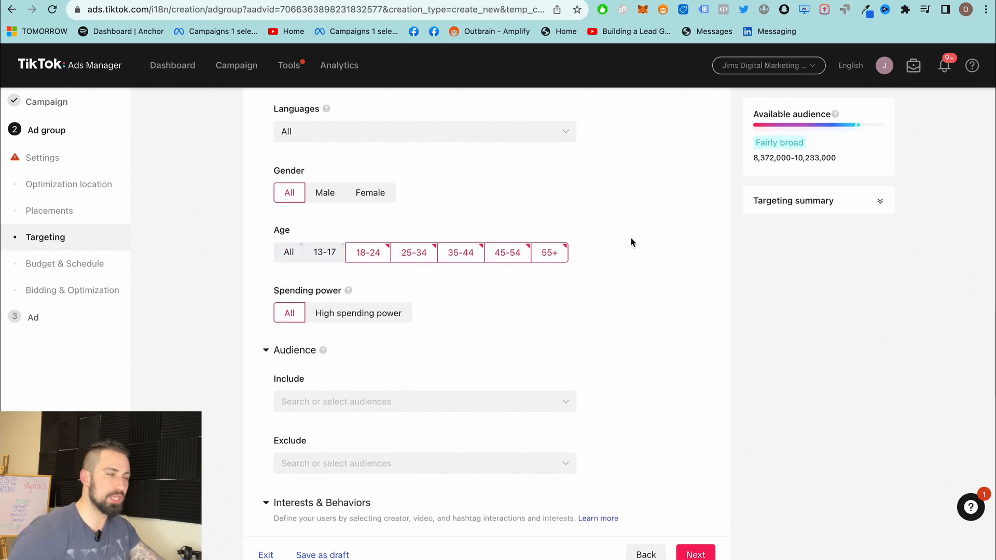
click(553, 258)
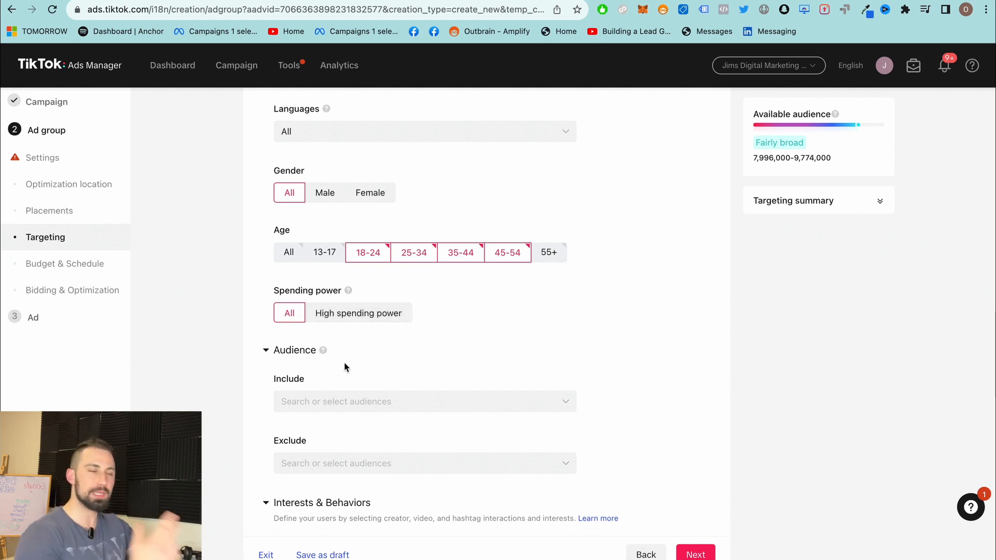
Check the audiences available for inclusion in the ad group and open the audience manager to create a new one.
scroll(345, 367, down, 2)
click(366, 347)
scroll(366, 346, down, 3)
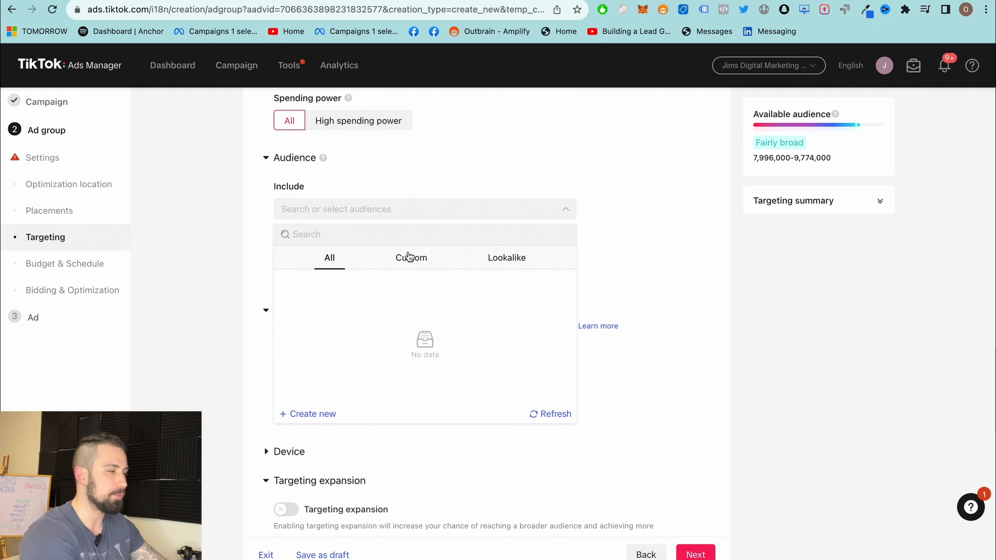
click(661, 185)
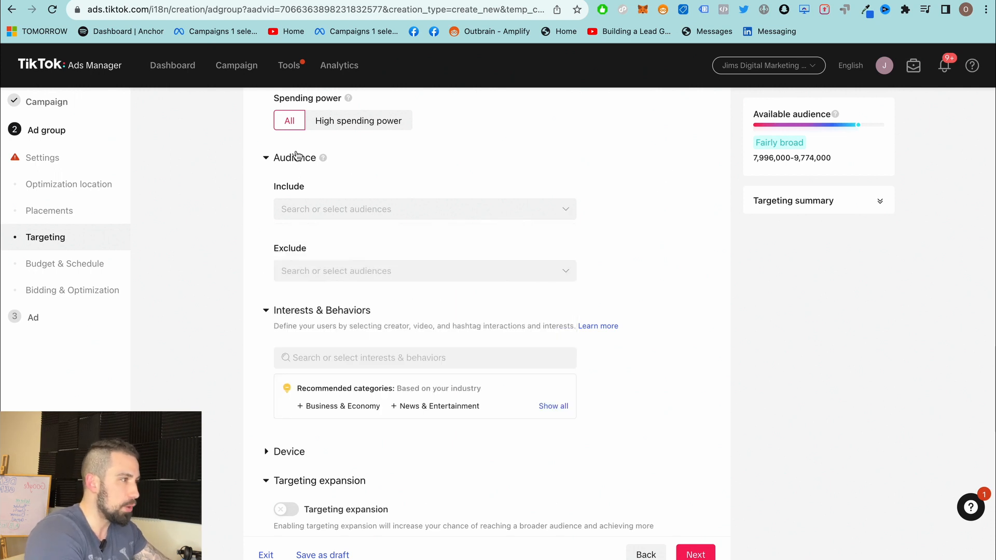
click(315, 209)
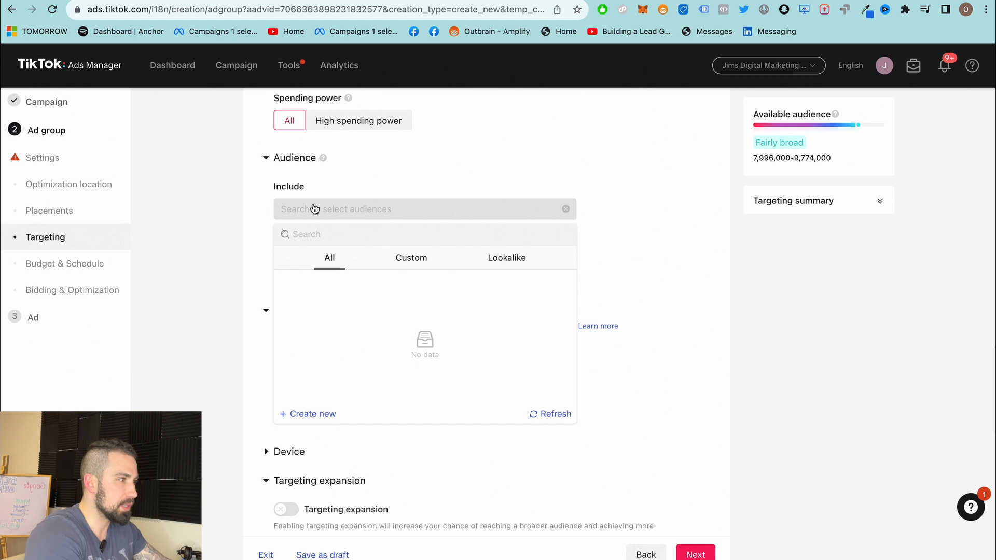
click(306, 414)
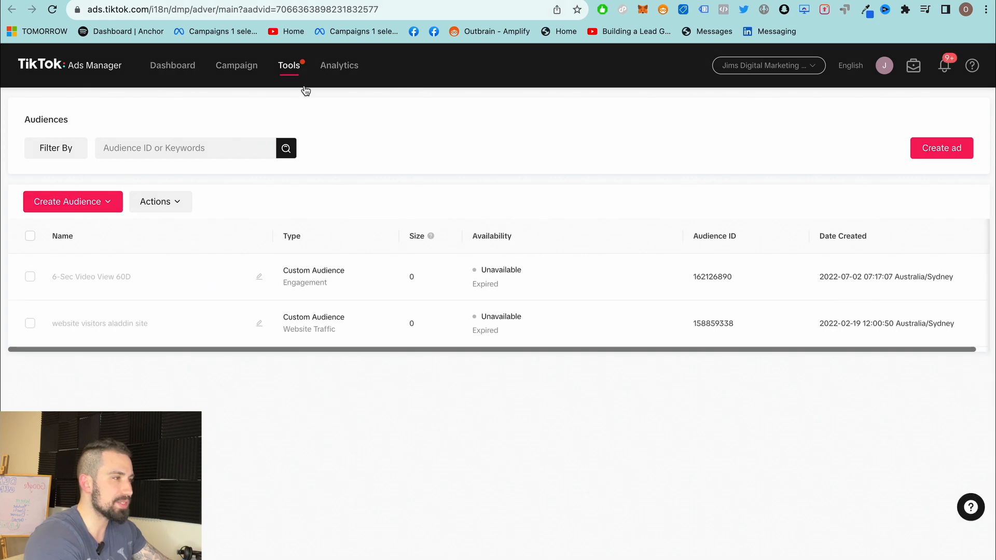
mouse_move(282, 72)
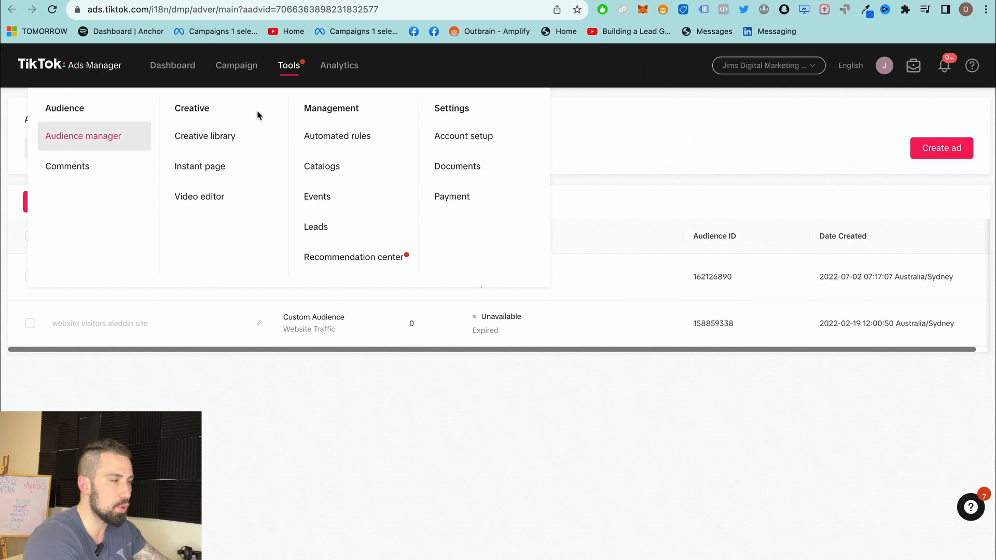
click(647, 105)
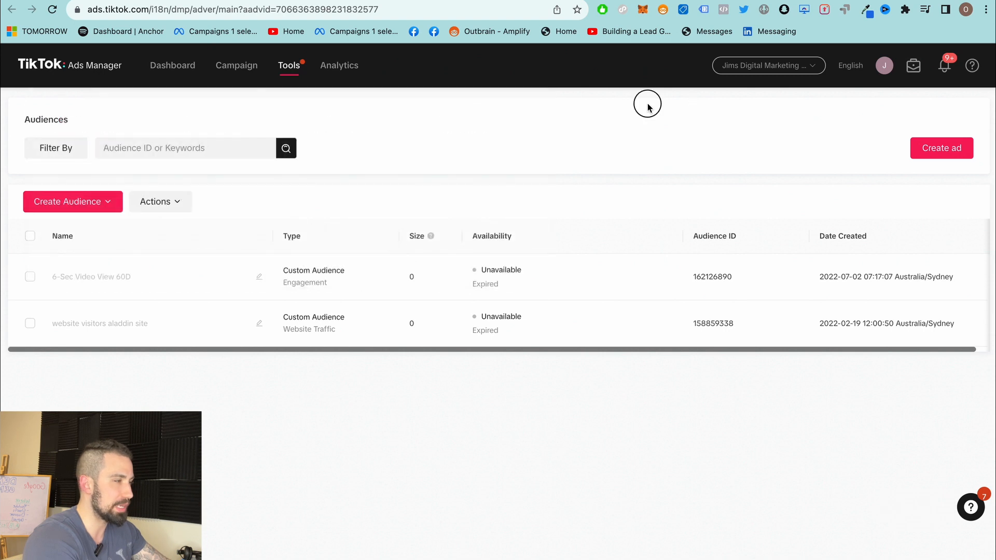
Start a new custom audience of the Customer File type and review its definition form.
click(77, 199)
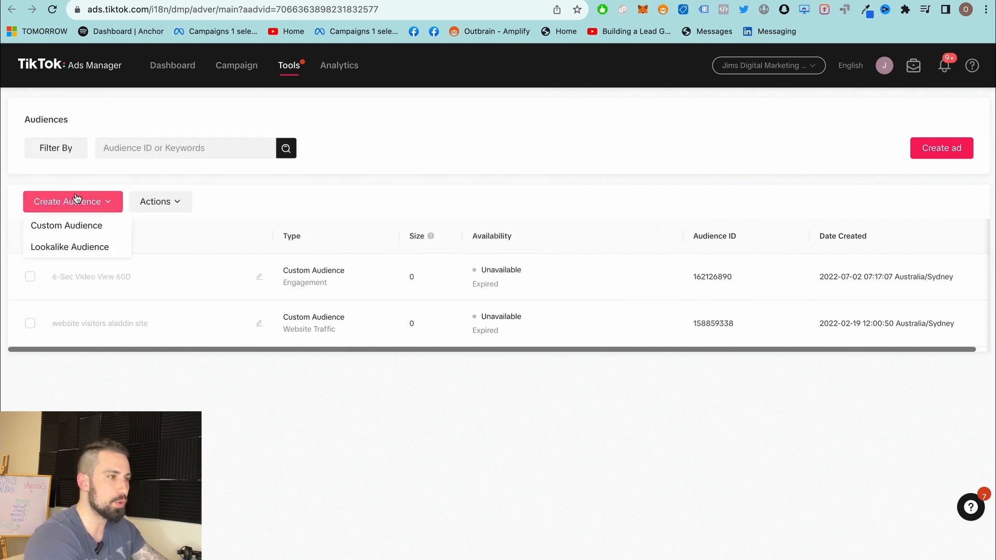
click(86, 226)
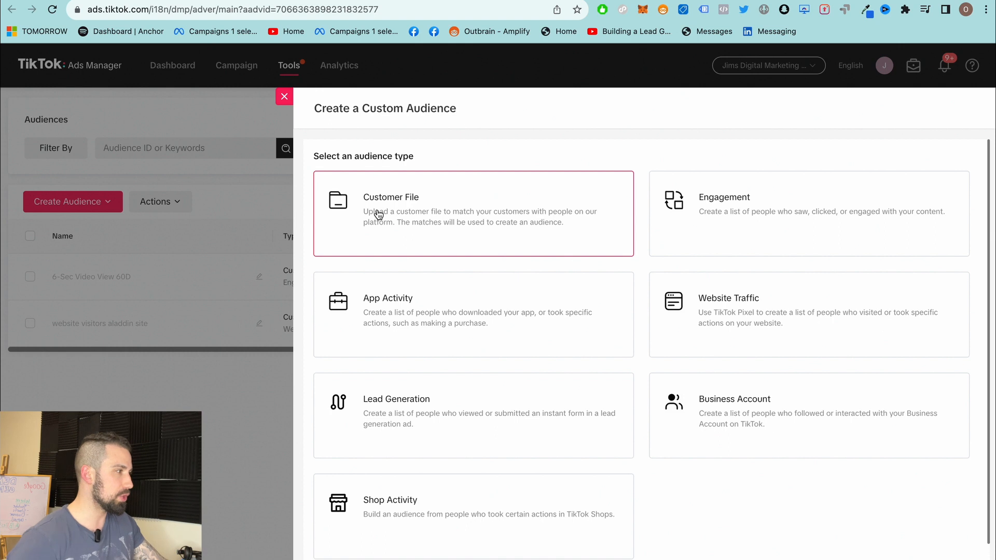
click(439, 210)
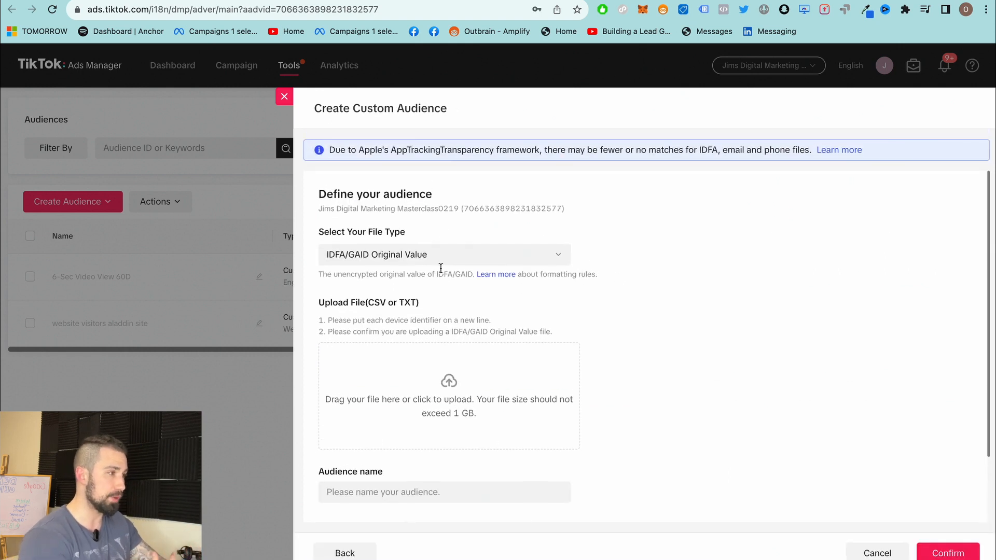
scroll(431, 358, down, 1)
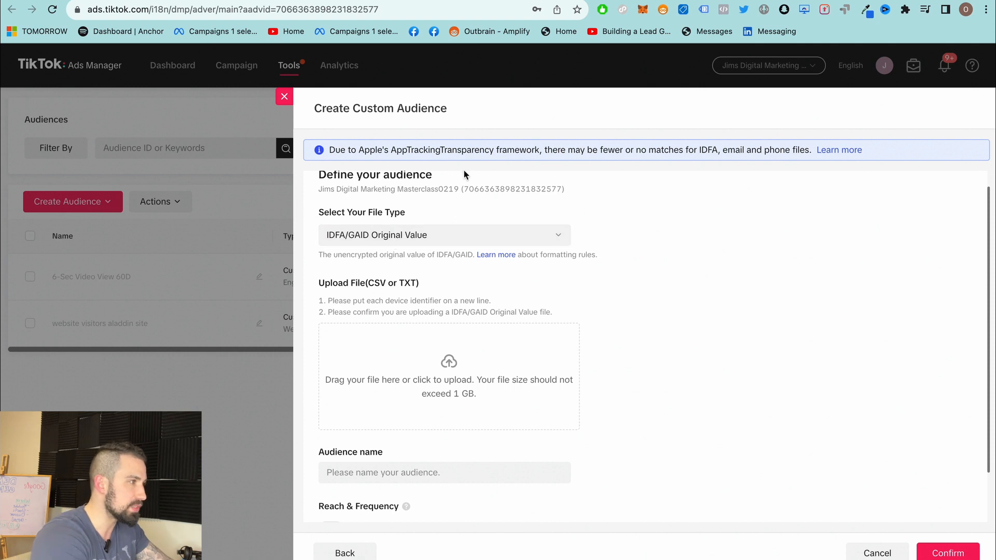
scroll(464, 207, down, 1)
scroll(475, 254, up, 2)
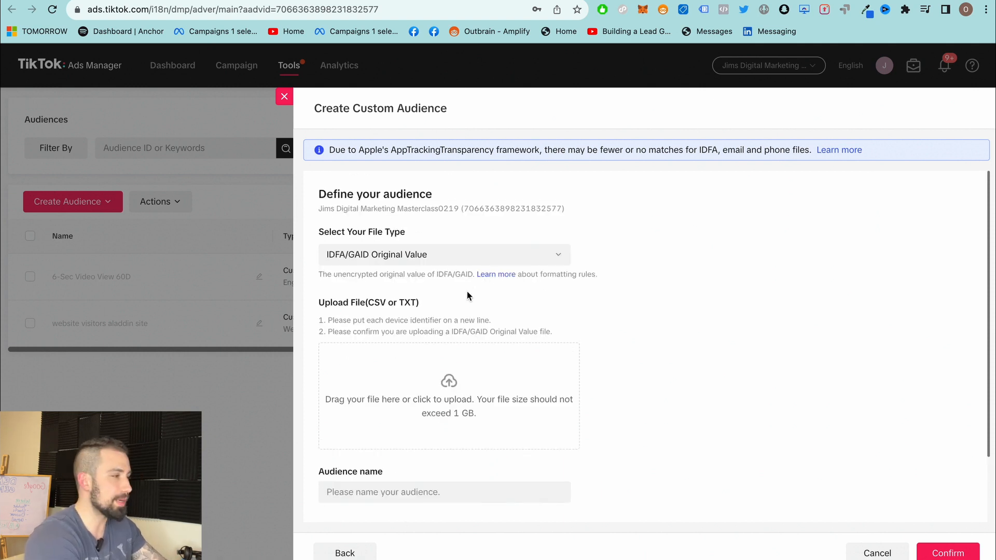
Open the help article on customer file formatting rules and read the supported file formats, accepted IDs and accepted hash types.
click(499, 274)
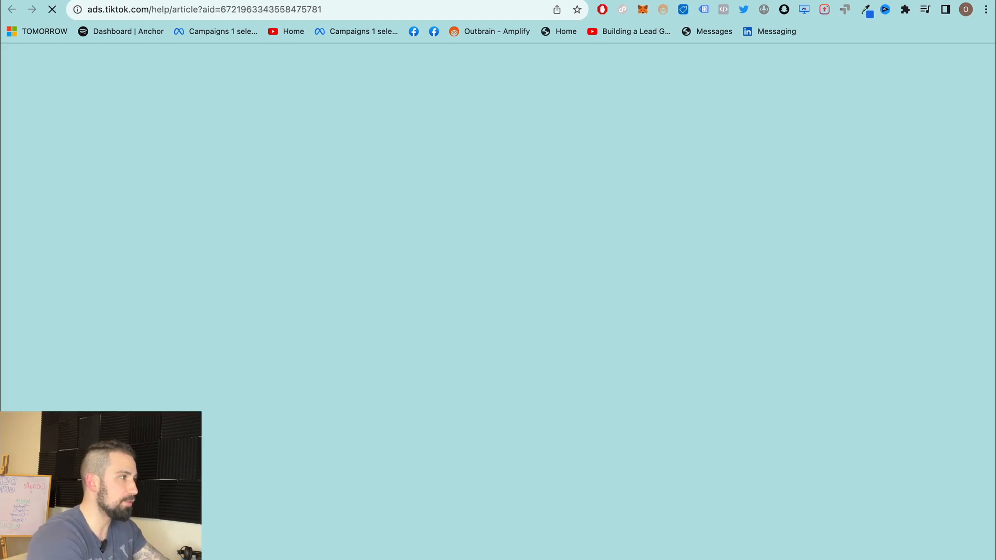
scroll(462, 244, down, 3)
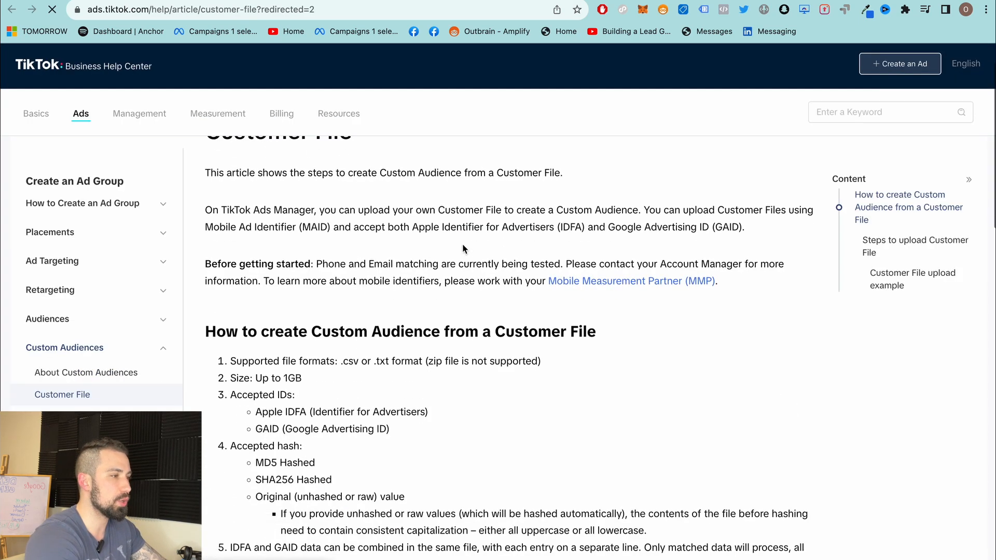
scroll(495, 208, up, 2)
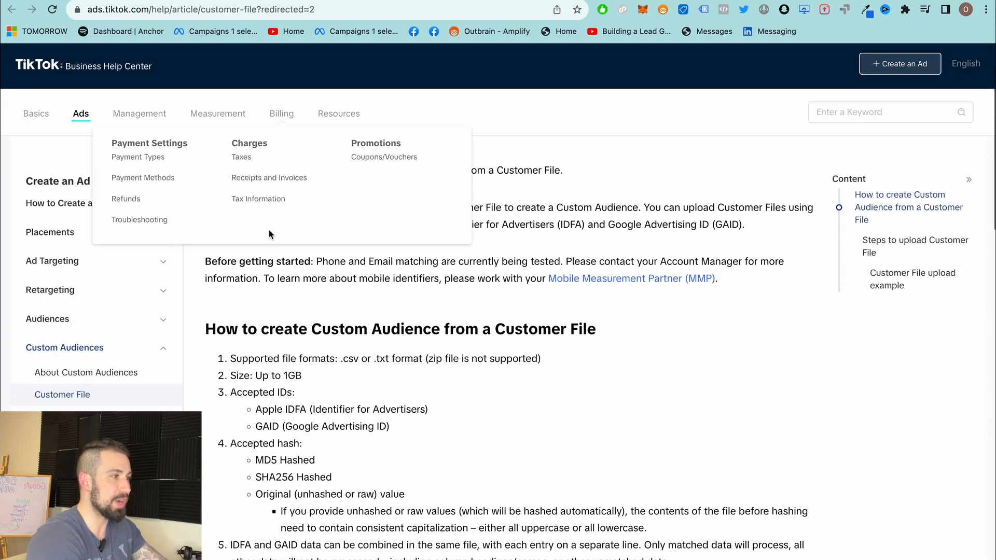
scroll(269, 229, up, 2)
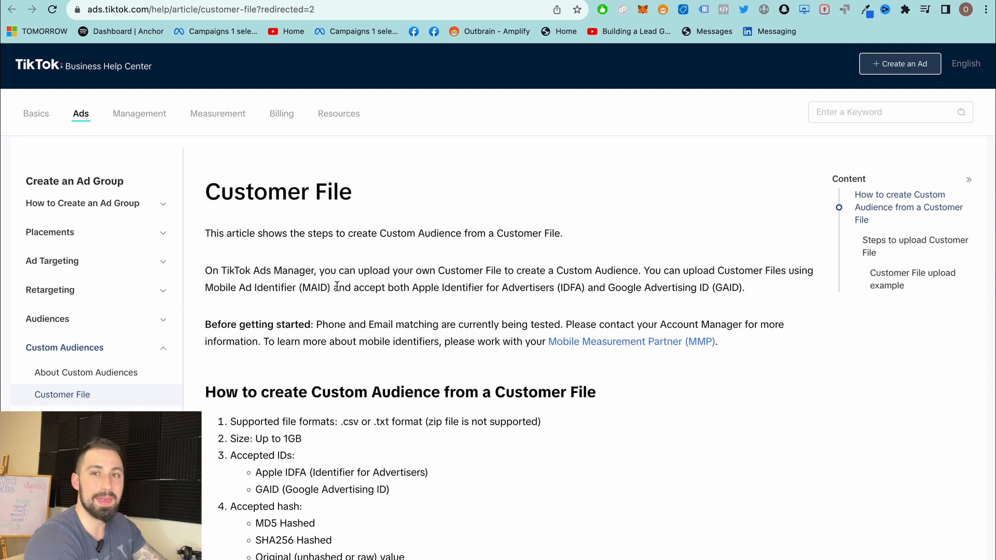
scroll(332, 363, down, 1)
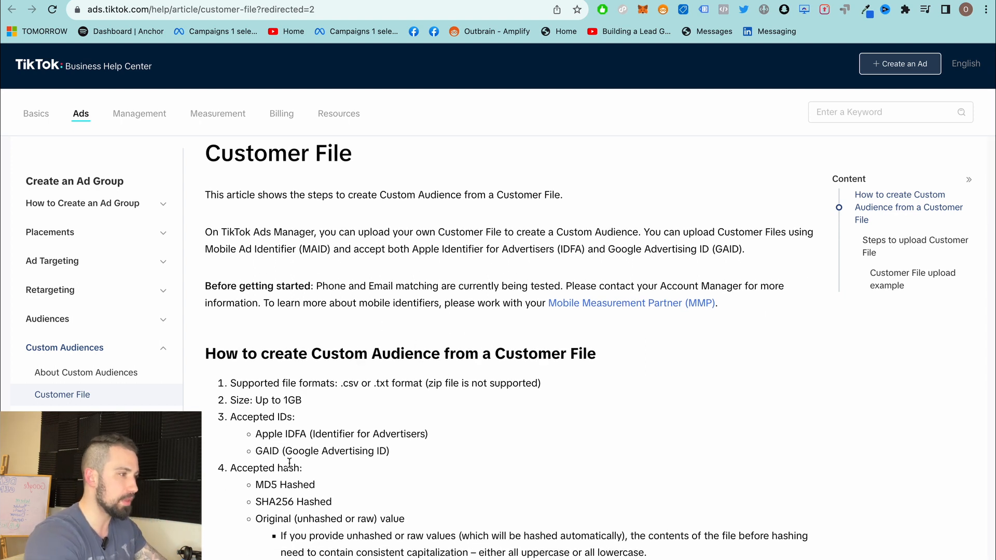
scroll(305, 423, down, 2)
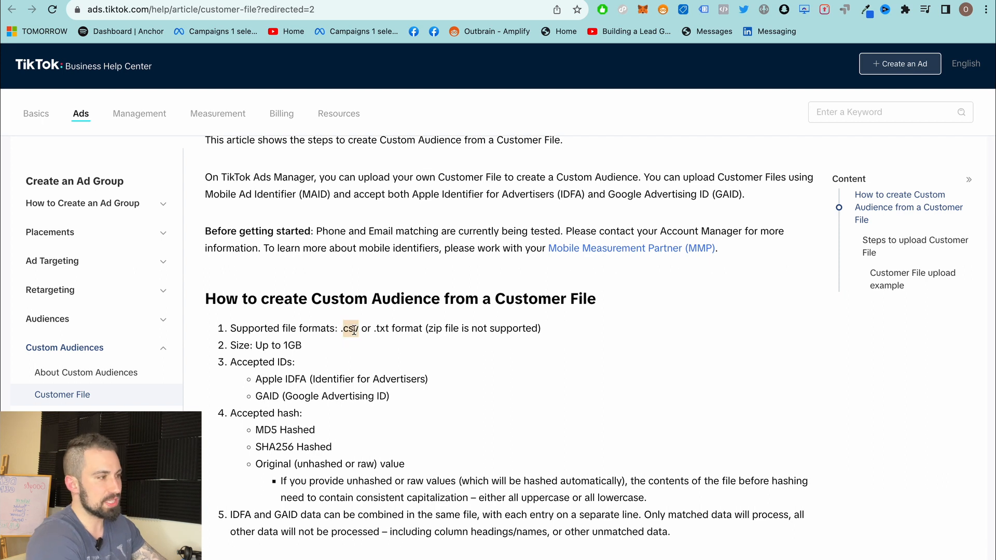
triple_click(371, 328)
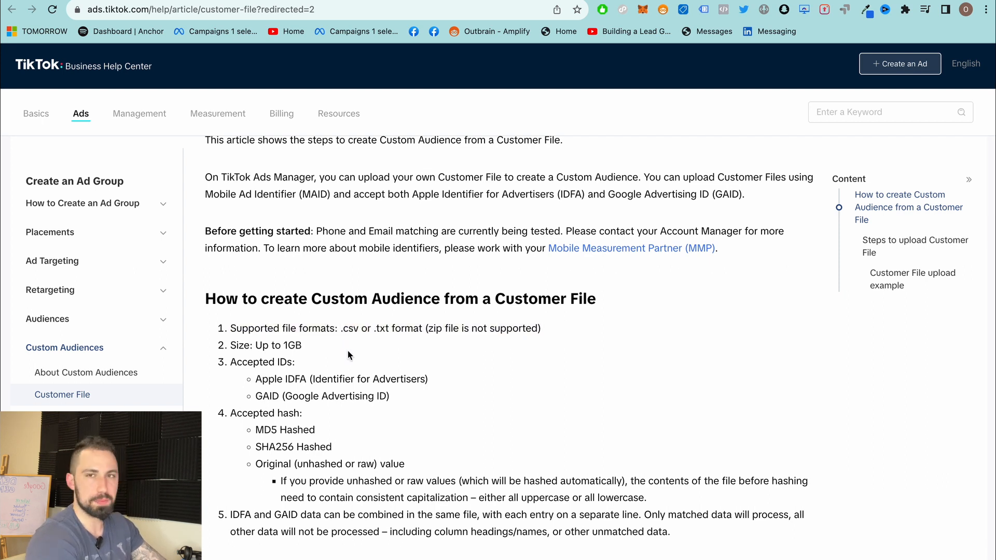
scroll(348, 353, down, 3)
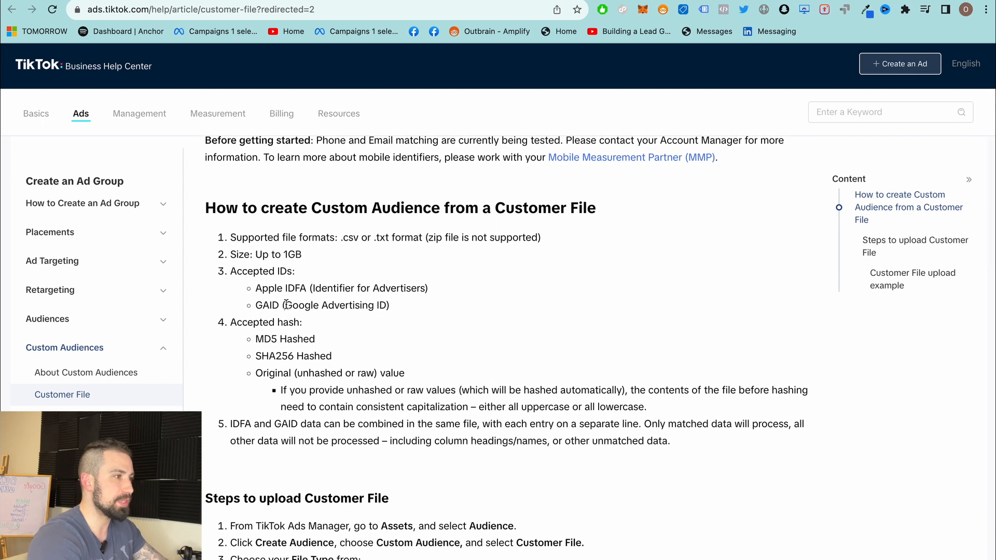
scroll(284, 295, down, 3)
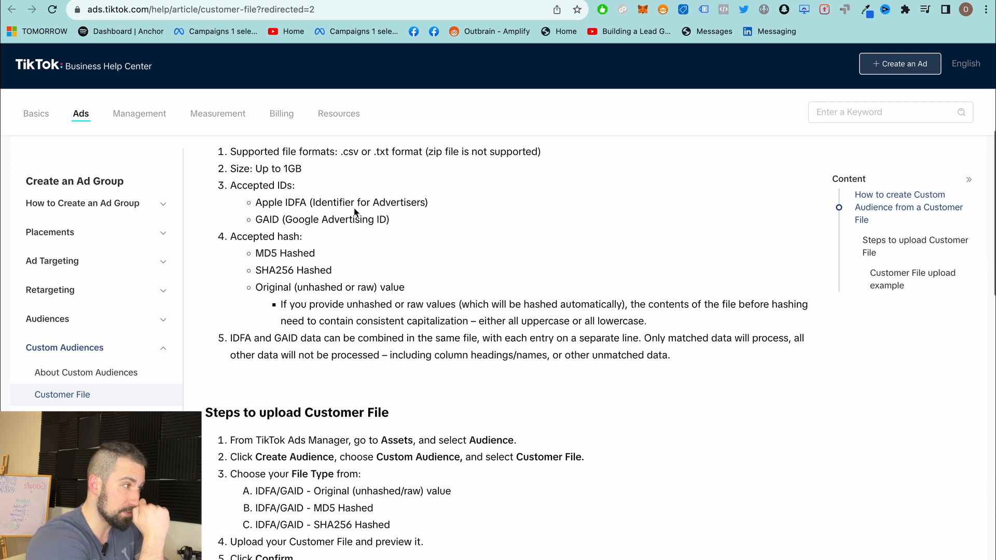
scroll(308, 232, down, 1)
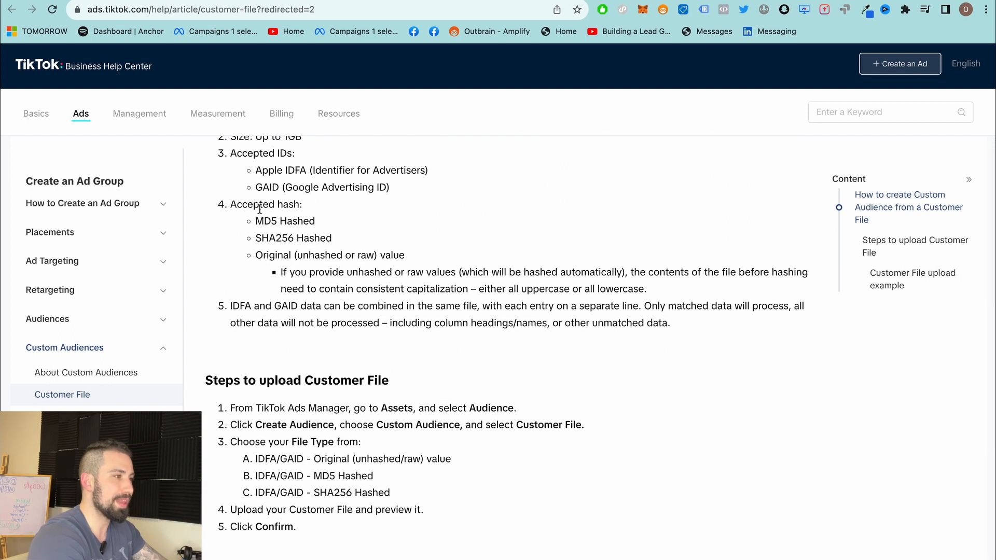
scroll(260, 208, down, 1)
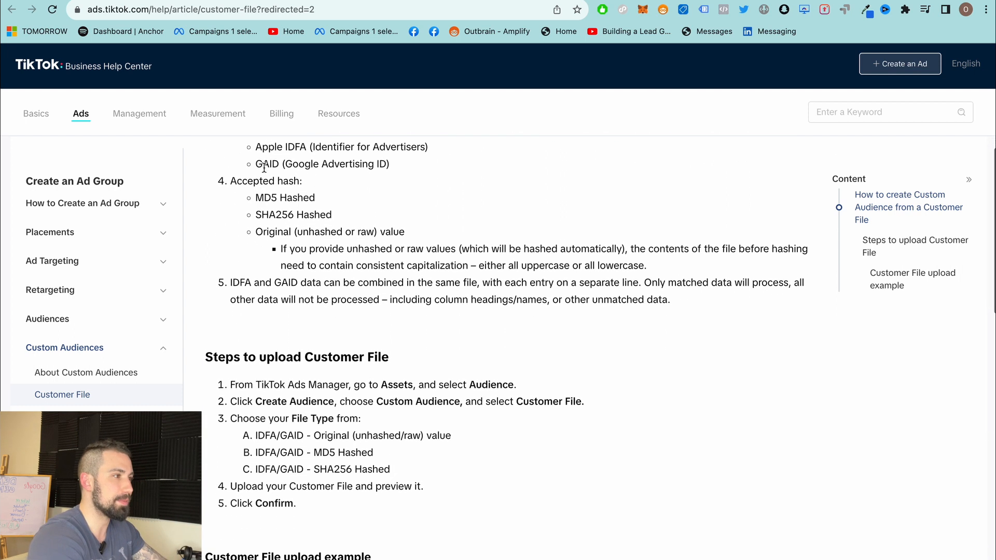
triple_click(313, 197)
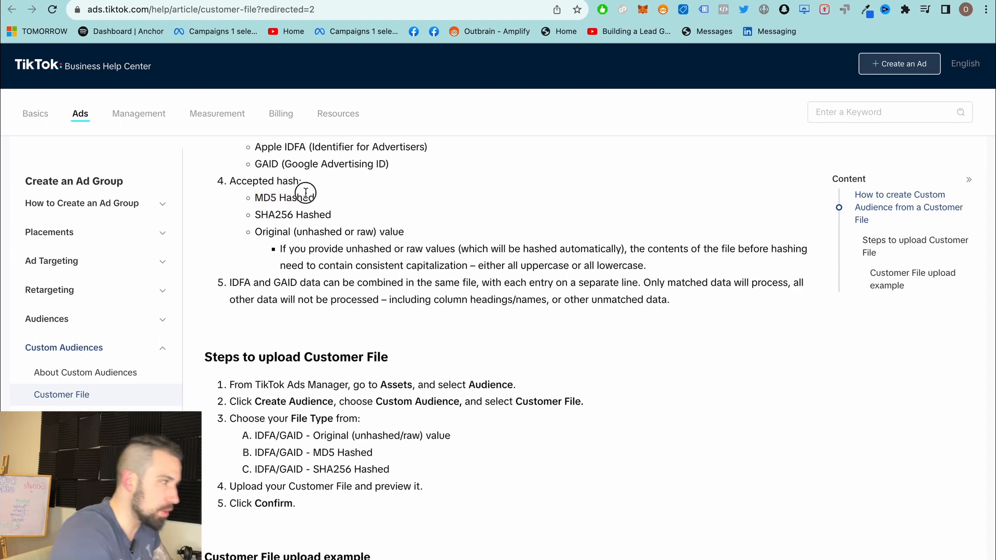
double_click(301, 197)
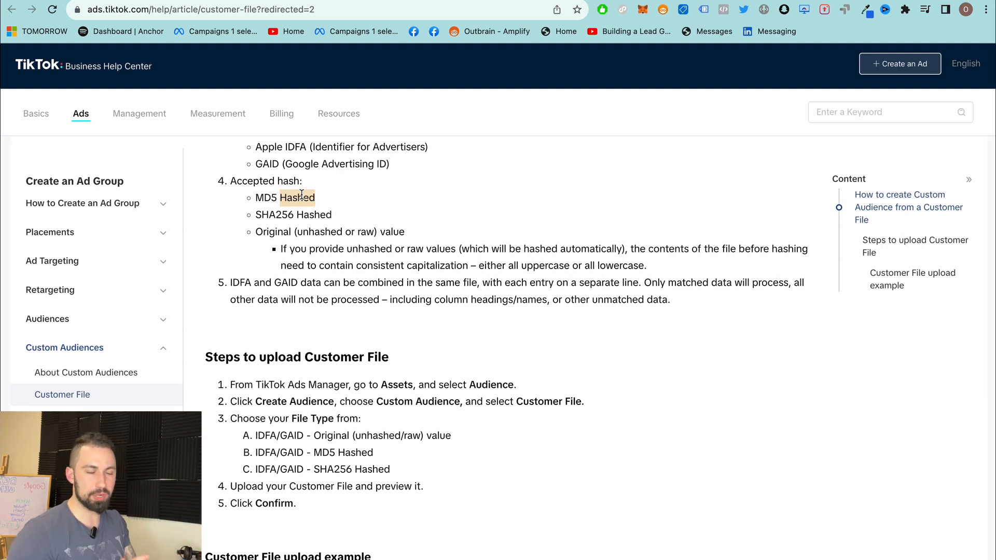
scroll(302, 195, up, 1)
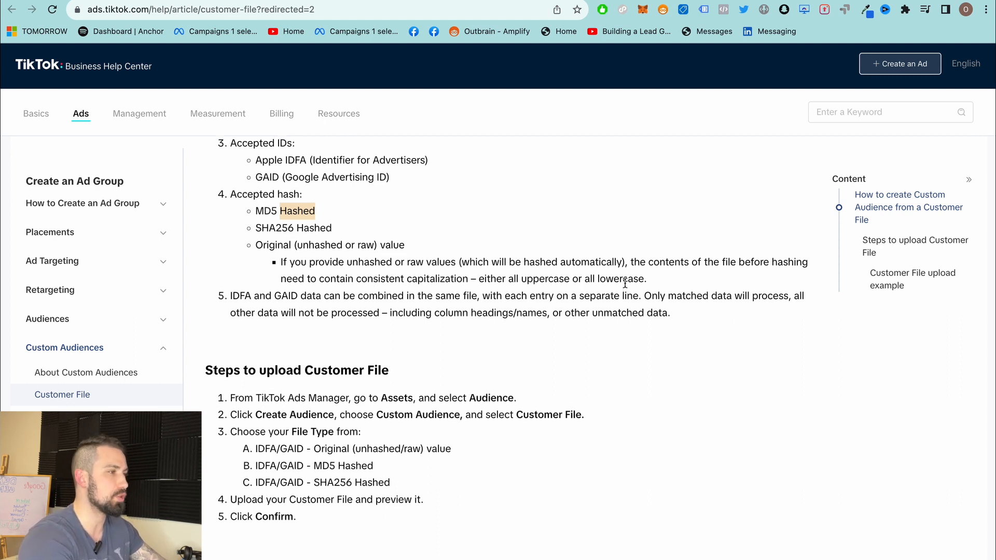
scroll(368, 296, up, 1)
Read the help article's steps for uploading a customer file and its upload example.
scroll(358, 311, down, 3)
scroll(351, 319, down, 3)
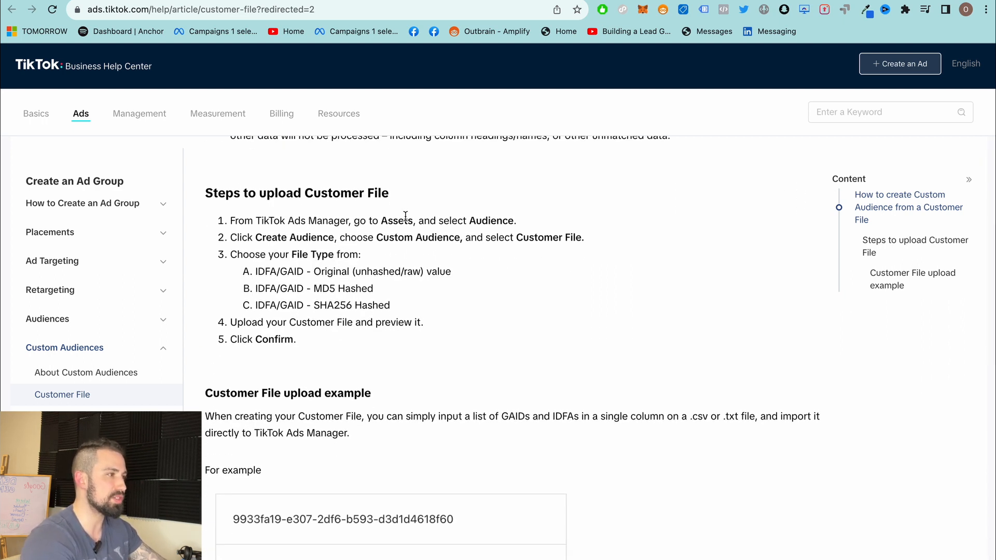
scroll(437, 263, down, 7)
scroll(363, 275, down, 2)
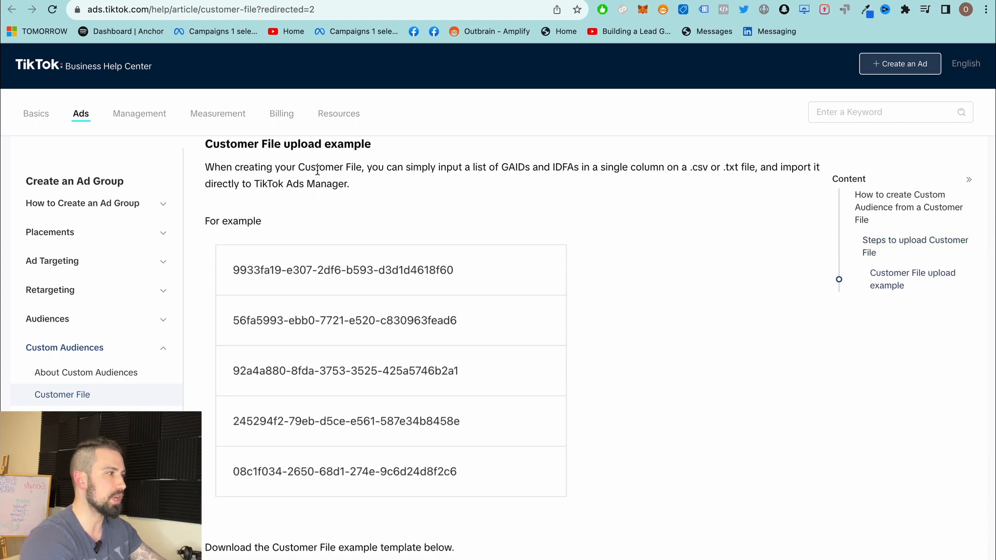
Read the help article's remaining upload example, template and notes, and close the unfinished Customer File audience form in the audience manager.
scroll(312, 299, down, 7)
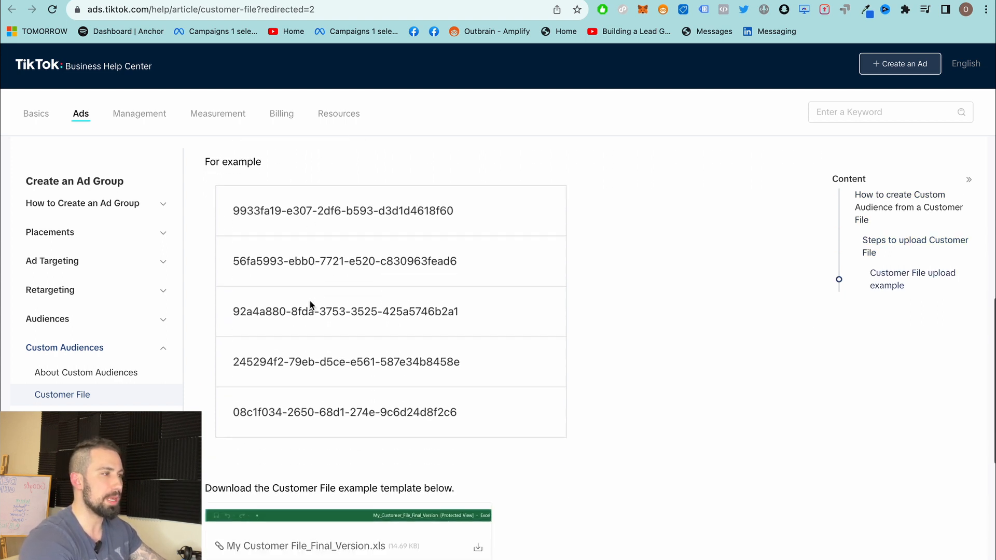
scroll(373, 301, down, 6)
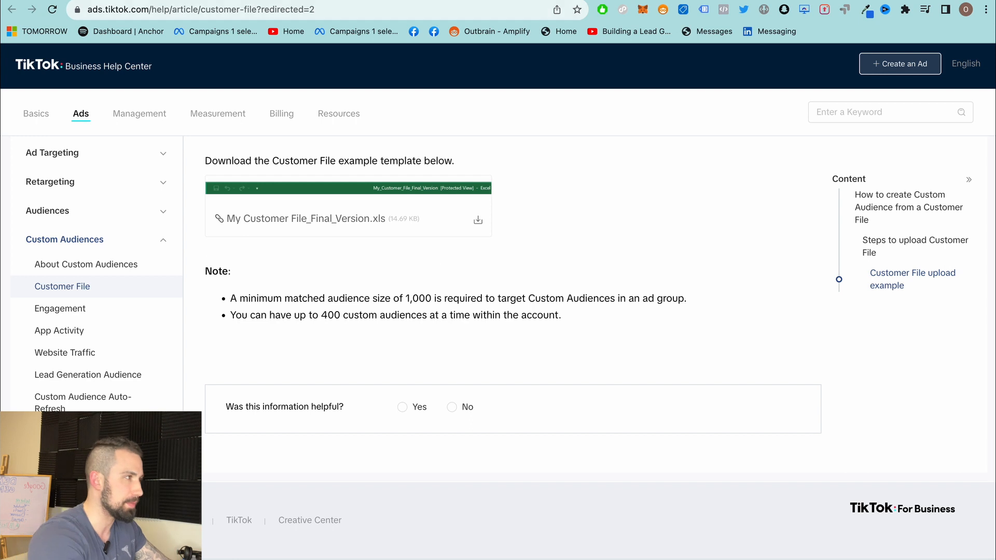
click(400, 1)
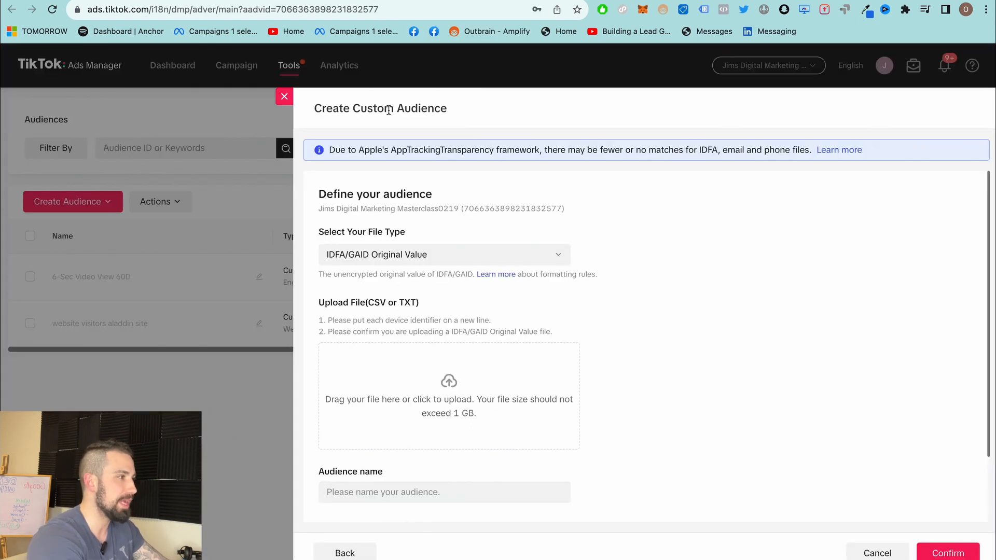
click(285, 97)
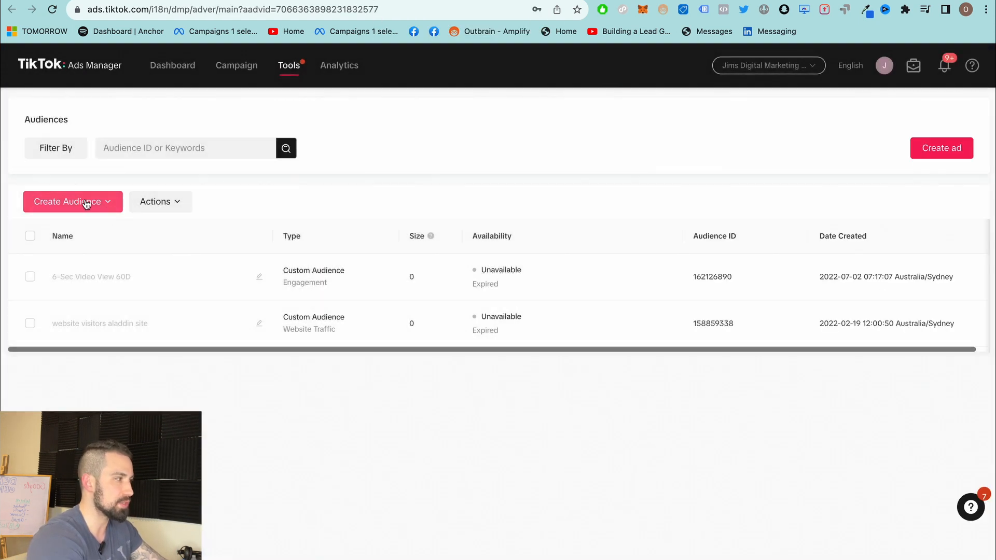
Start a new custom audience to review the available audience types, and leave without choosing one.
click(107, 210)
click(92, 226)
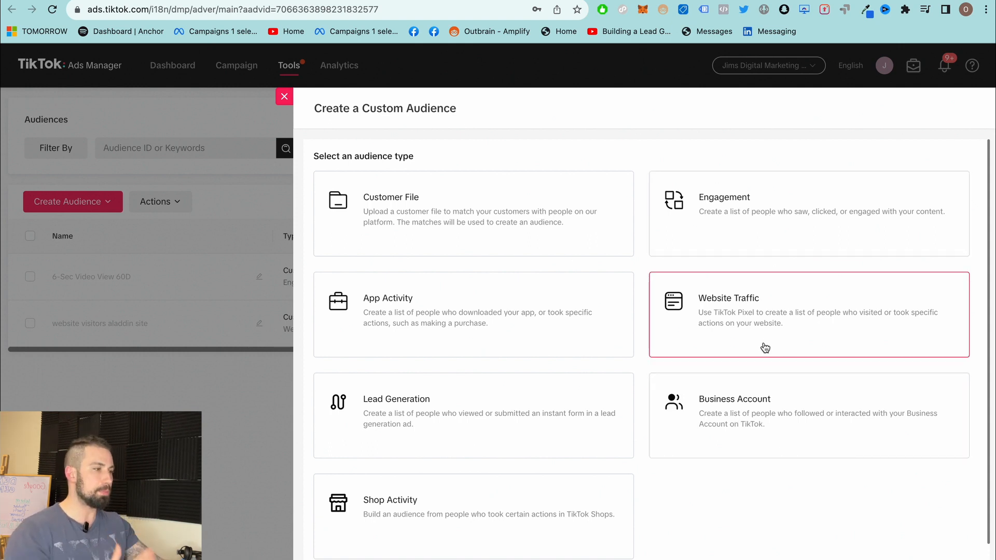
scroll(467, 501, down, 1)
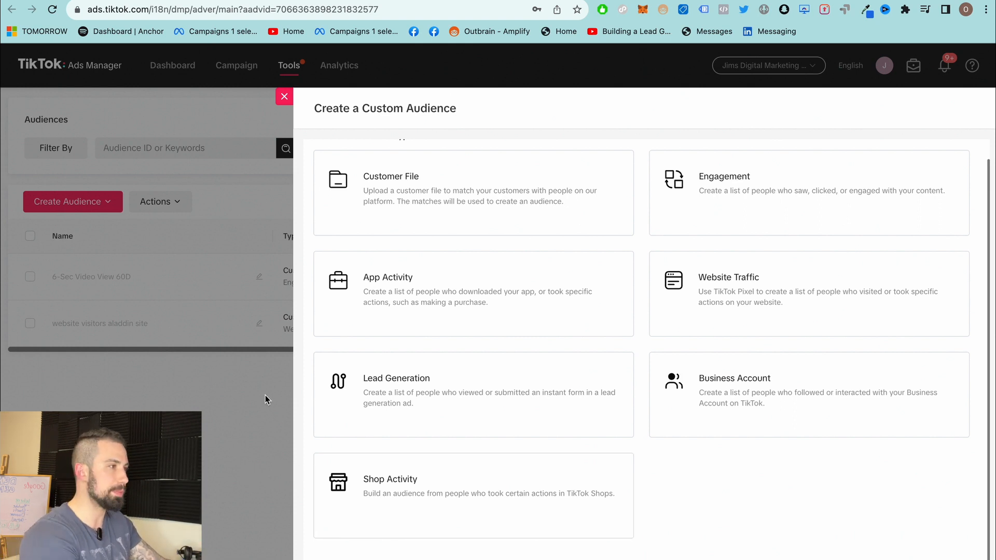
click(284, 96)
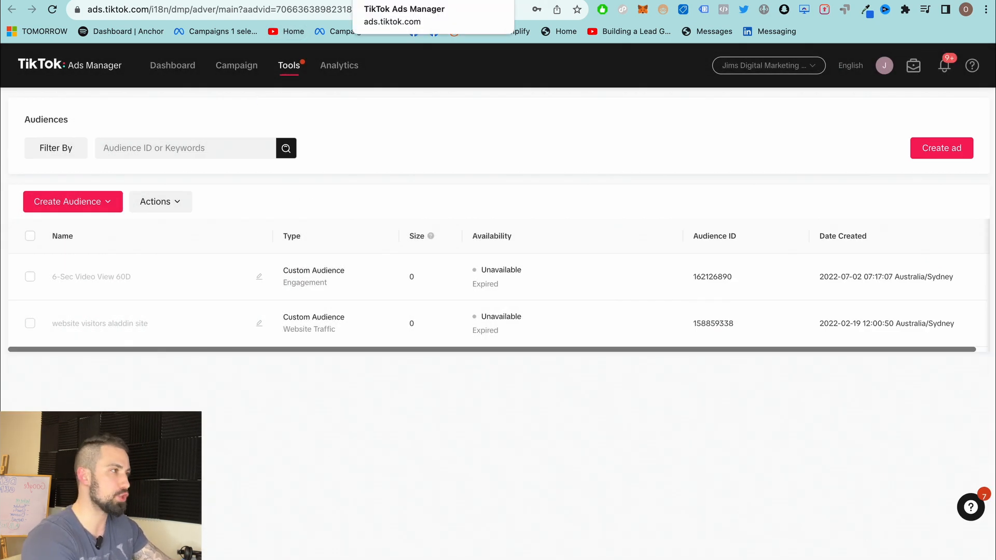
Return to the ad group's targeting settings and check which audiences can be excluded.
click(363, 1)
click(568, 156)
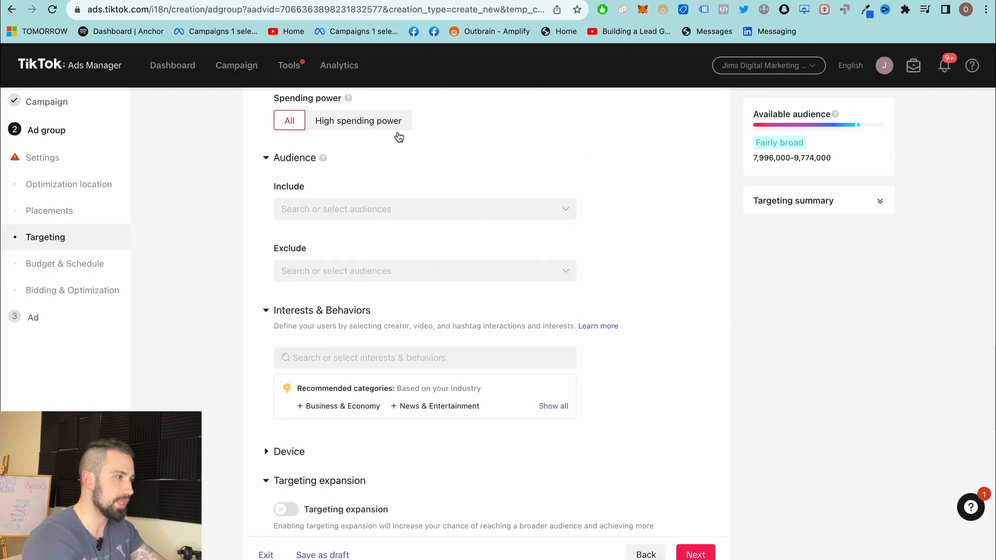
scroll(384, 270, up, 3)
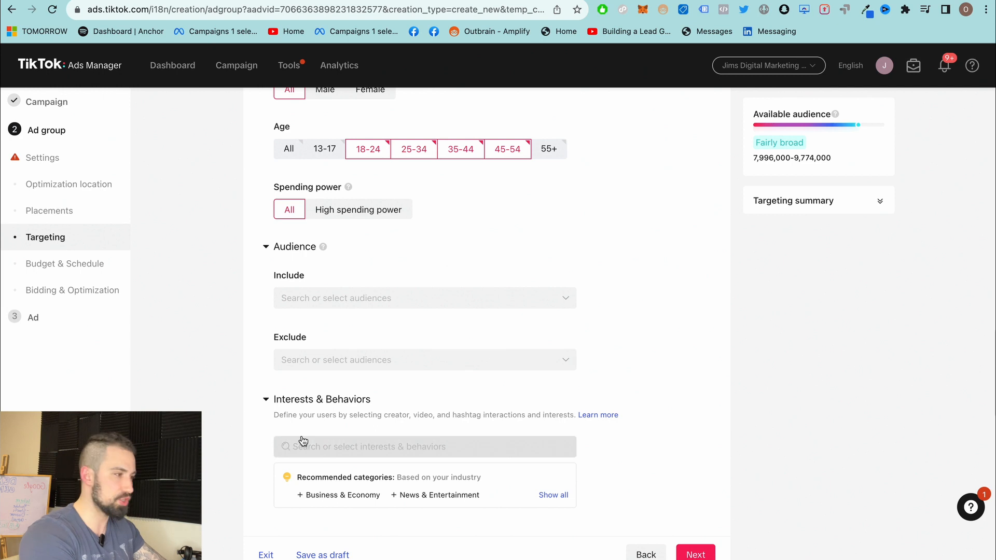
scroll(350, 349, down, 3)
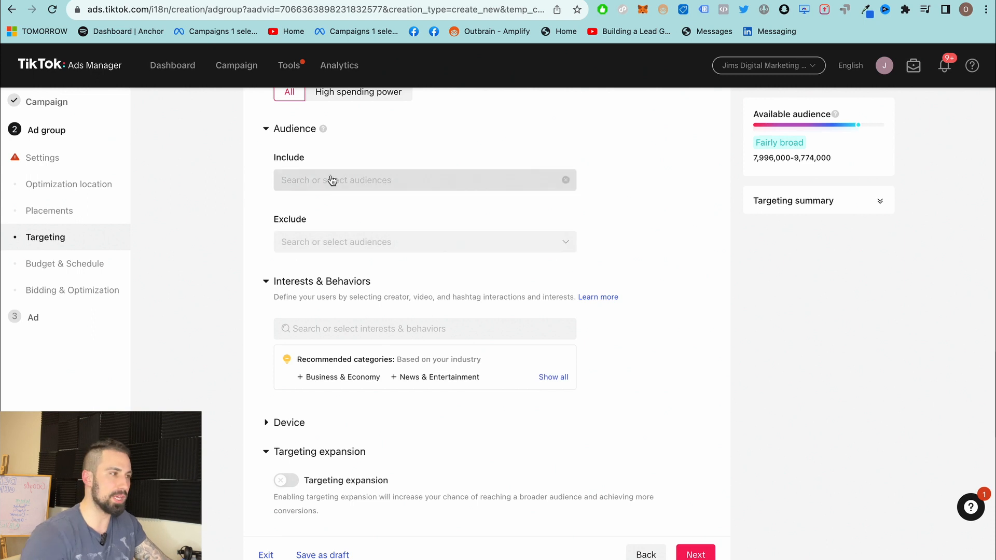
click(303, 240)
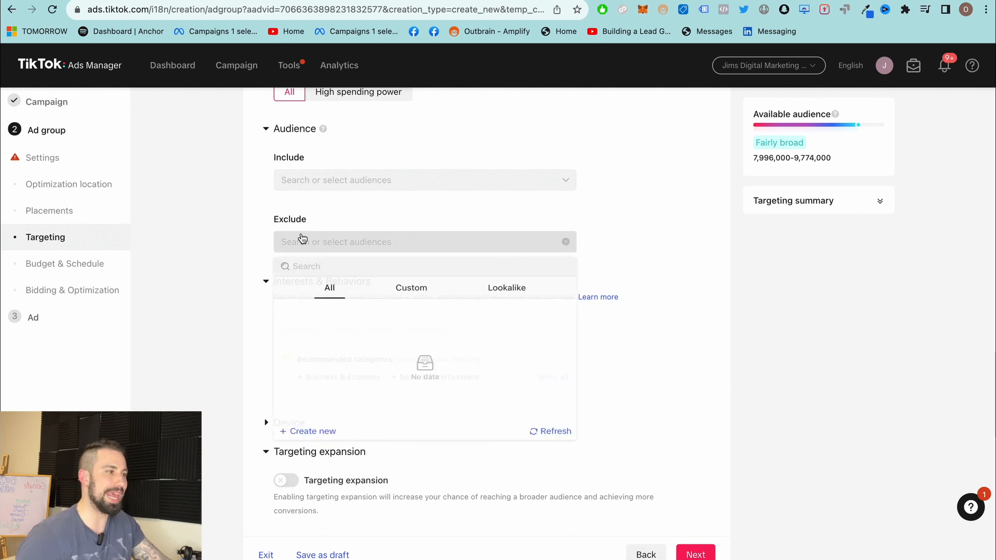
click(223, 269)
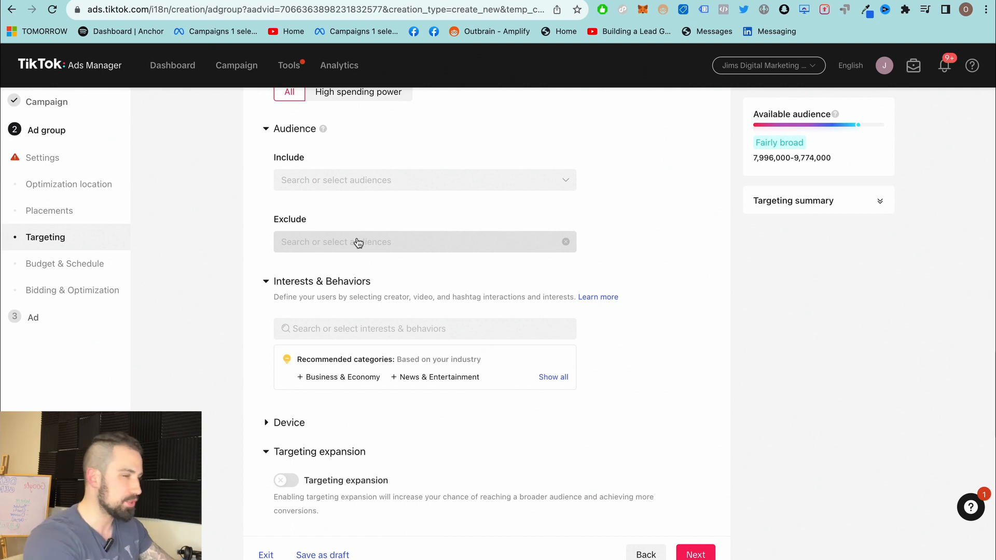
Look through the Interests & Behaviors categories: Interests, Purchase intention, Video interactions, Creator interactions and Hashtag interactions.
scroll(382, 266, down, 1)
scroll(332, 275, down, 2)
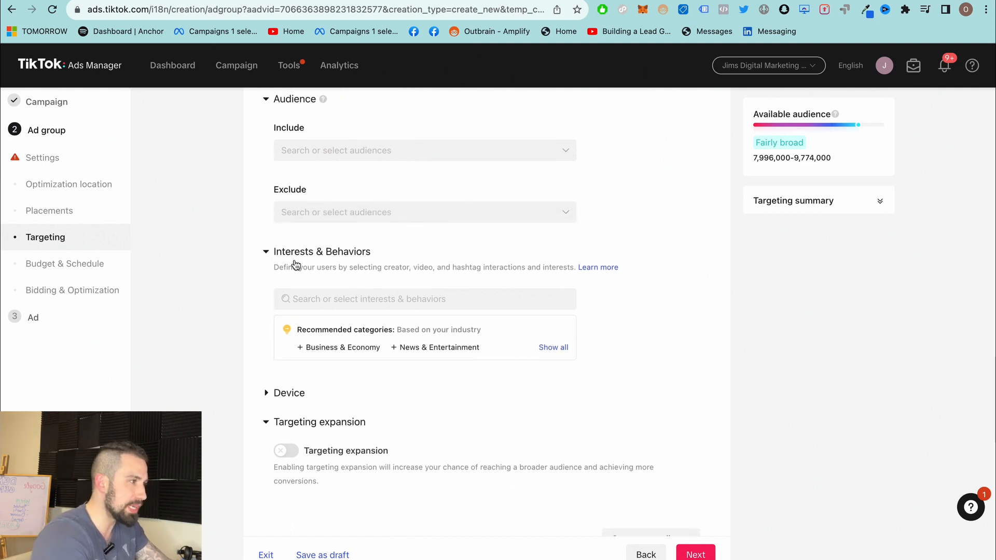
scroll(321, 262, down, 5)
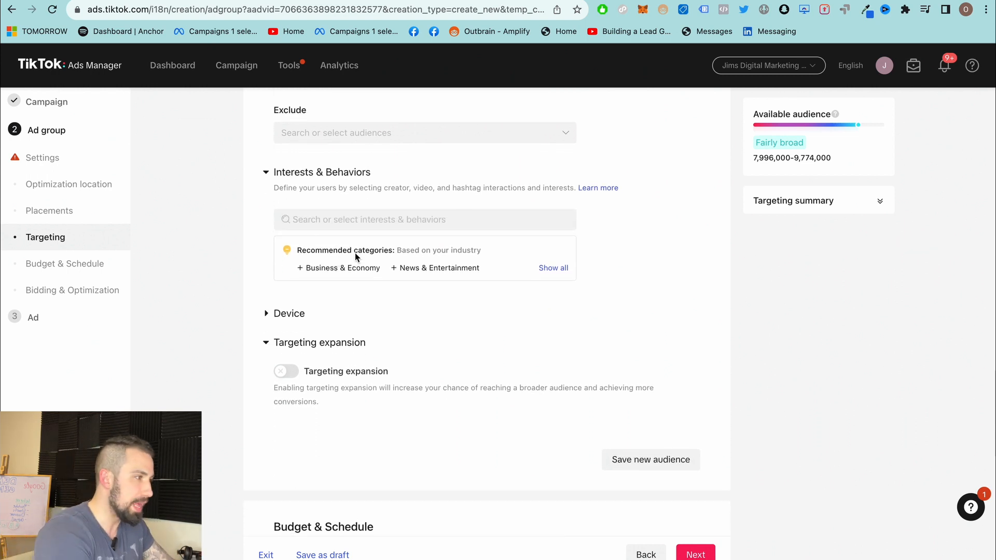
click(392, 219)
click(208, 248)
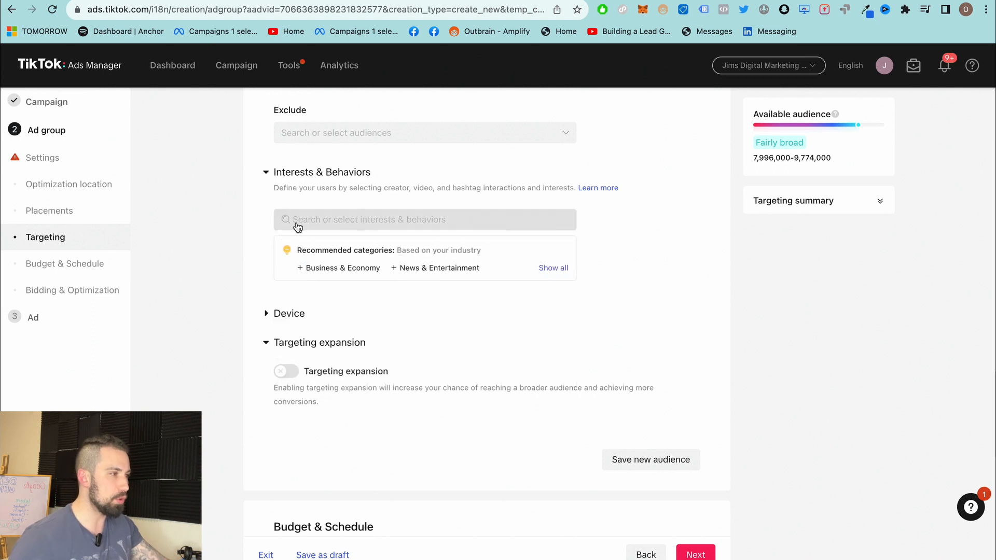
click(318, 222)
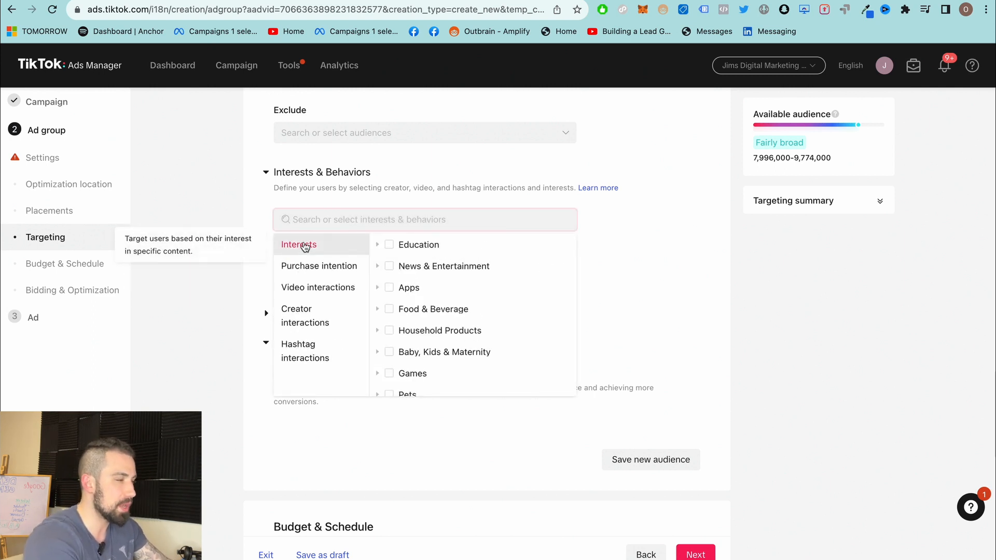
click(301, 268)
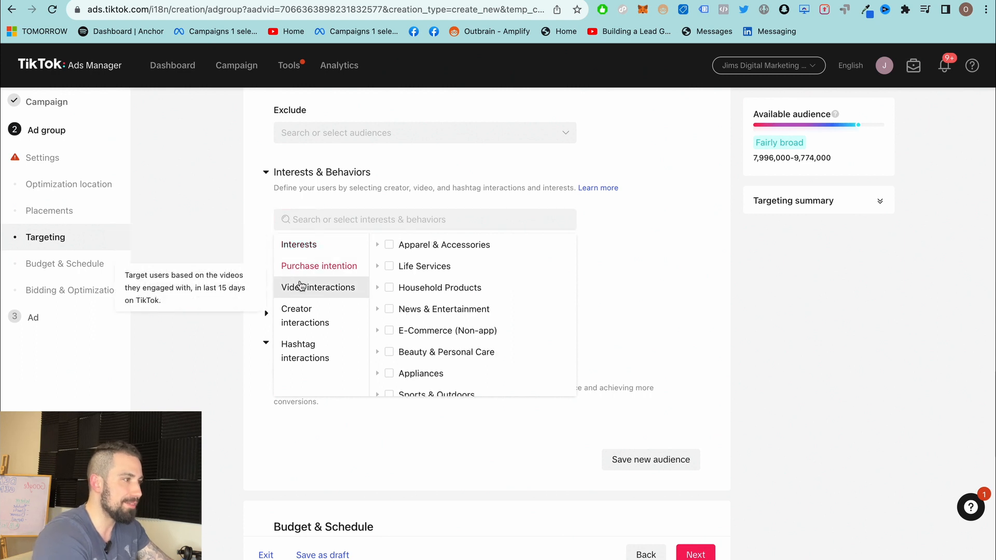
click(301, 286)
click(298, 313)
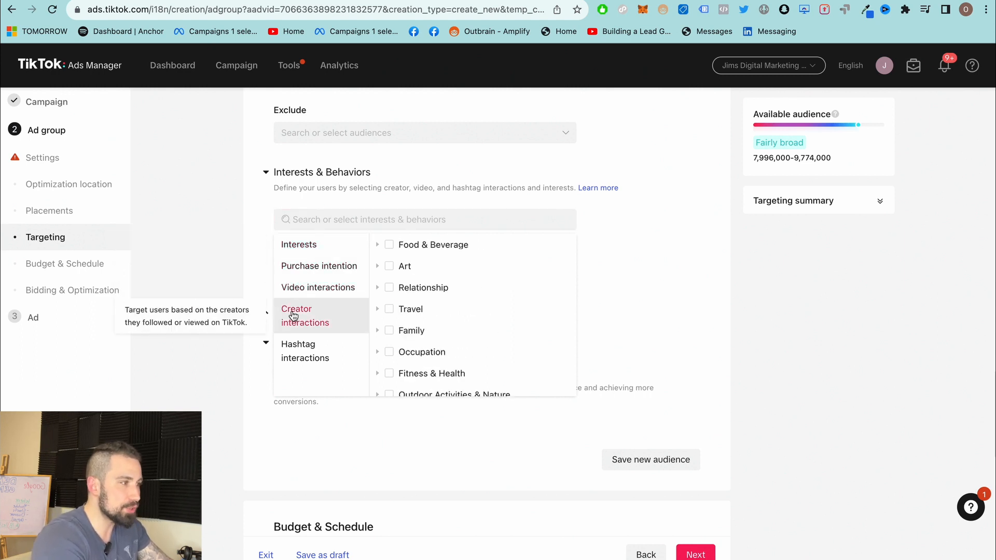
click(336, 365)
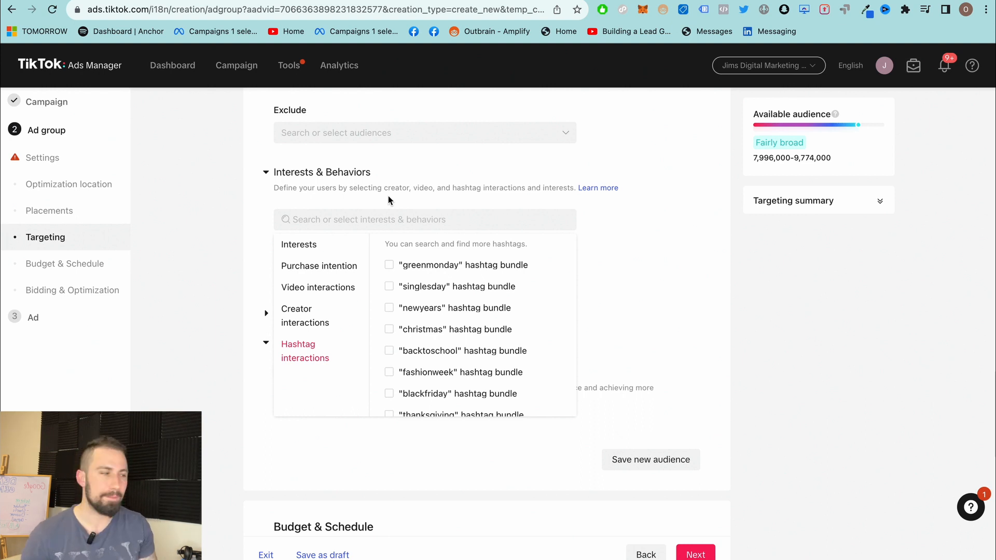
Check the estimated audience sizes of the Education interest and the Life Services purchase intention.
click(331, 246)
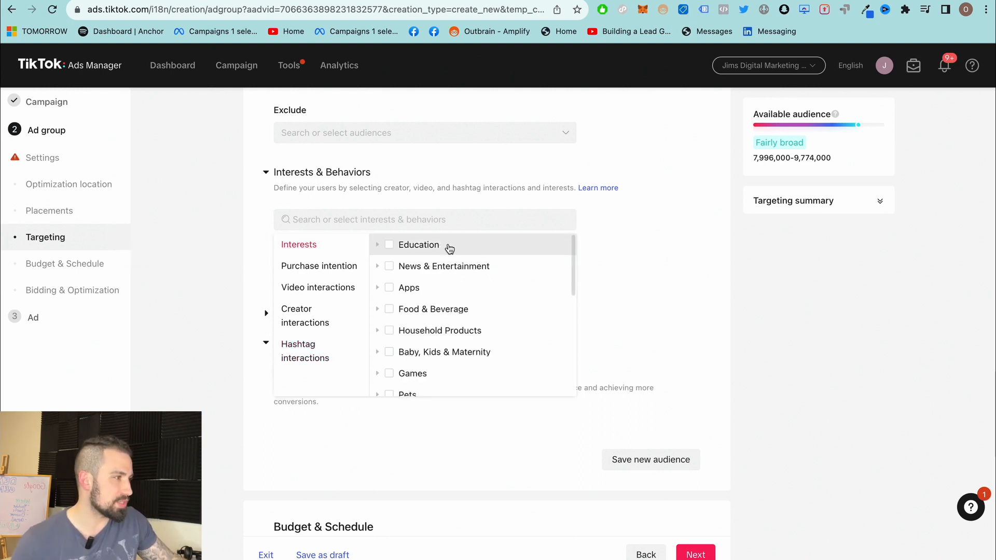
mouse_move(467, 248)
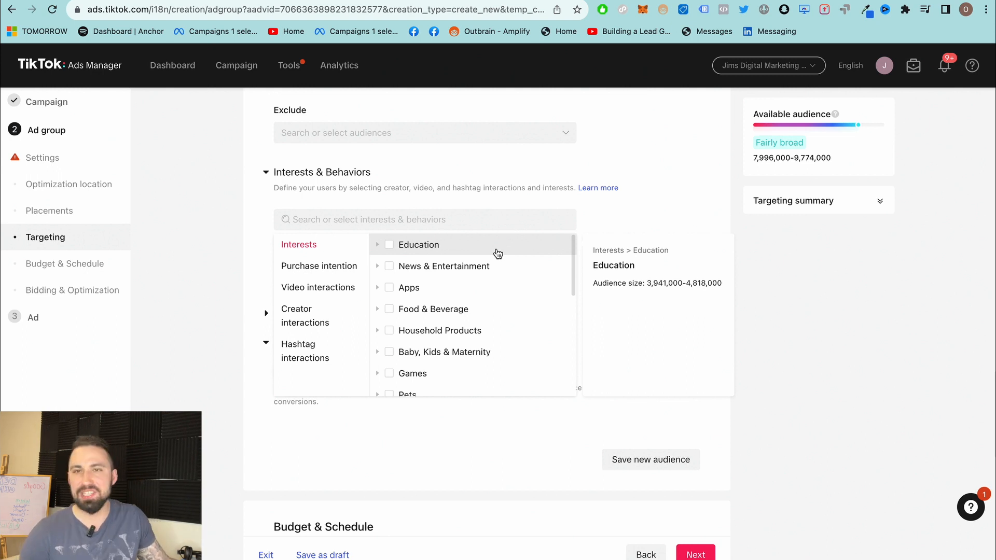
click(314, 265)
mouse_move(400, 274)
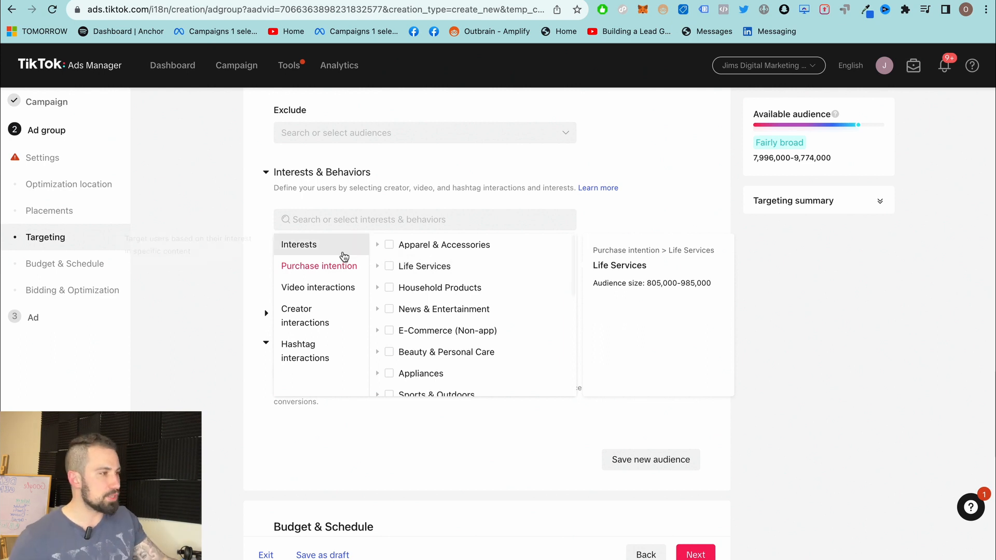
mouse_move(344, 257)
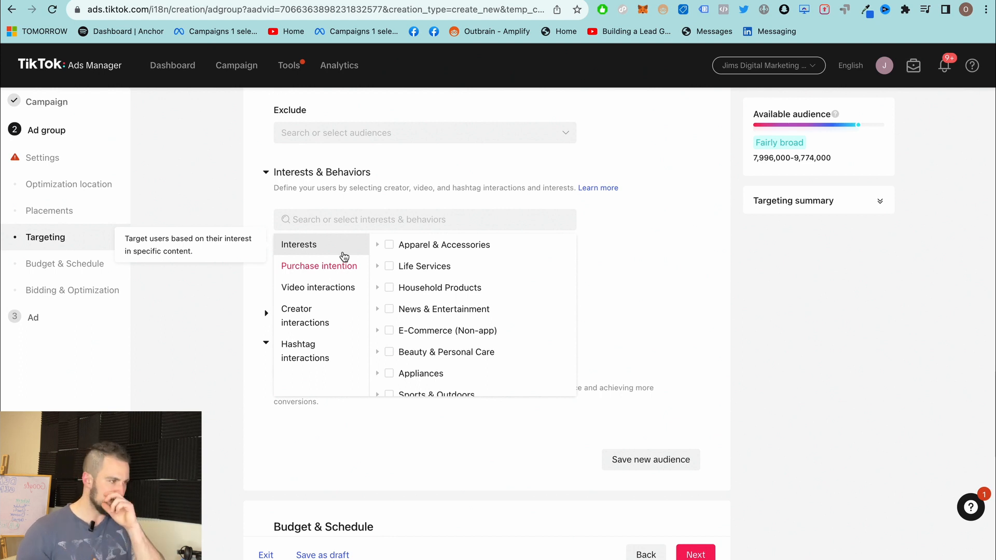
Examine the Video interactions categories and the hashtag bundles, and compare them with the ad group's overall available audience.
click(307, 298)
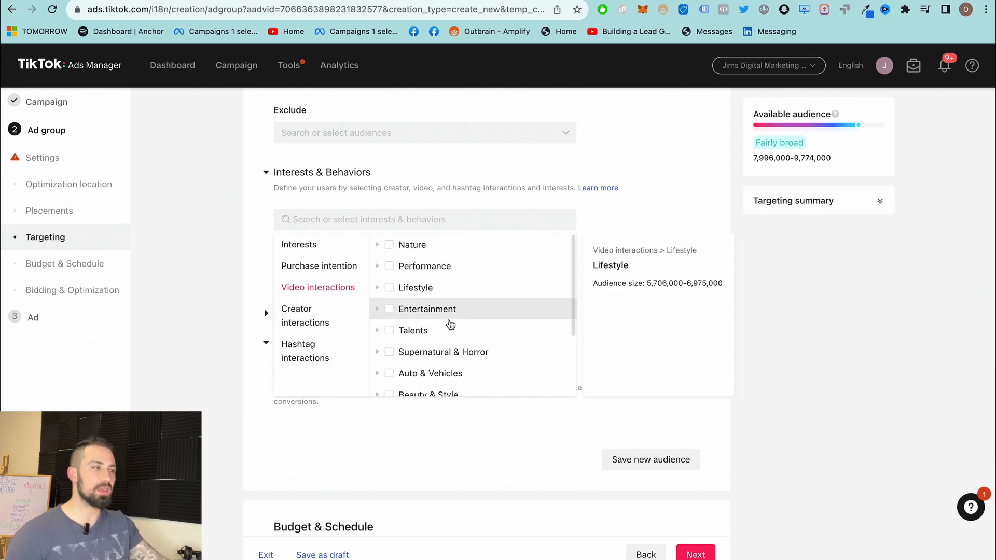
scroll(450, 325, down, 3)
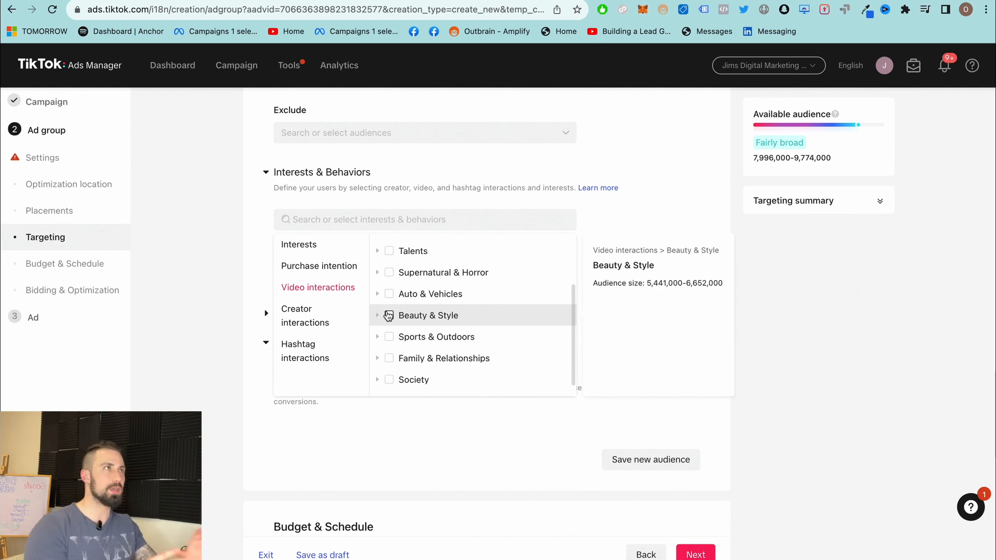
click(332, 350)
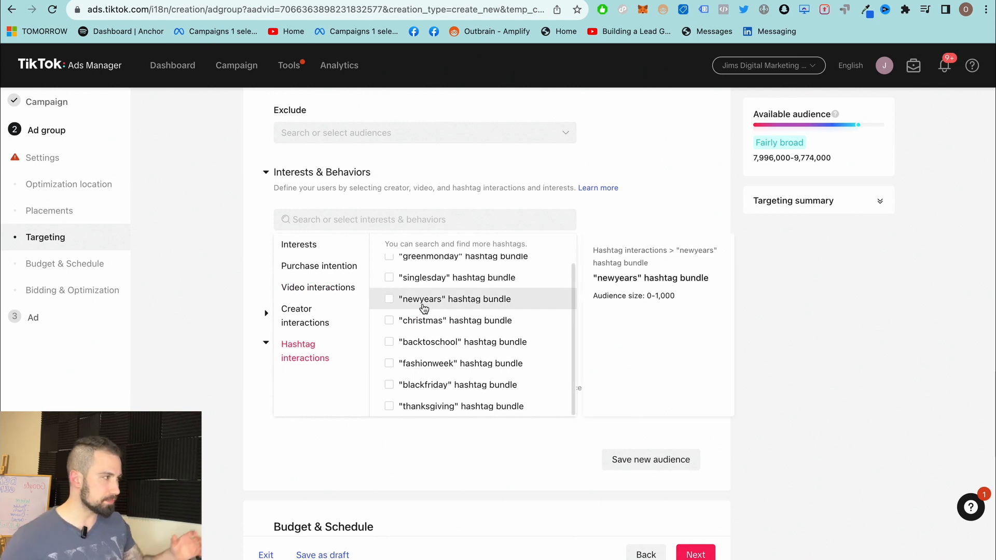
scroll(784, 179, up, 1)
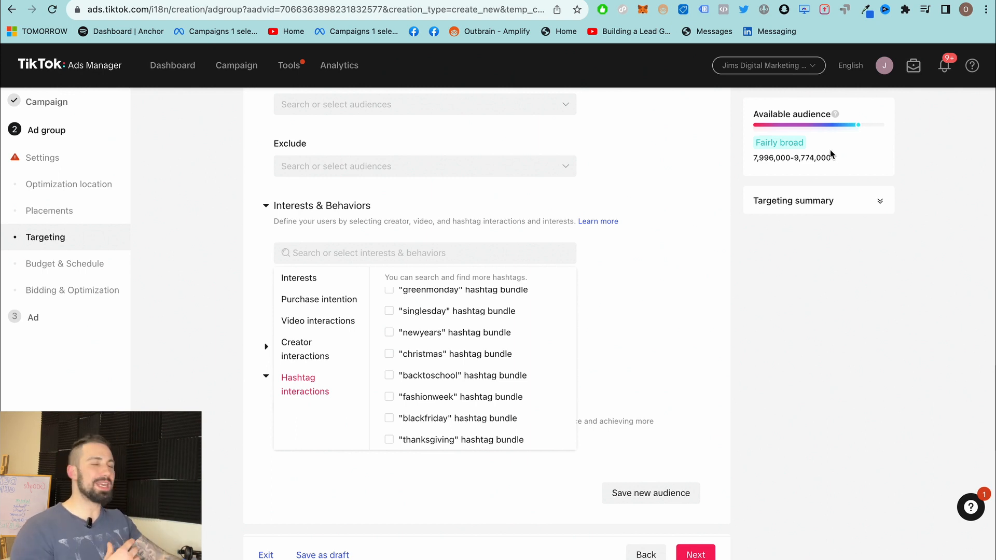
mouse_move(835, 114)
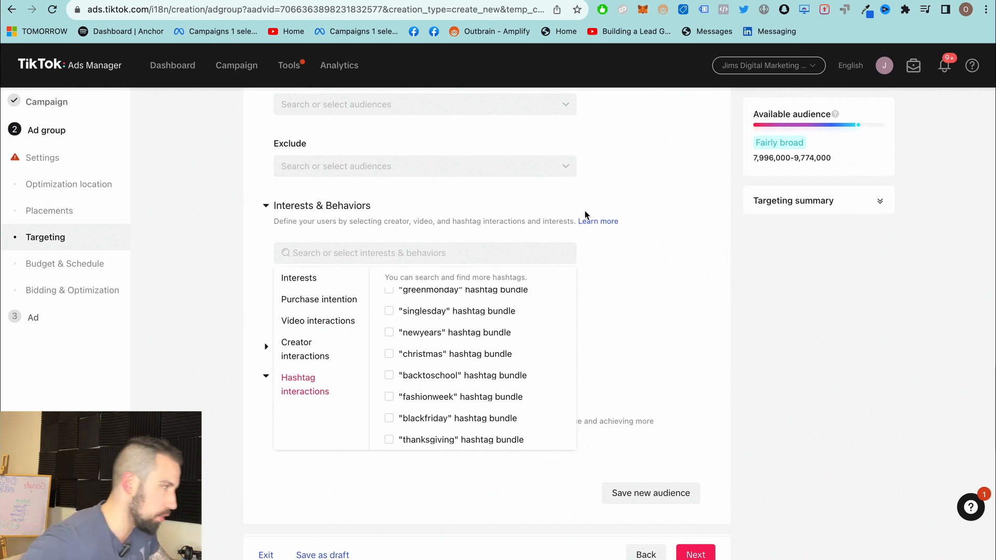
scroll(301, 310, up, 3)
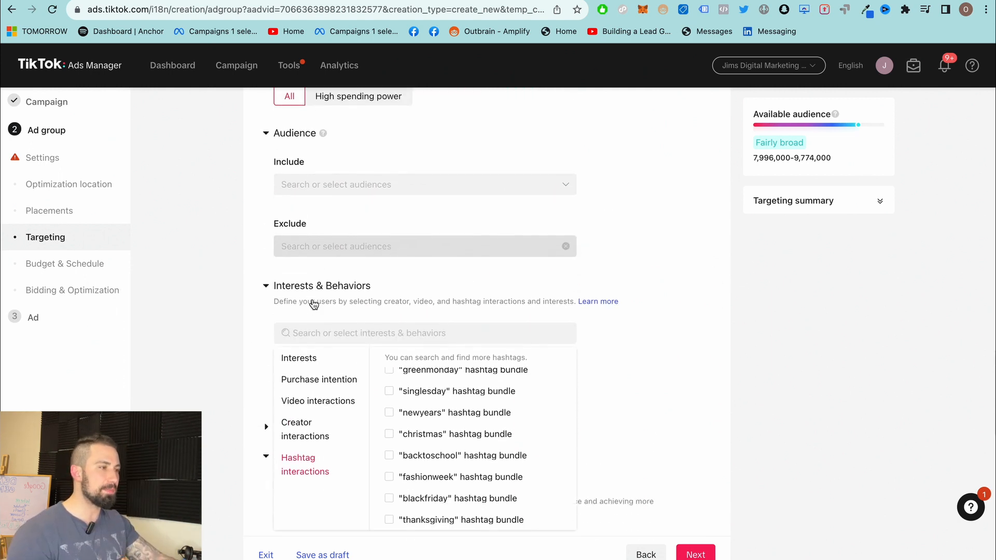
scroll(314, 304, down, 3)
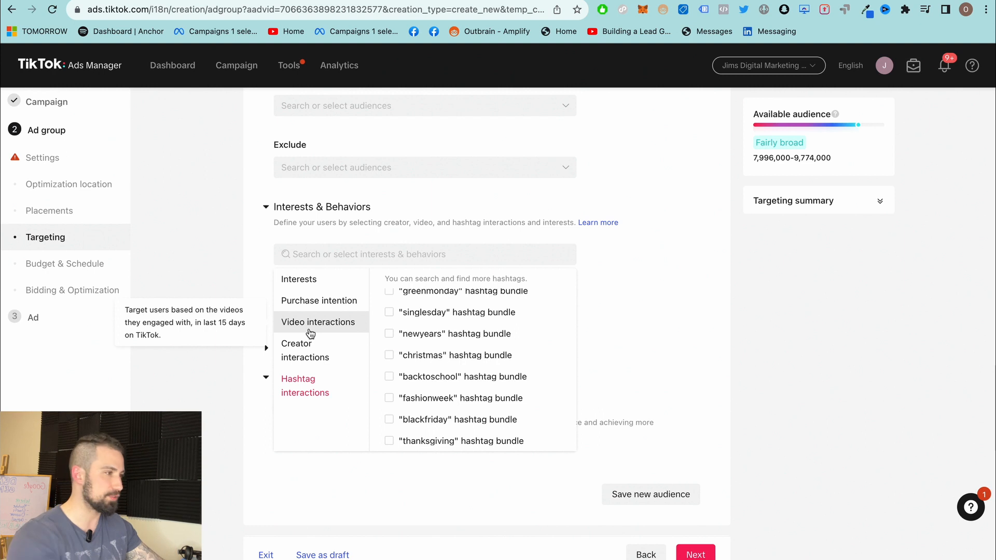
Try to search the interests and behaviors for "copywrii", and clear the search.
click(390, 258)
text(copywrii)
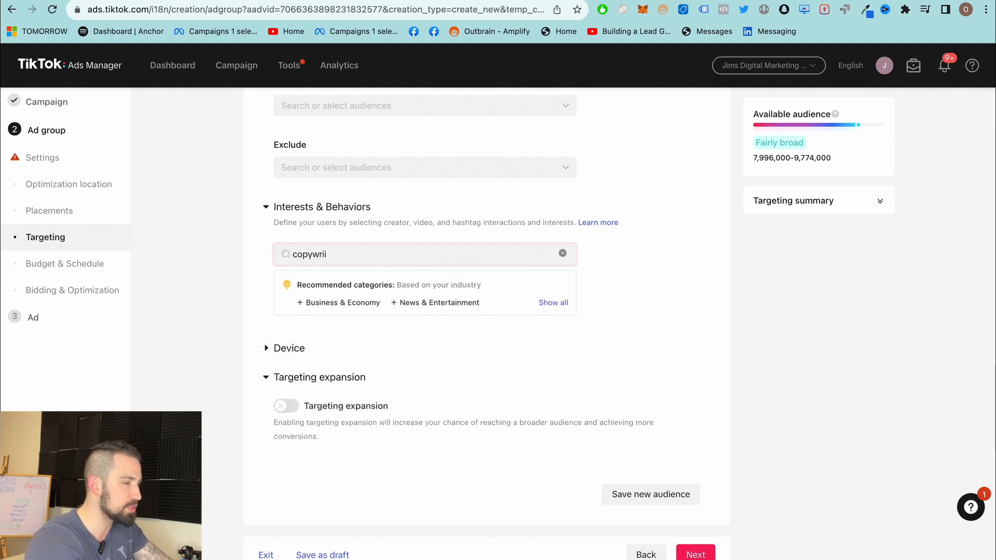
key(BackSpace)
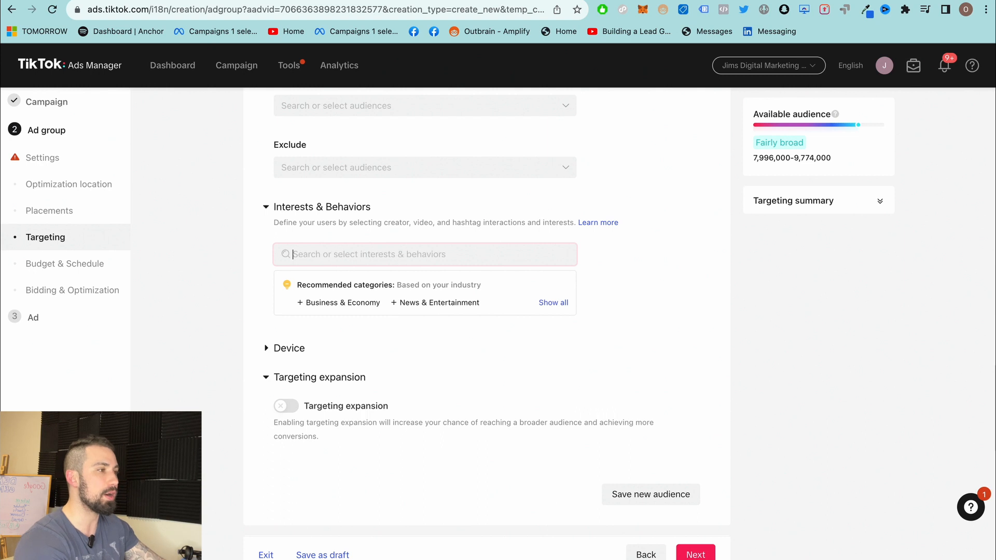
click(229, 294)
Look through the Purchase intention categories of Interests & Behaviors and expand the Home Improvement subcategories.
click(318, 256)
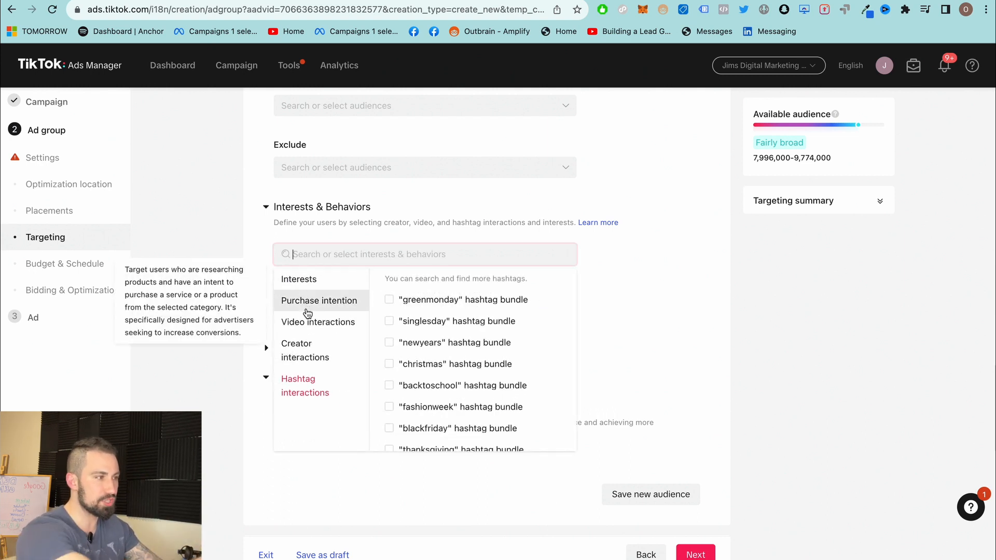
scroll(304, 322, down, 1)
scroll(296, 340, down, 1)
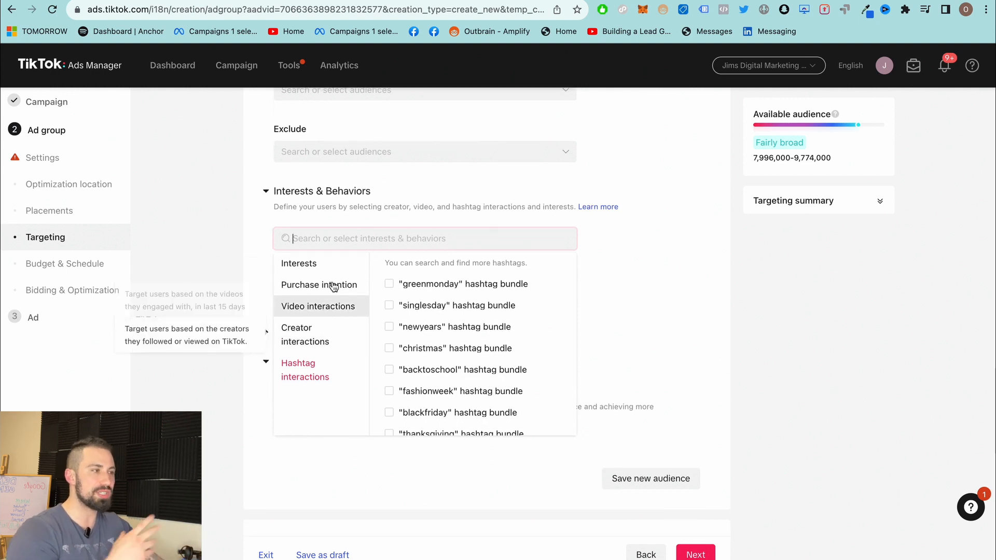
click(334, 287)
scroll(450, 332, down, 5)
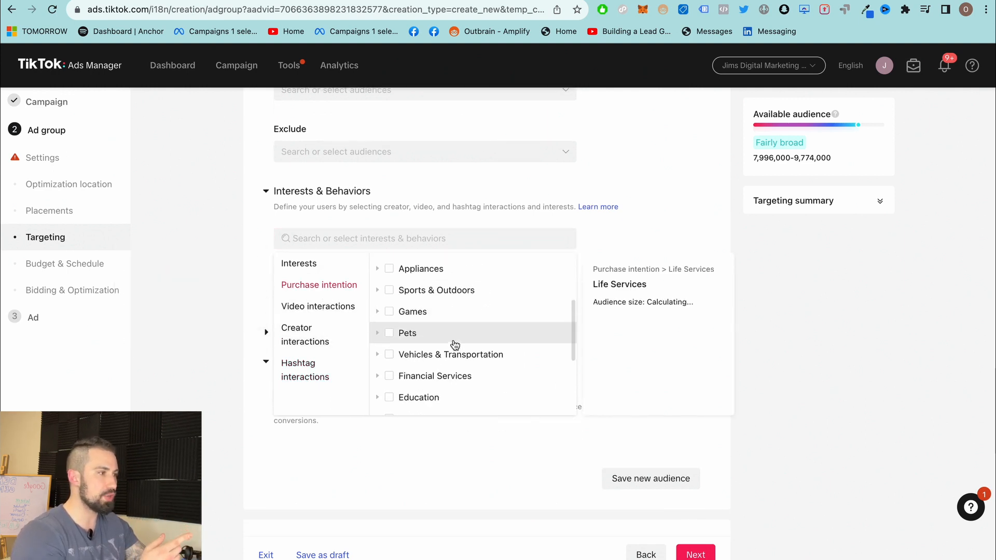
click(377, 320)
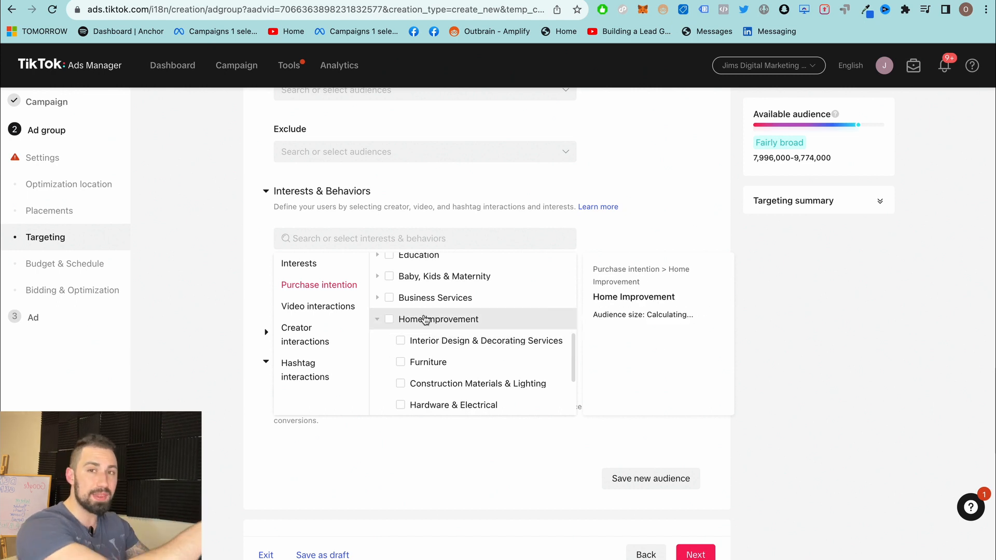
scroll(420, 306, up, 5)
Search the interests and behaviors for "copywriting", add the Copywriting additional interest, and check the available audience.
click(398, 238)
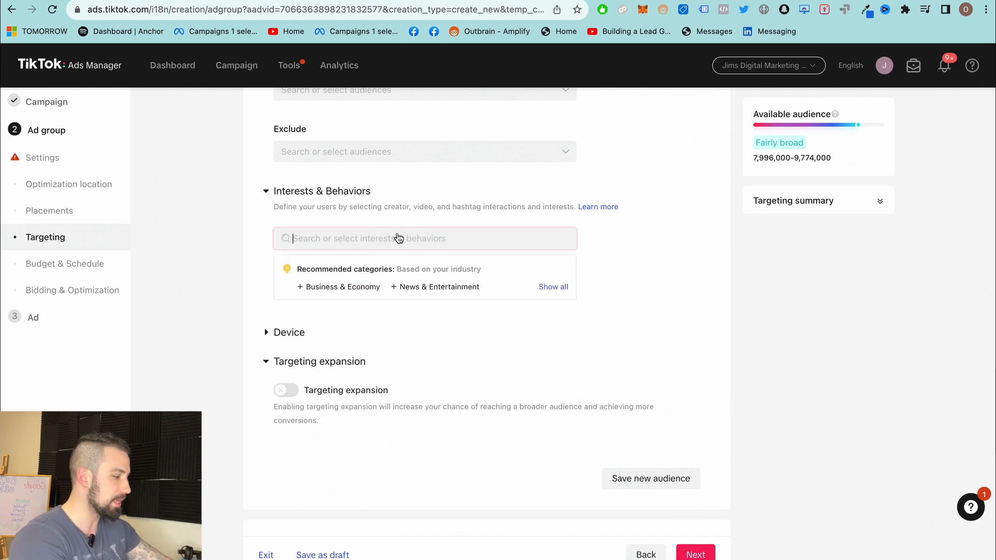
text(copywriting)
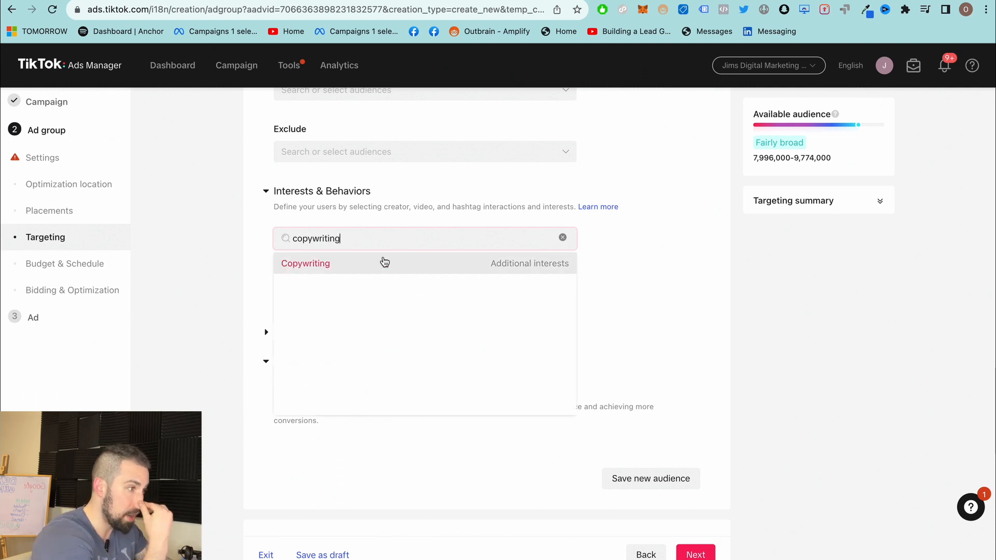
click(363, 264)
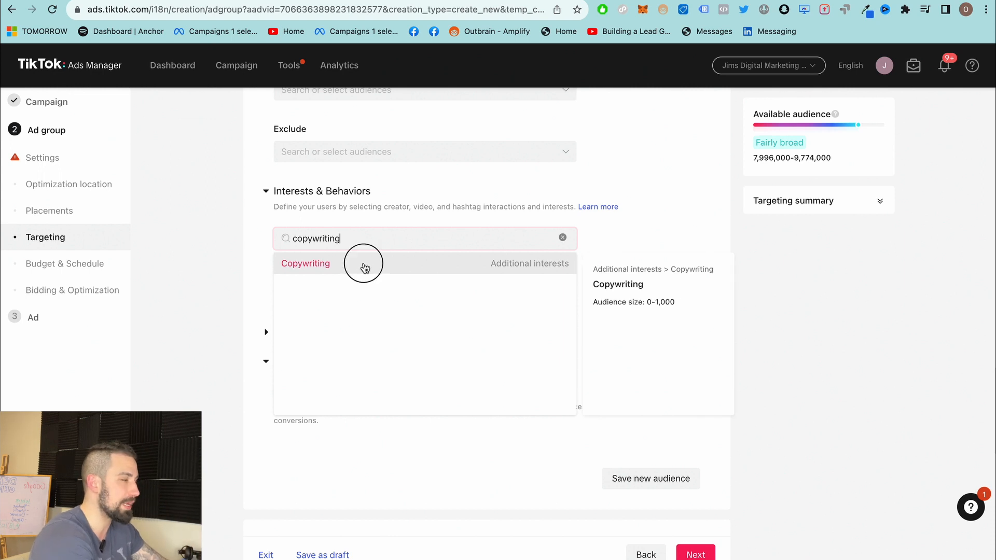
click(607, 247)
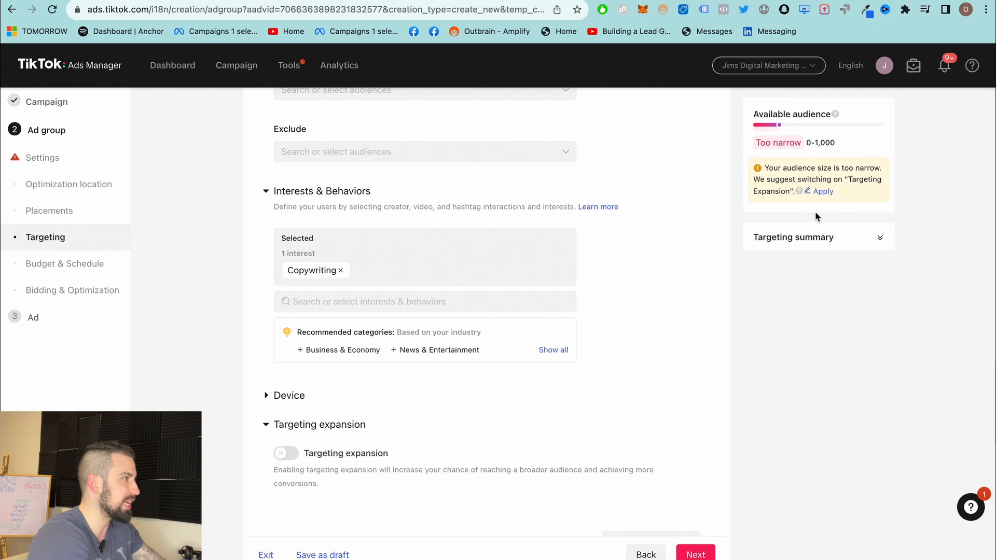
triple_click(833, 143)
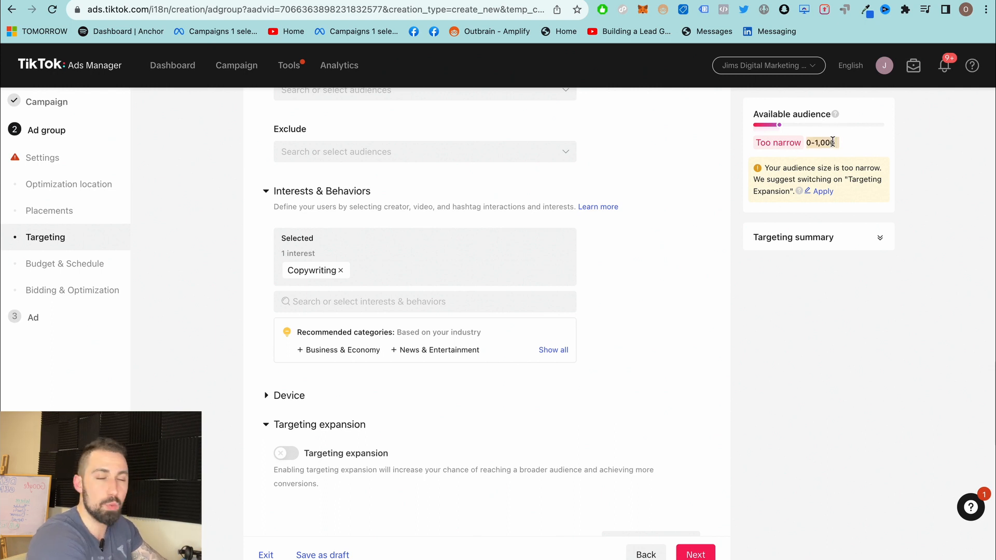
Search the interests and behaviors for "marketing" and add the Email marketing additional interest to the targeting.
click(524, 308)
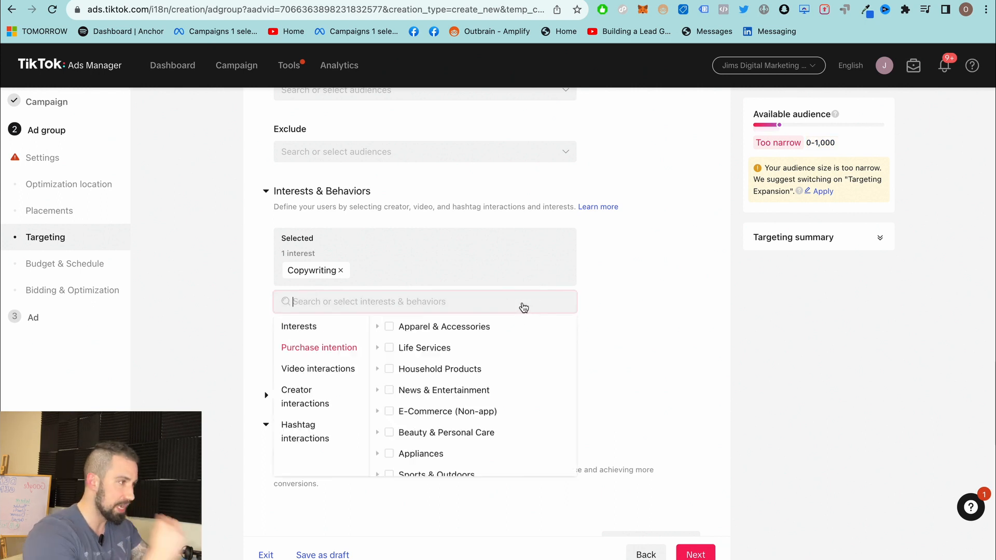
text(marketing)
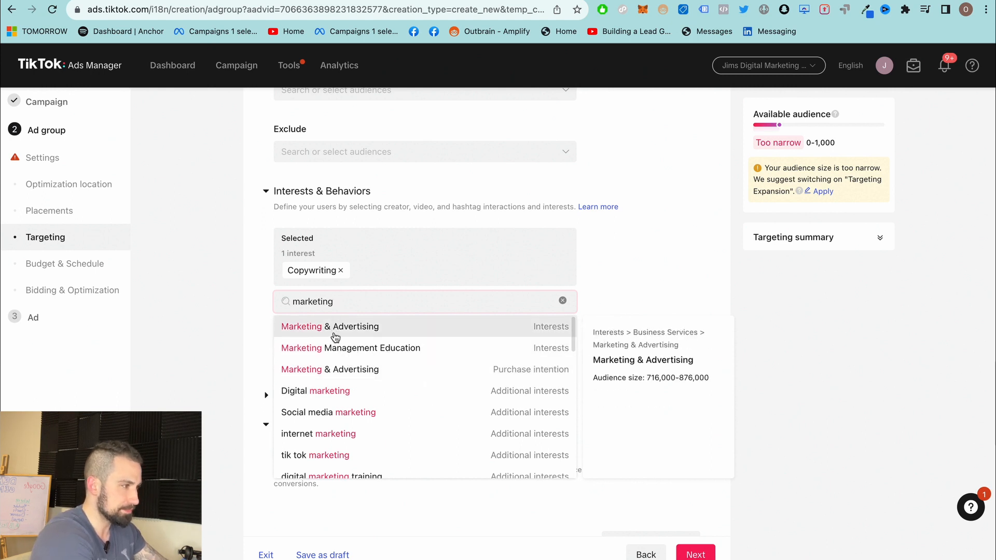
scroll(362, 341, down, 1)
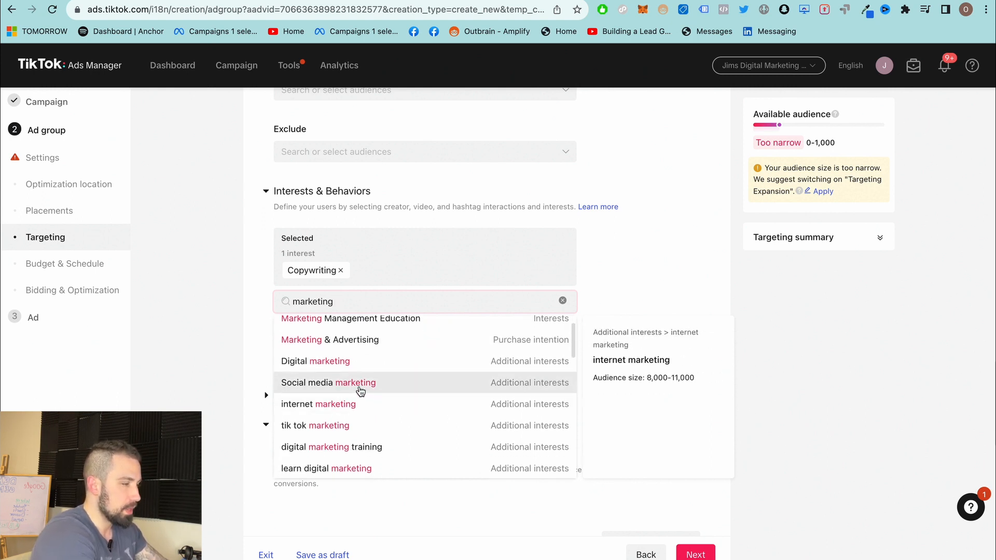
scroll(360, 391, up, 1)
scroll(349, 372, down, 2)
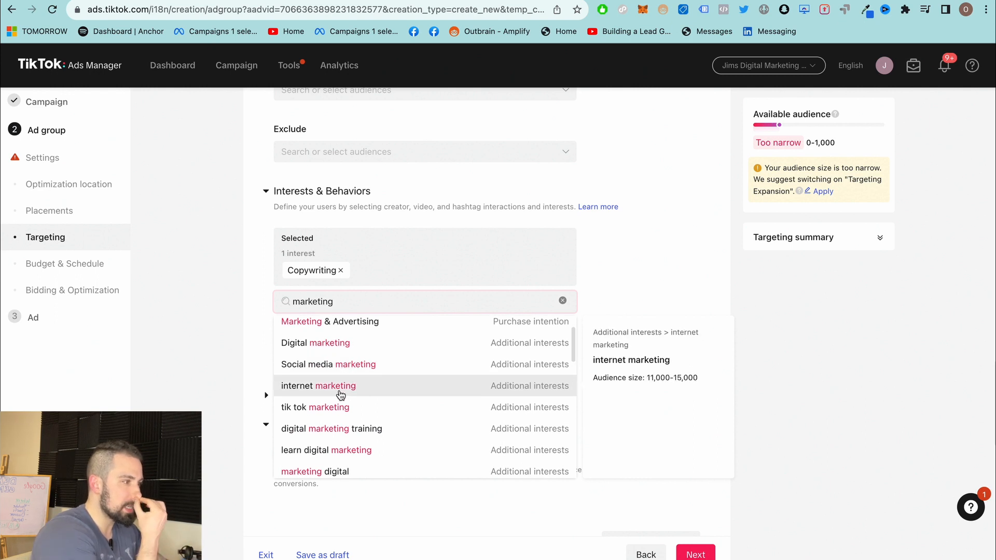
scroll(379, 446, down, 3)
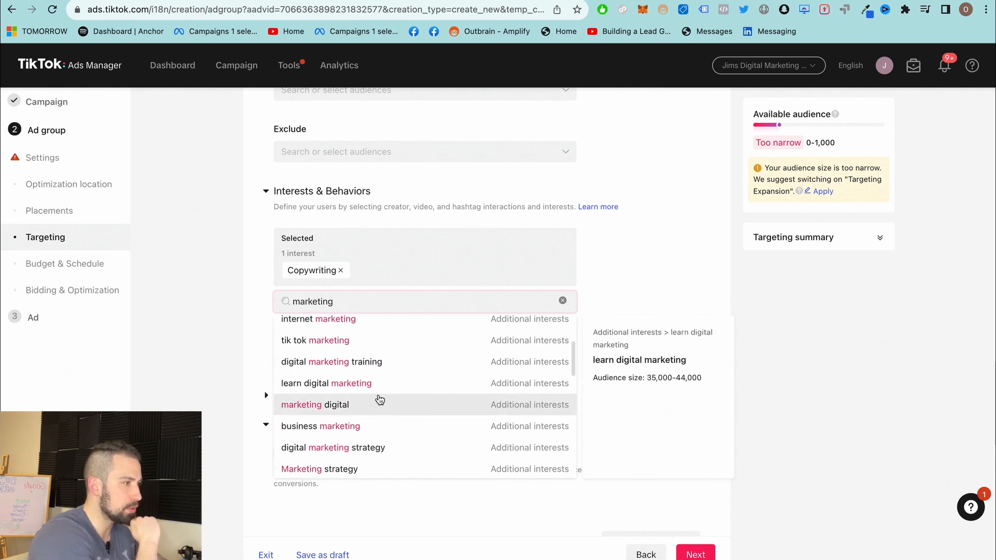
scroll(400, 403, down, 2)
scroll(399, 405, down, 5)
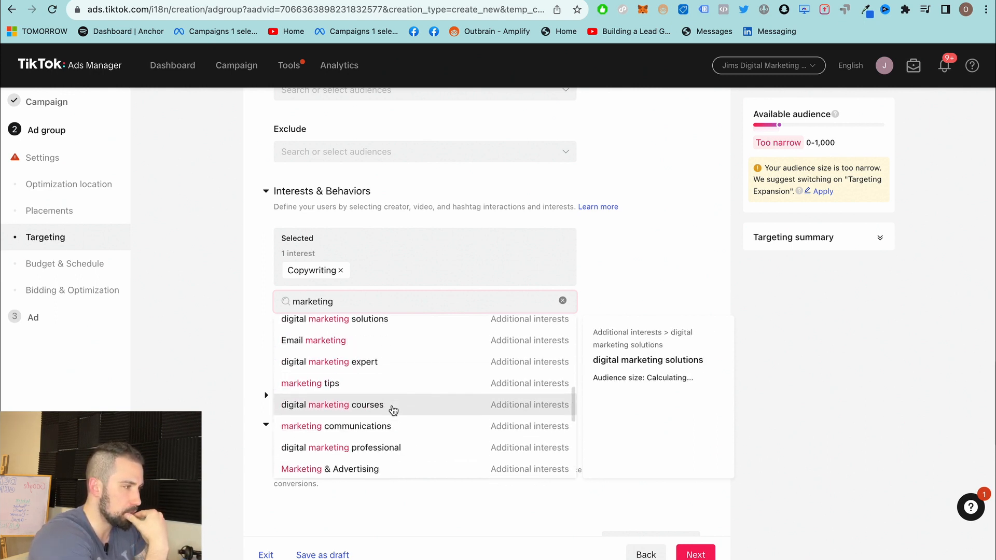
scroll(394, 412, up, 1)
scroll(392, 410, up, 2)
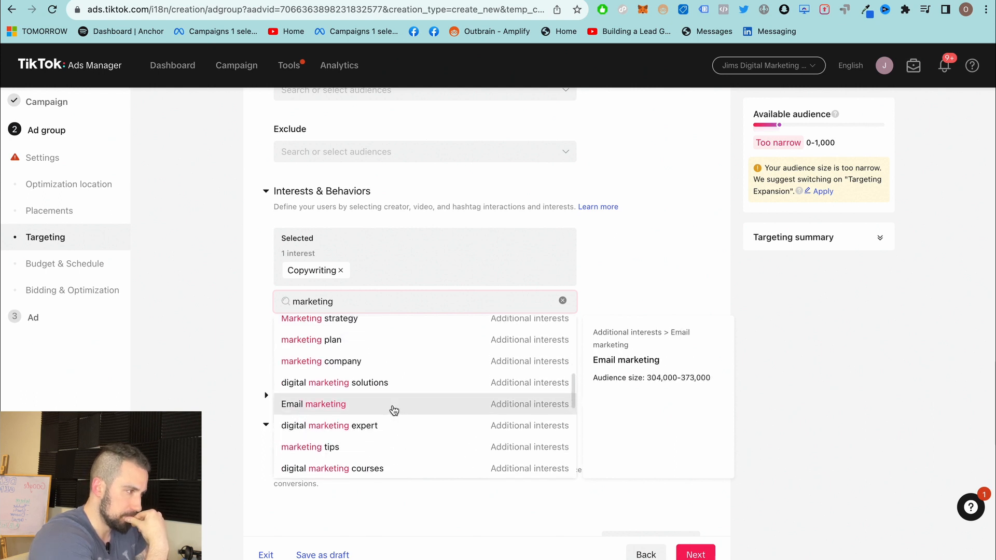
scroll(384, 384, down, 1)
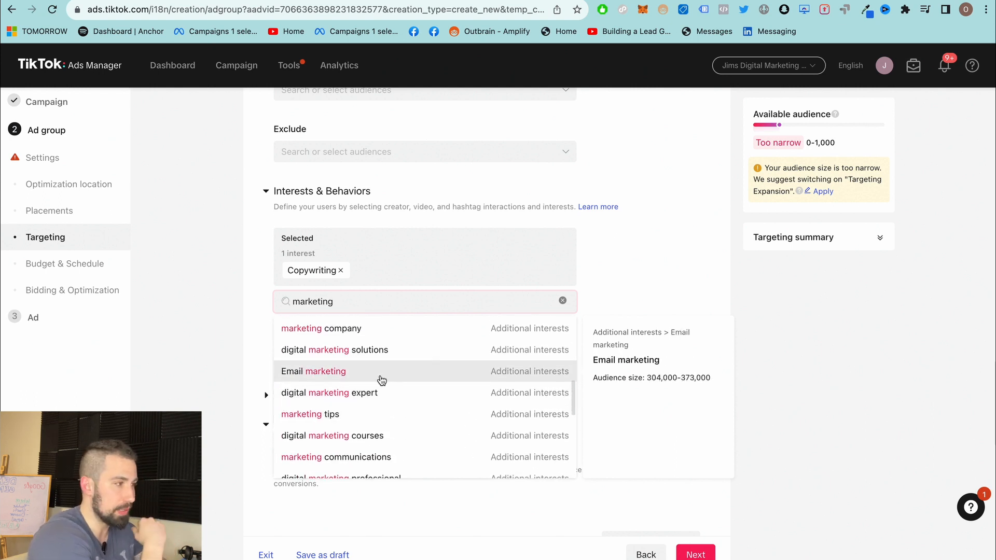
click(382, 380)
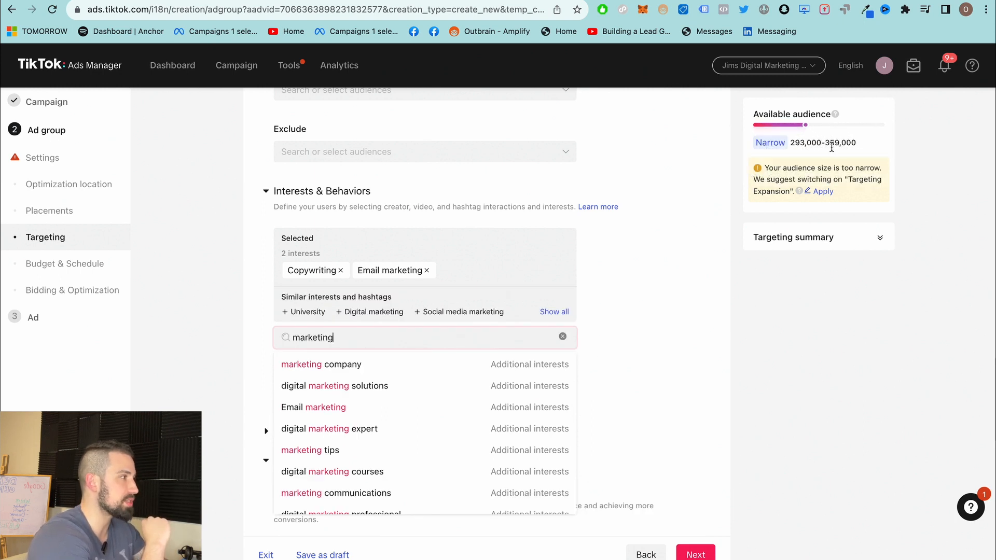
Add the "marketing courses" additional interest from the marketing search results.
scroll(329, 371, down, 1)
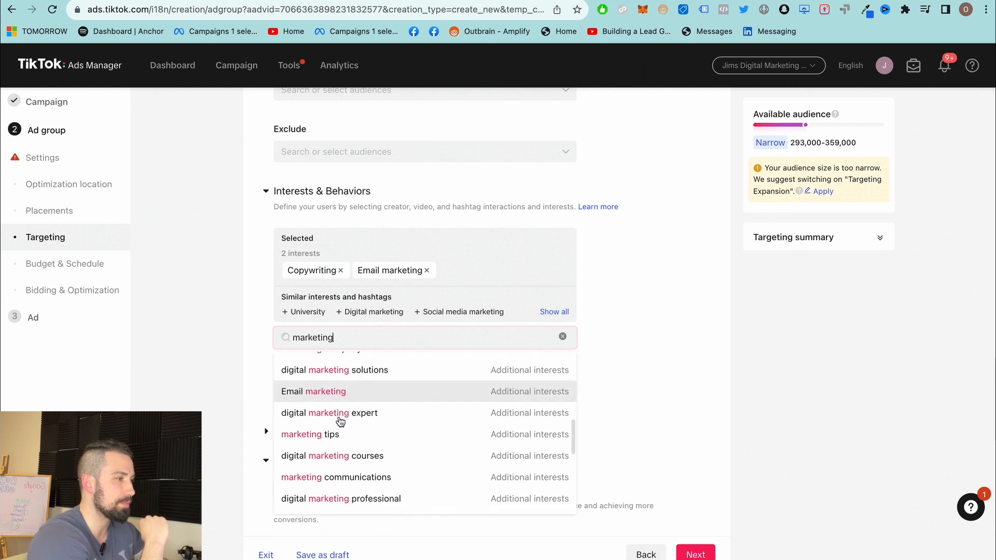
click(362, 393)
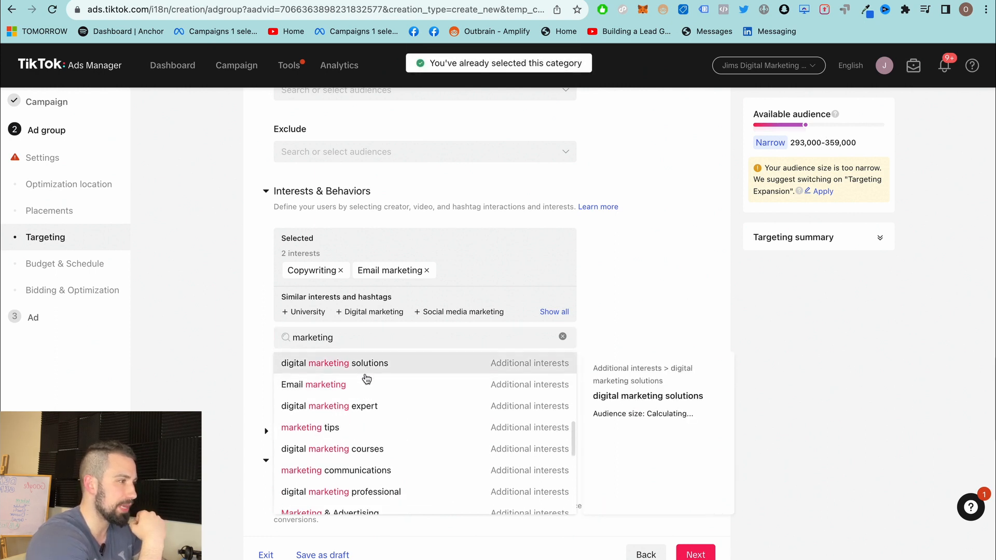
scroll(374, 394, down, 4)
scroll(395, 430, down, 5)
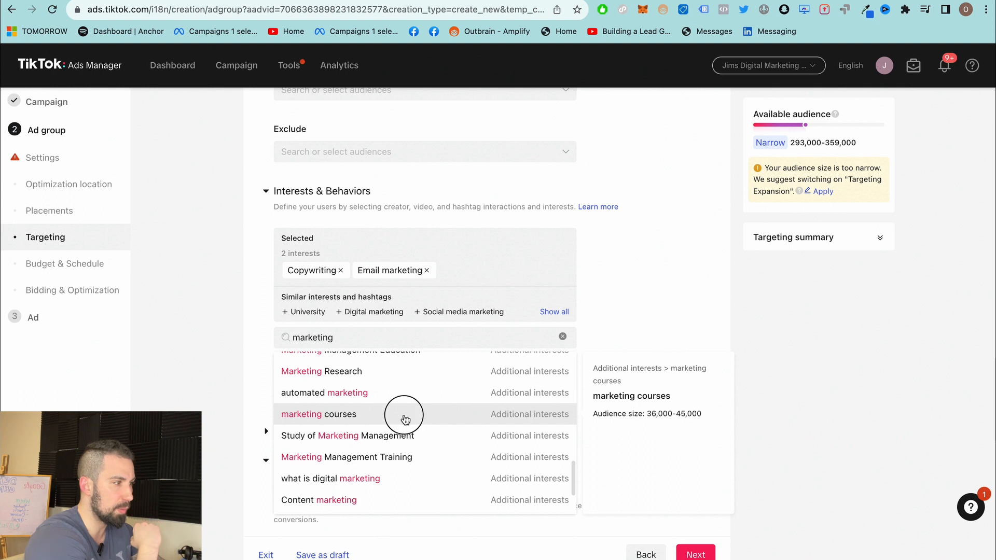
click(404, 415)
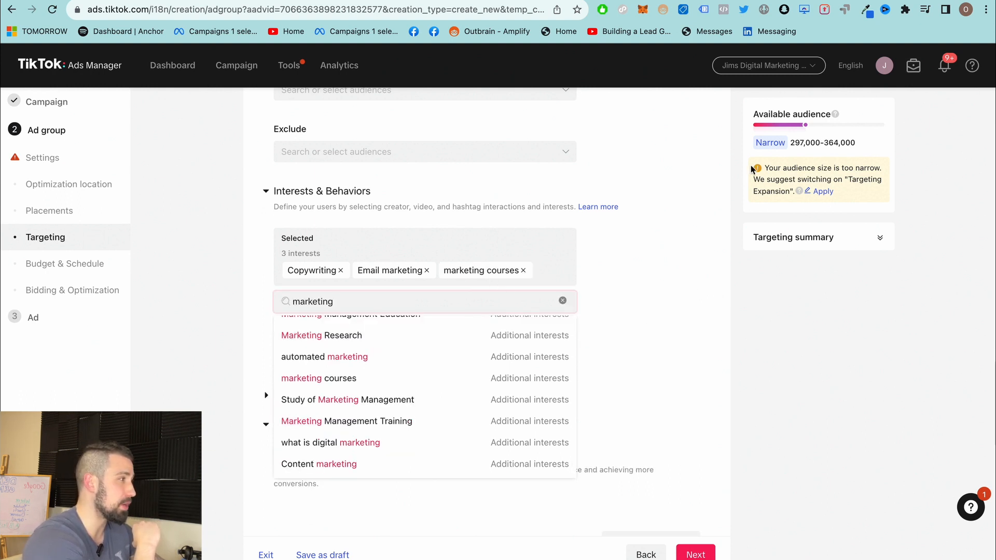
Review the remaining marketing suggestions and add the "marketing tips" additional interest to the targeting.
scroll(457, 378, down, 2)
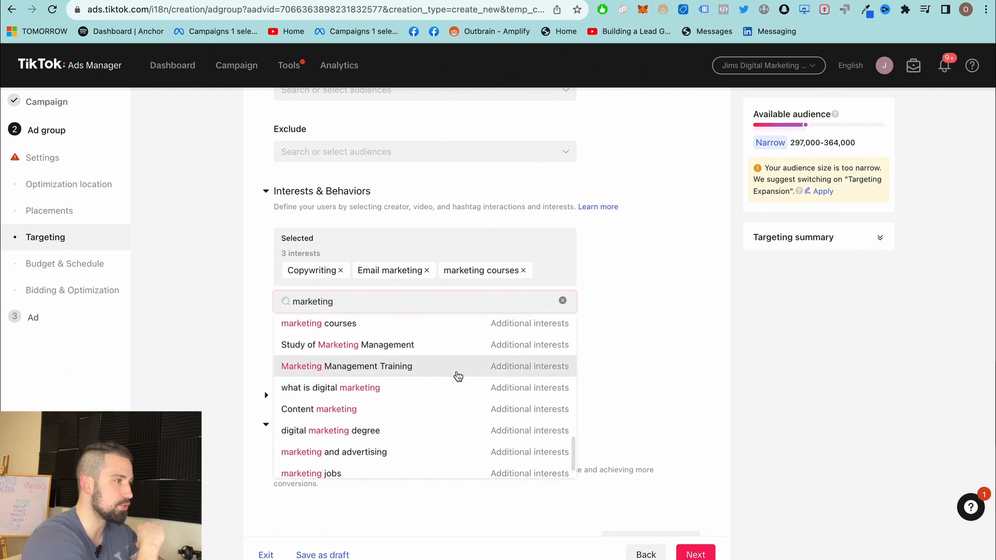
scroll(456, 379, up, 1)
scroll(425, 352, down, 3)
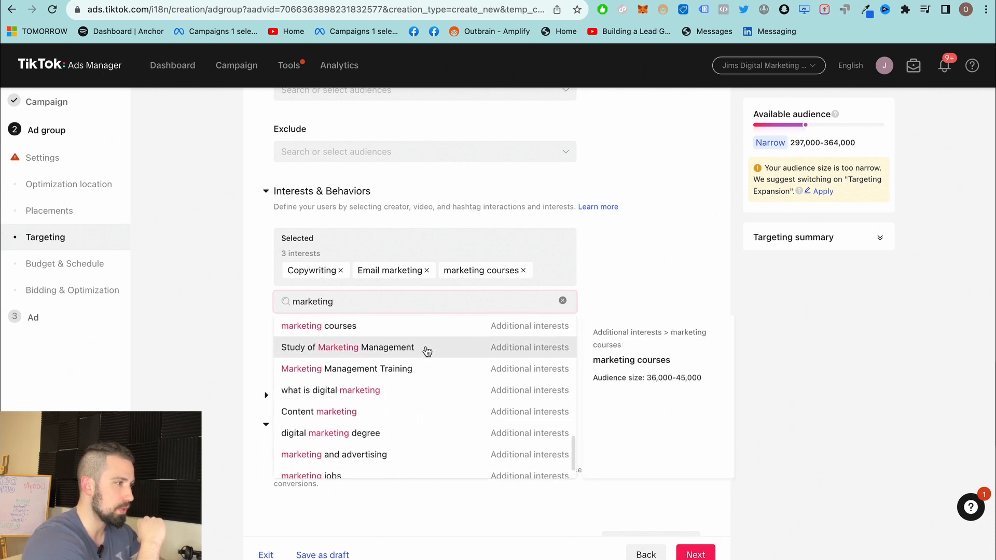
scroll(422, 376, down, 1)
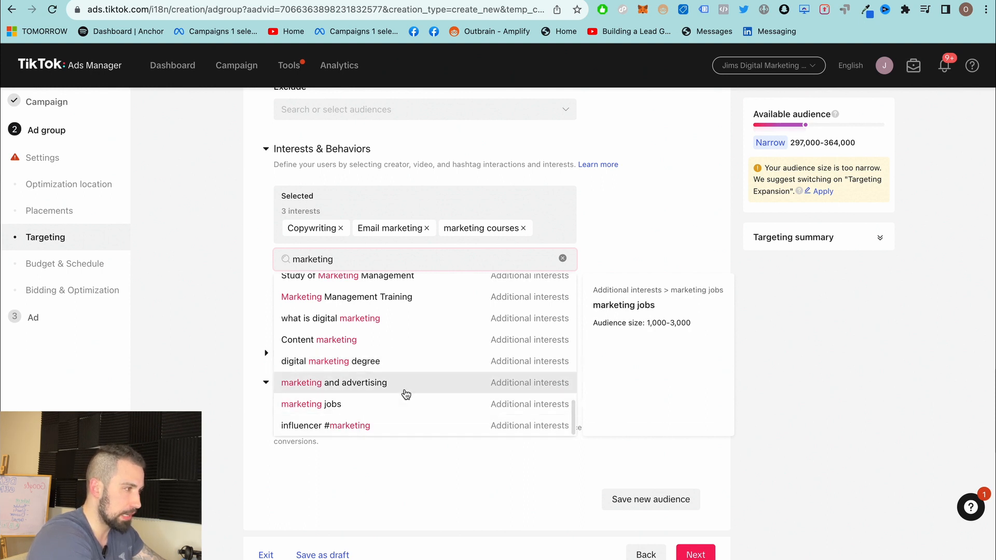
scroll(406, 393, up, 3)
scroll(410, 370, up, 5)
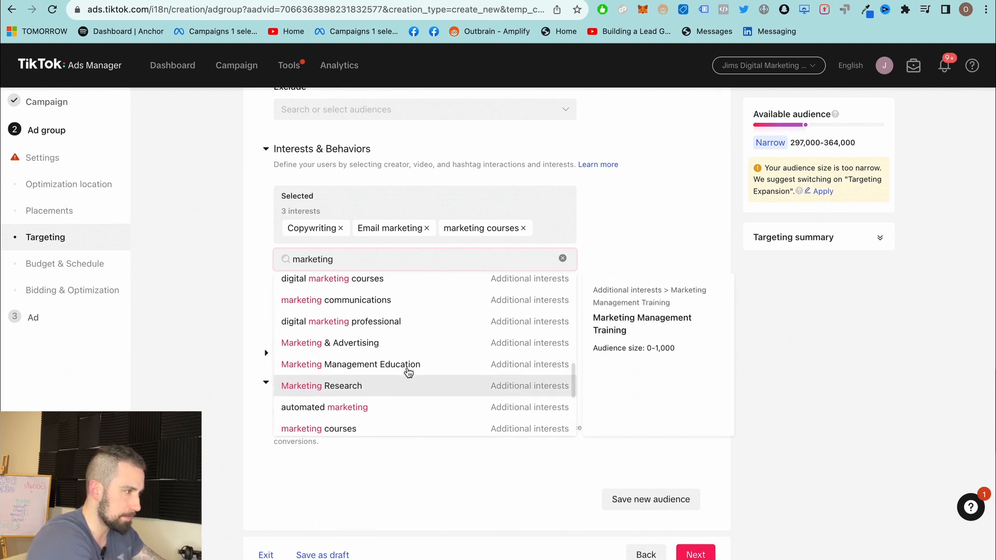
scroll(390, 399, up, 1)
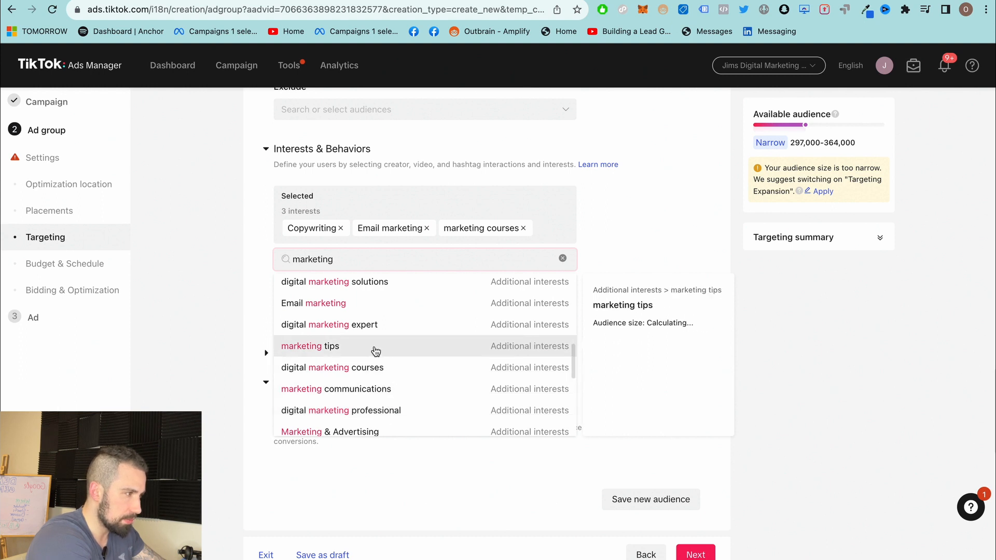
click(373, 349)
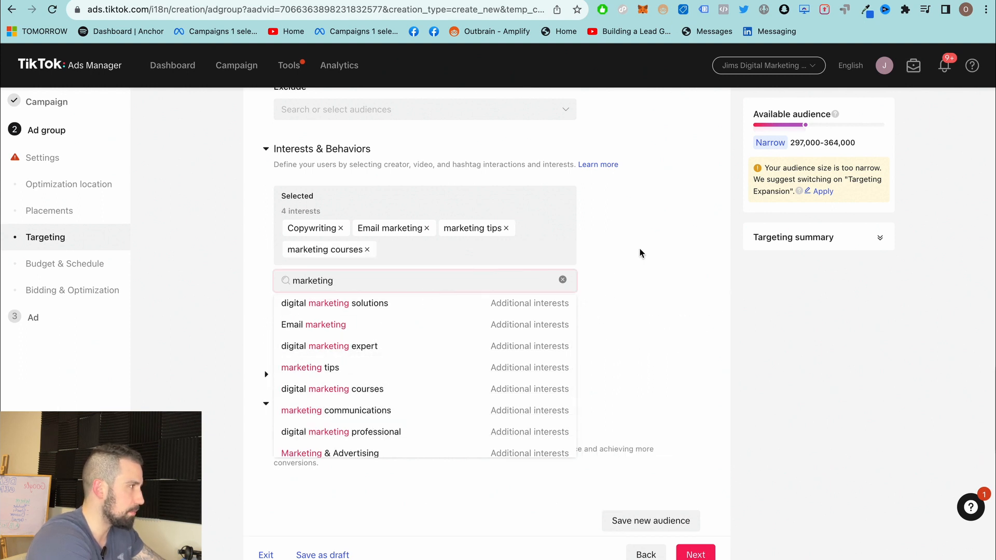
click(847, 368)
Search for "marketing" again, add the Marketing & Advertising purchase intention, and check the available audience and targeting expansion settings.
click(351, 280)
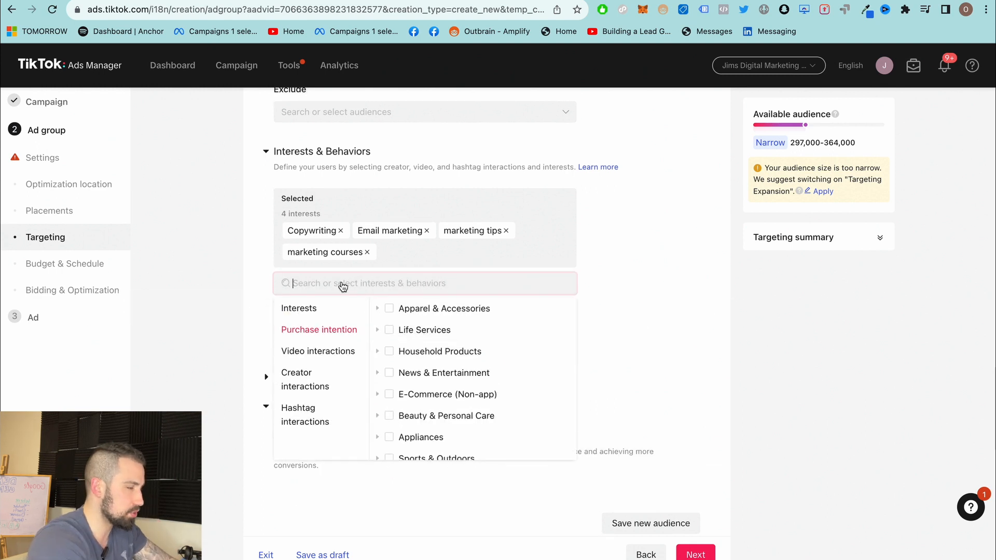
text(marketing)
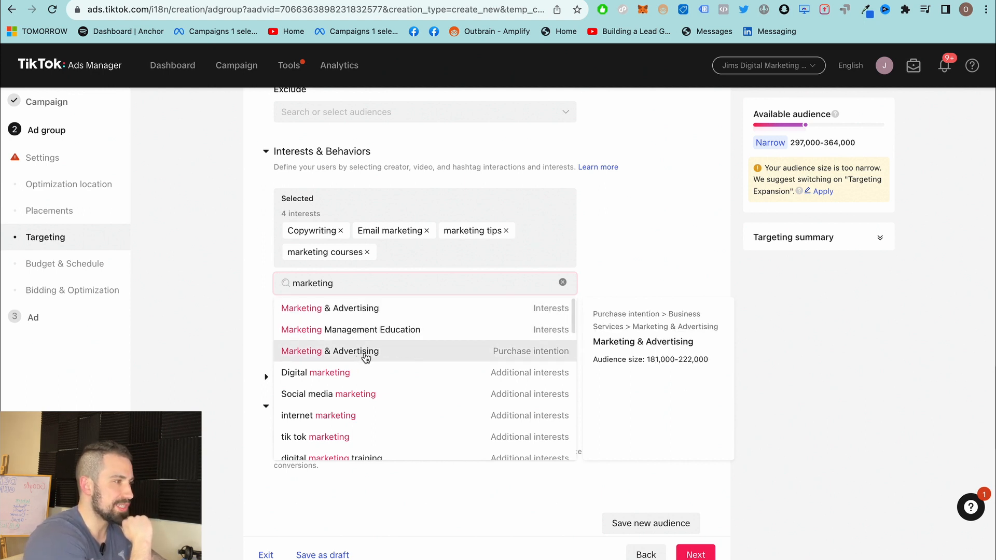
click(365, 354)
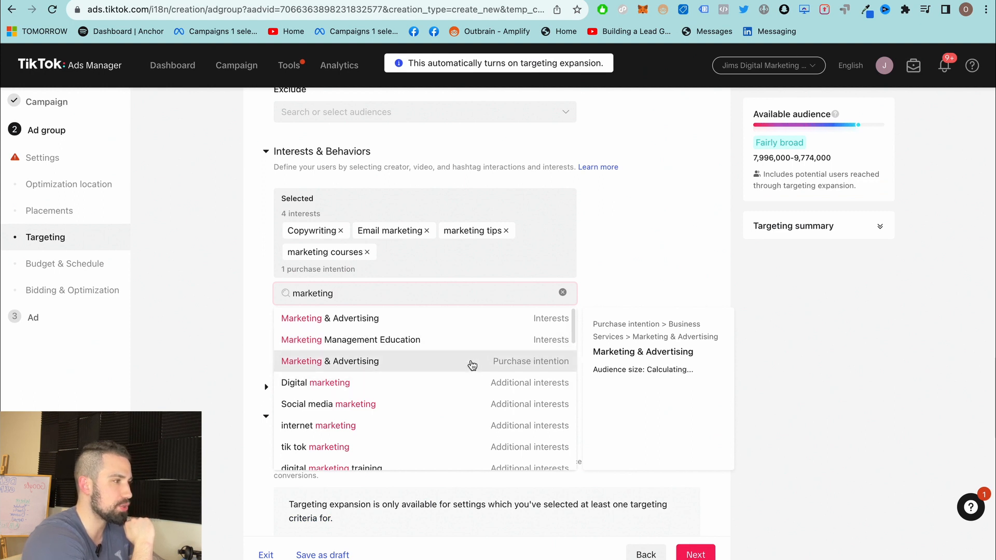
click(787, 272)
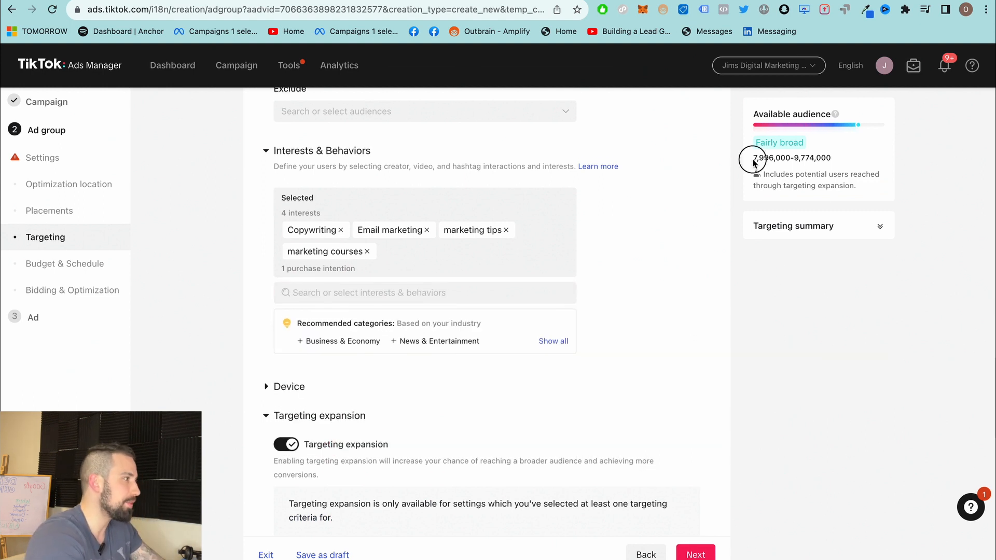
drag(753, 158, 821, 158)
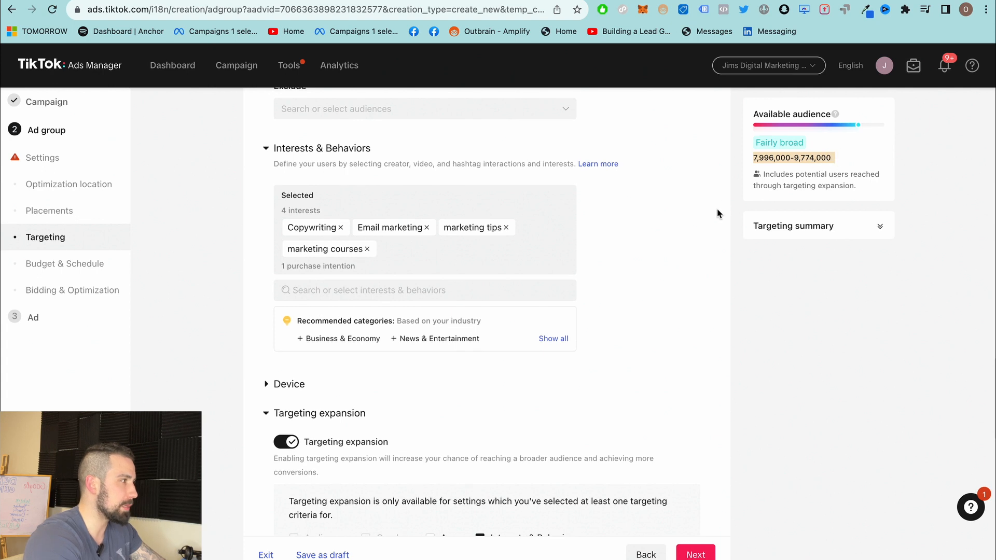
scroll(717, 213, down, 2)
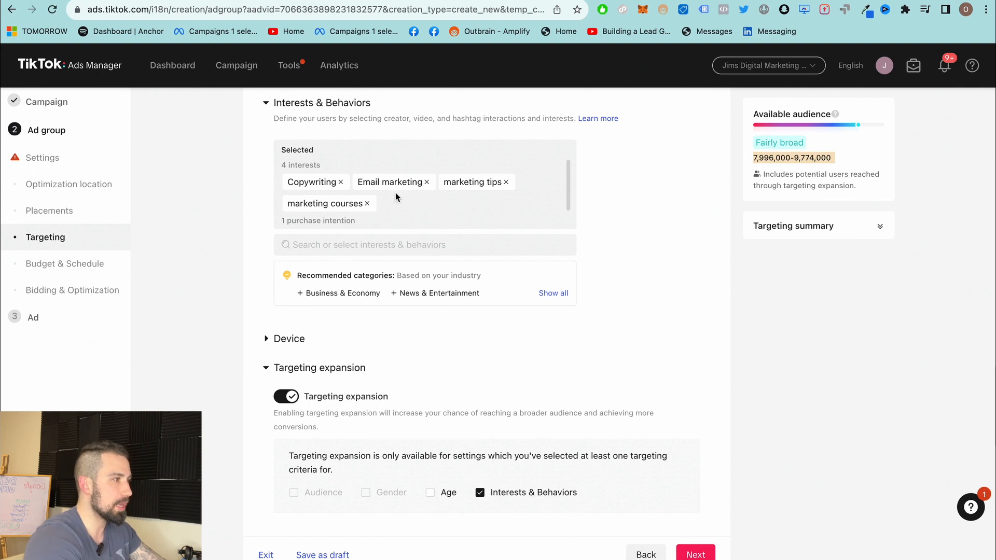
Name the ad group "Copywriting + Email Marketing + Marketing & ads".
scroll(354, 203, up, 15)
click(356, 151)
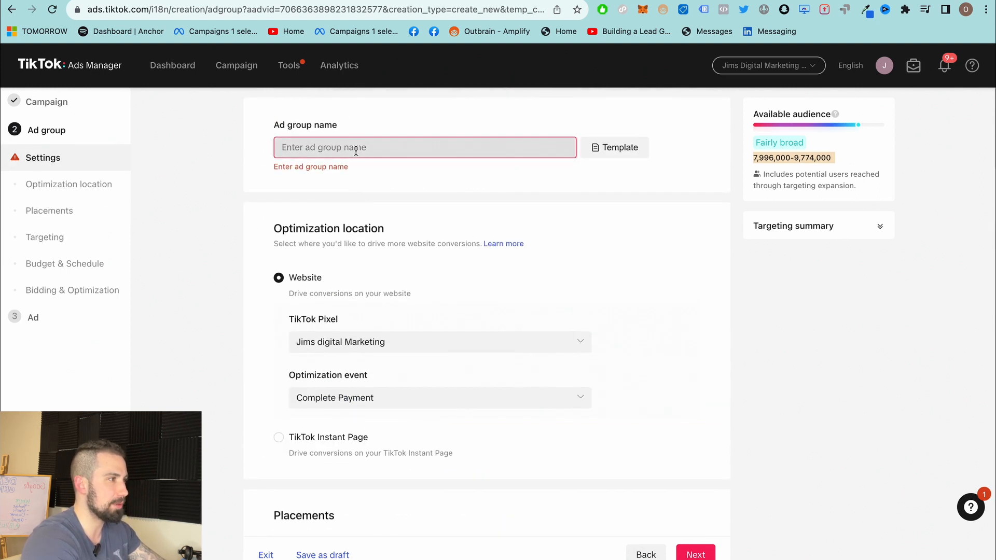
text(cO)
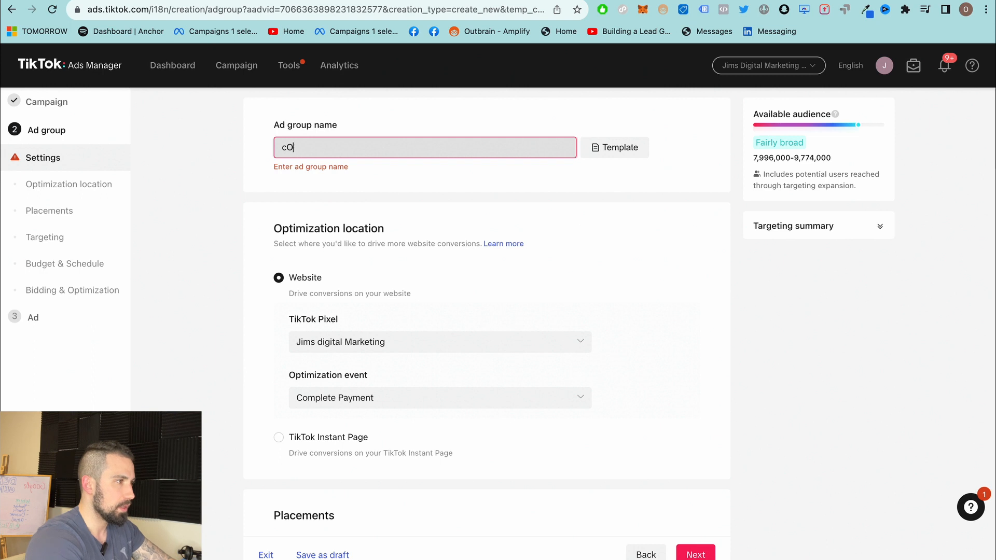
key(BackSpace)
key(BackSpace)
text(Co)
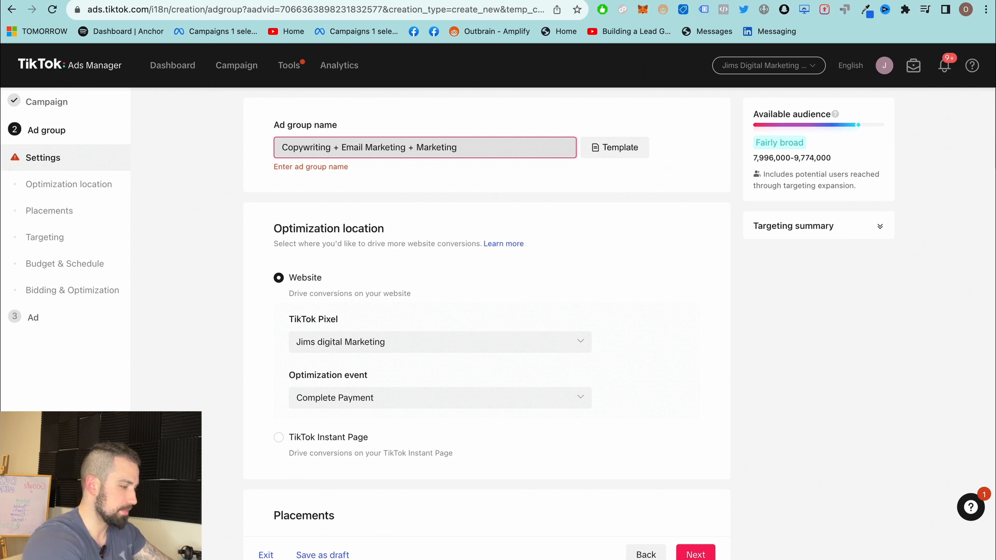
text(ads)
Check the targeted age groups and append the age range, starting with "| 18", to the ad group name.
scroll(431, 242, down, 10)
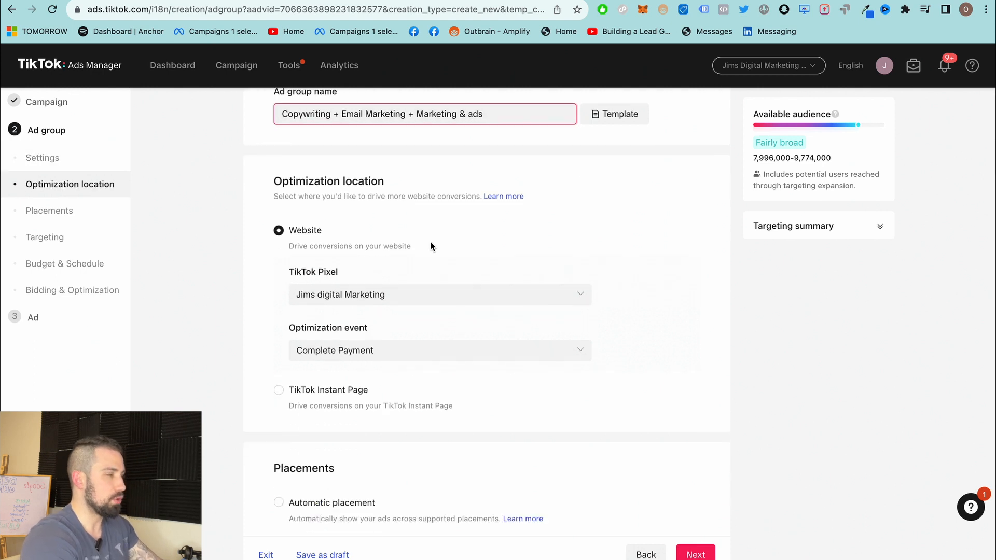
scroll(434, 248, down, 12)
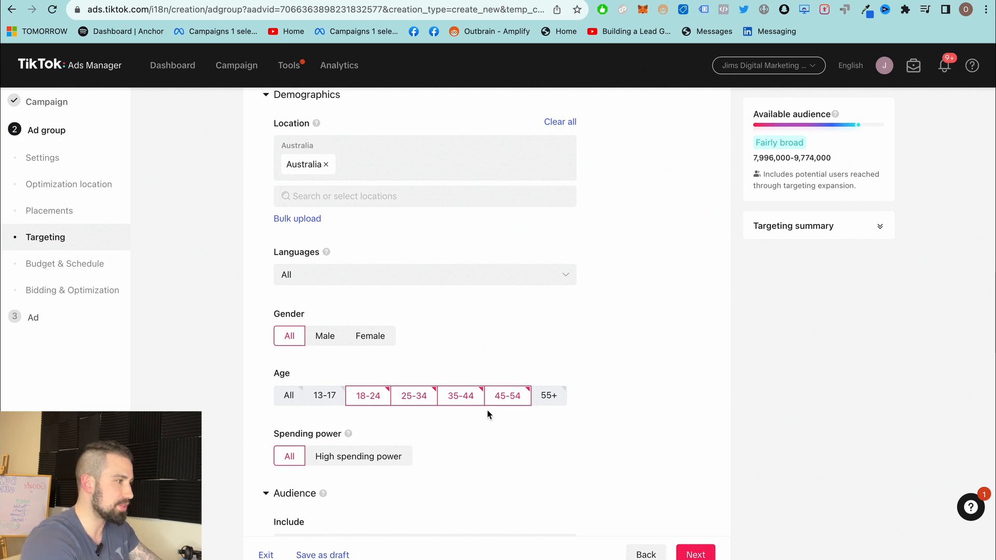
scroll(487, 410, up, 10)
scroll(450, 254, up, 10)
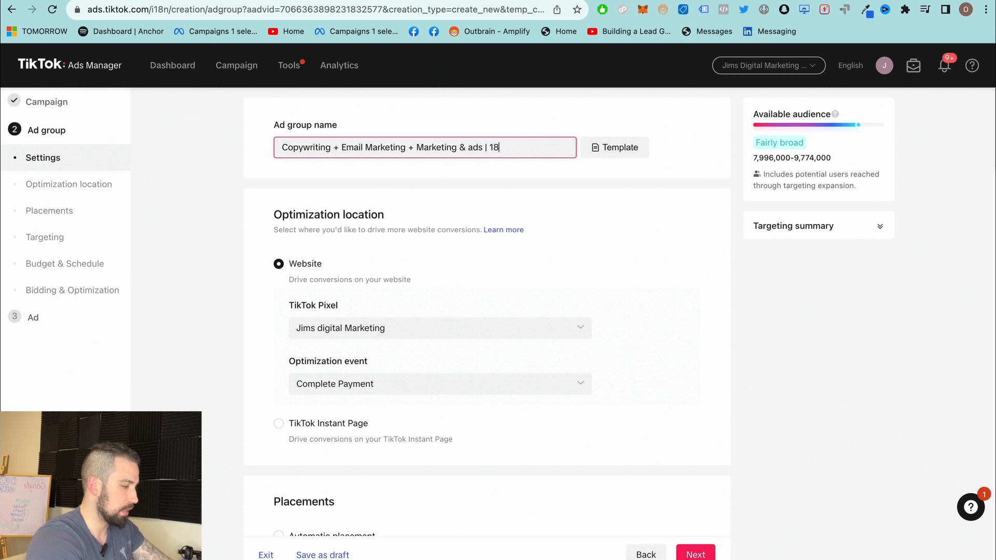
Expand the device targeting settings and look at the available OS versions, leaving the choice on All.
scroll(540, 259, down, 20)
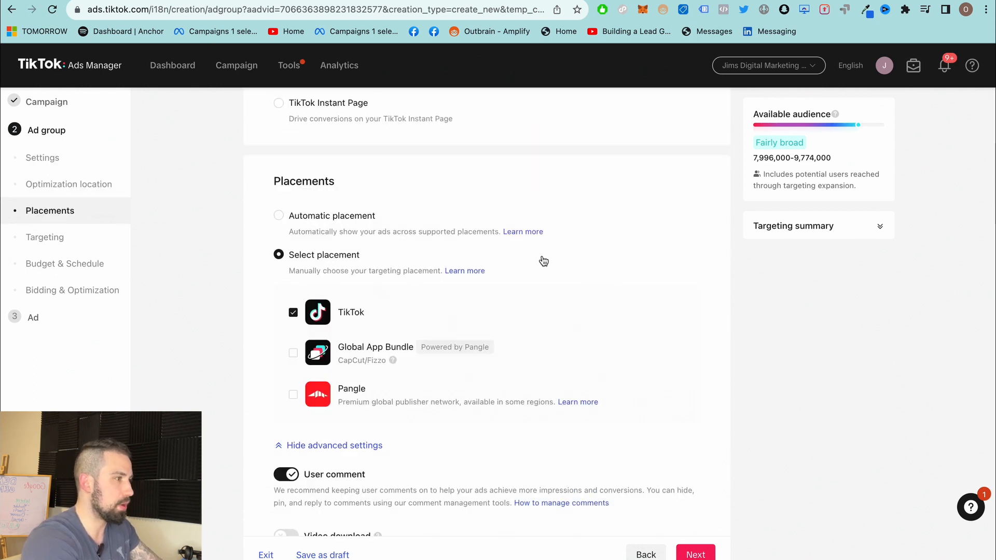
scroll(510, 300, down, 7)
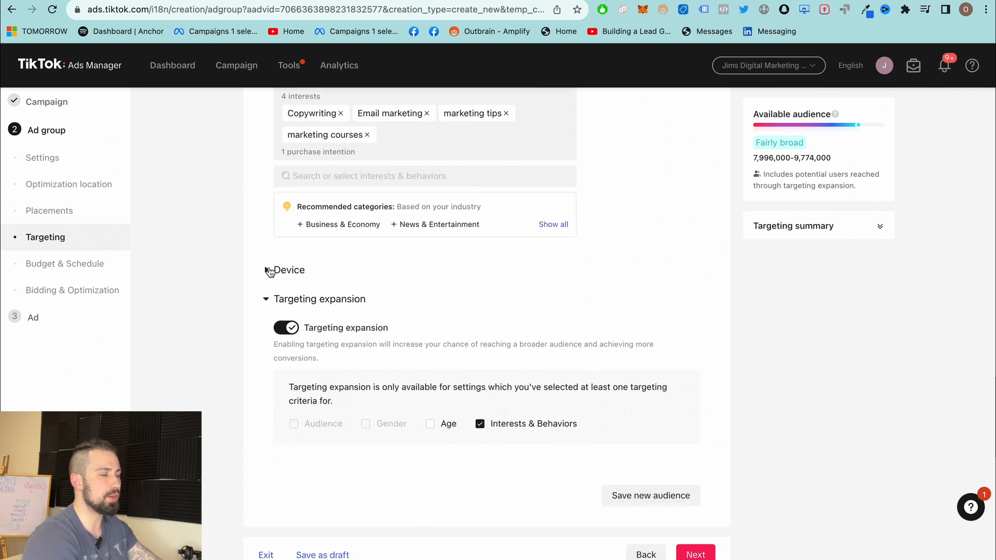
scroll(268, 268, down, 1)
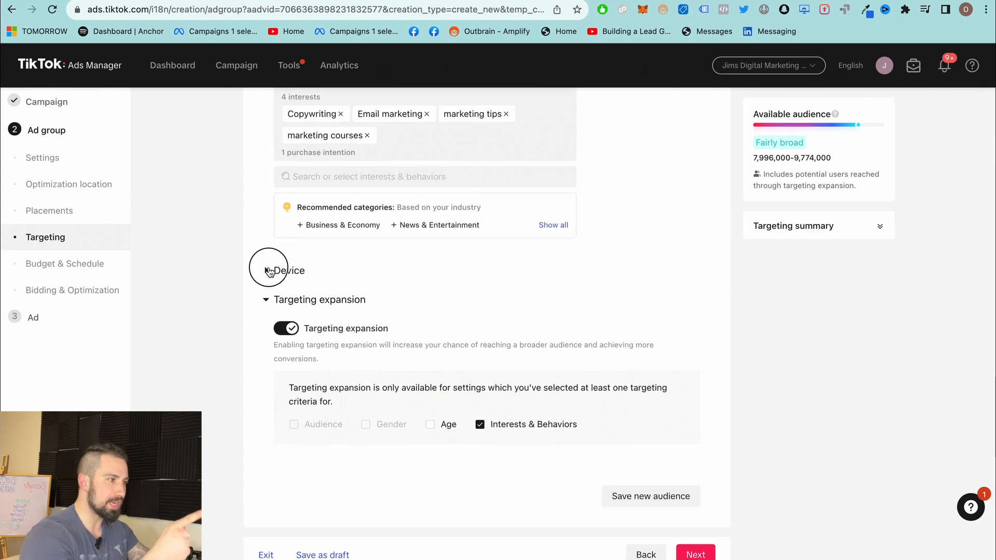
click(267, 268)
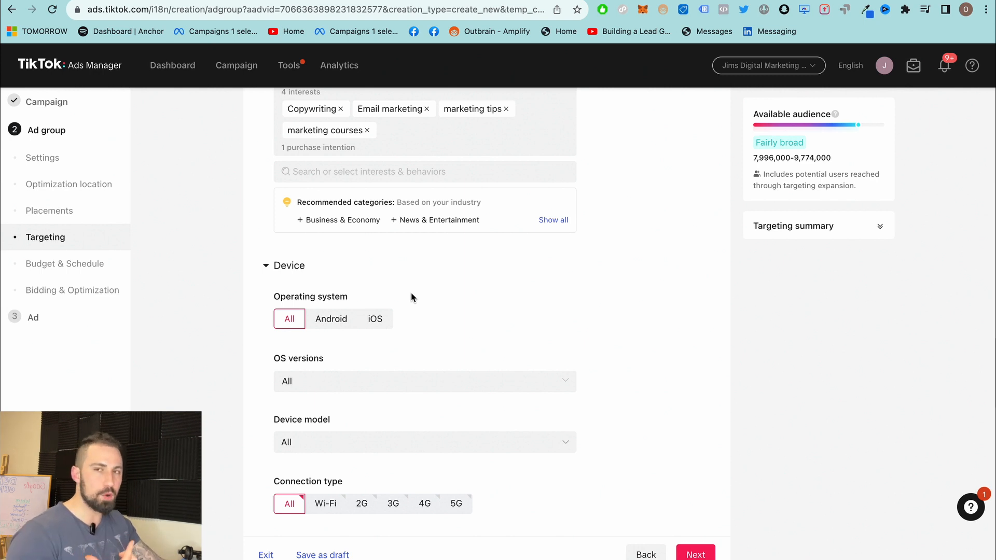
click(424, 382)
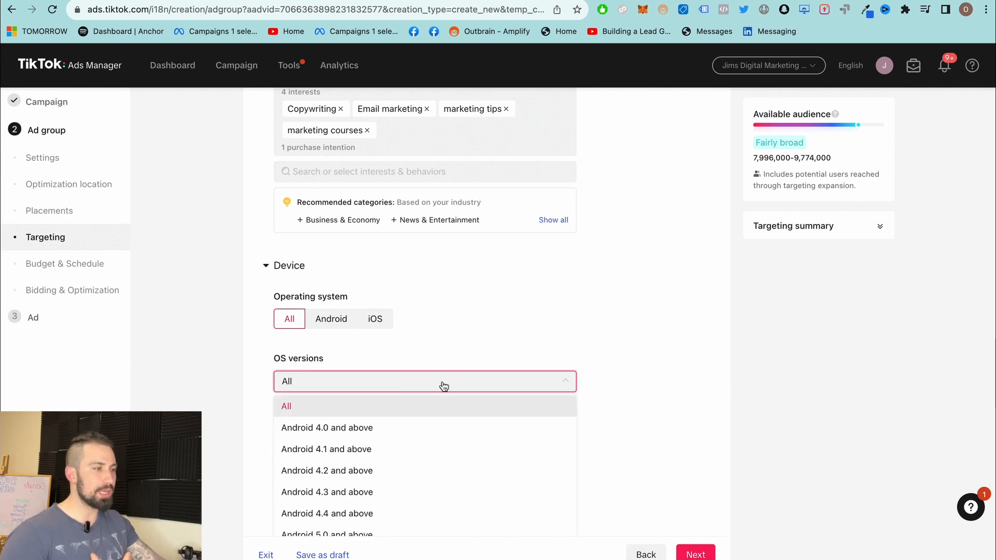
scroll(442, 388, down, 2)
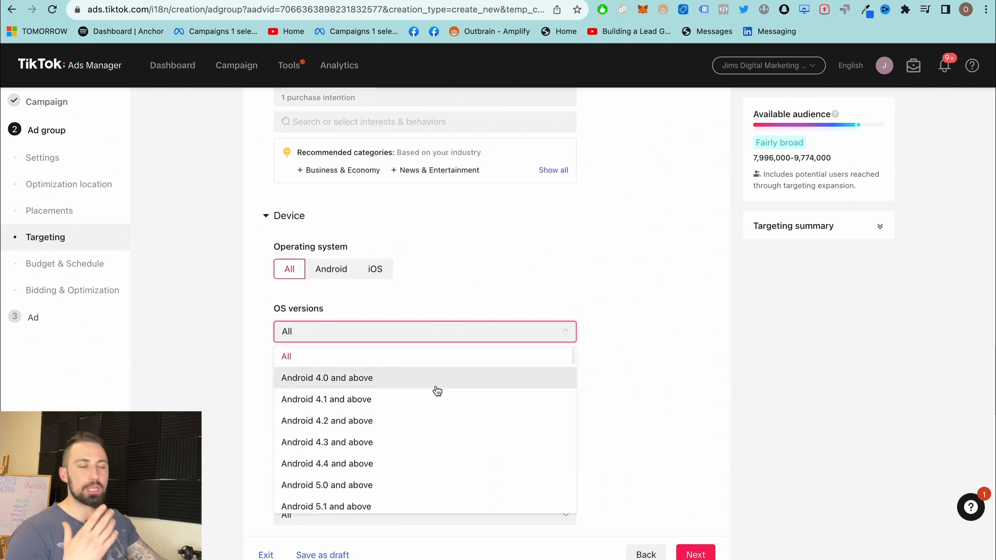
click(459, 283)
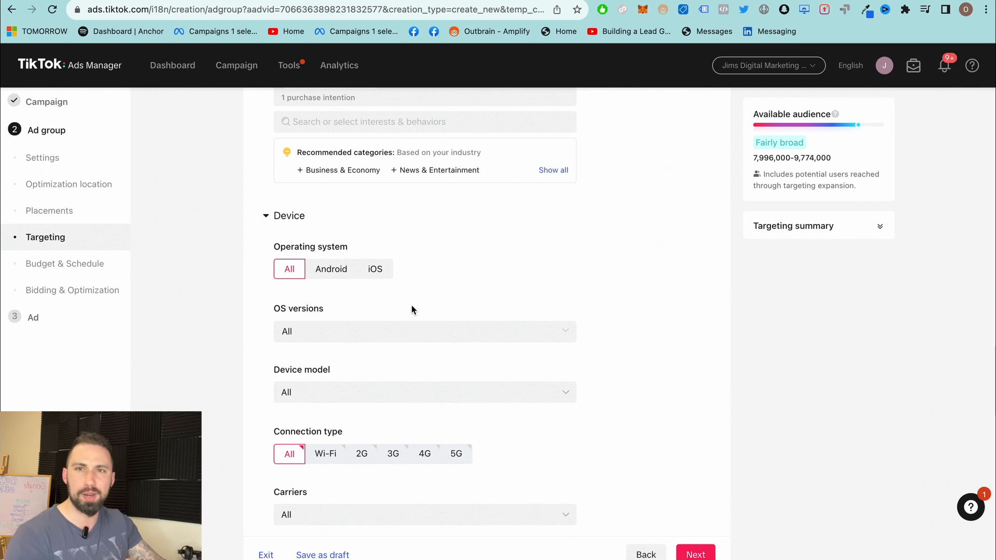
Look through the phone brands offered for device model targeting without selecting any.
scroll(412, 310, down, 1)
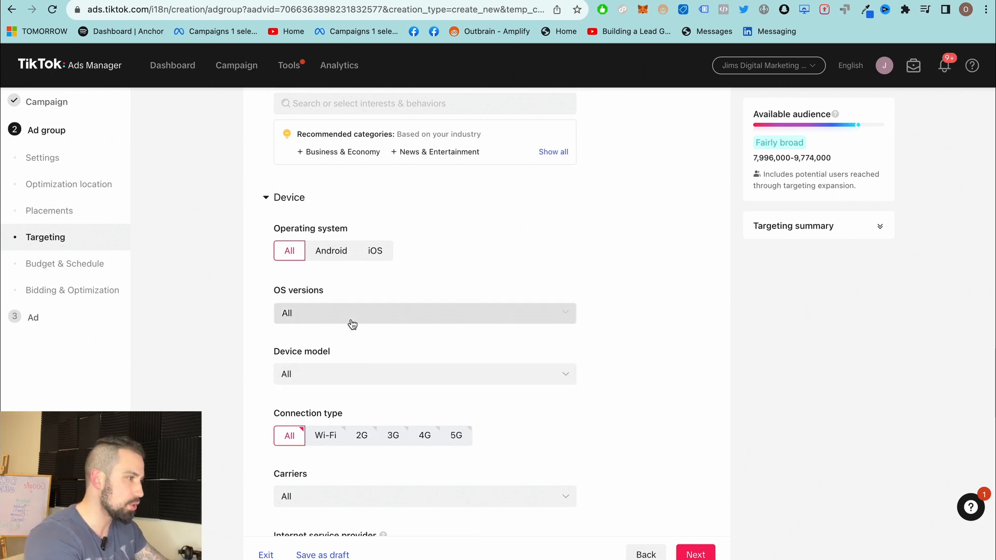
click(329, 383)
scroll(356, 401, down, 1)
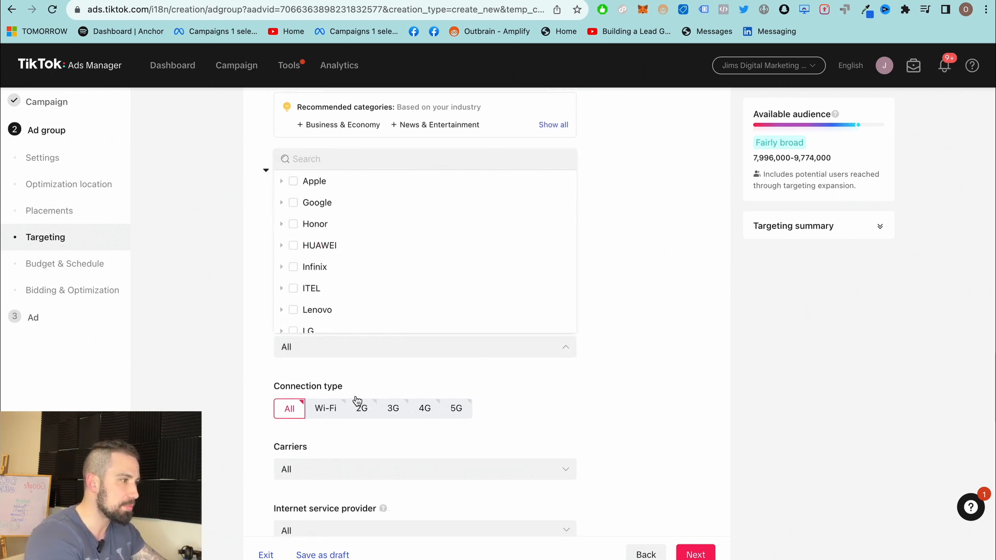
scroll(345, 278, down, 1)
scroll(346, 279, up, 1)
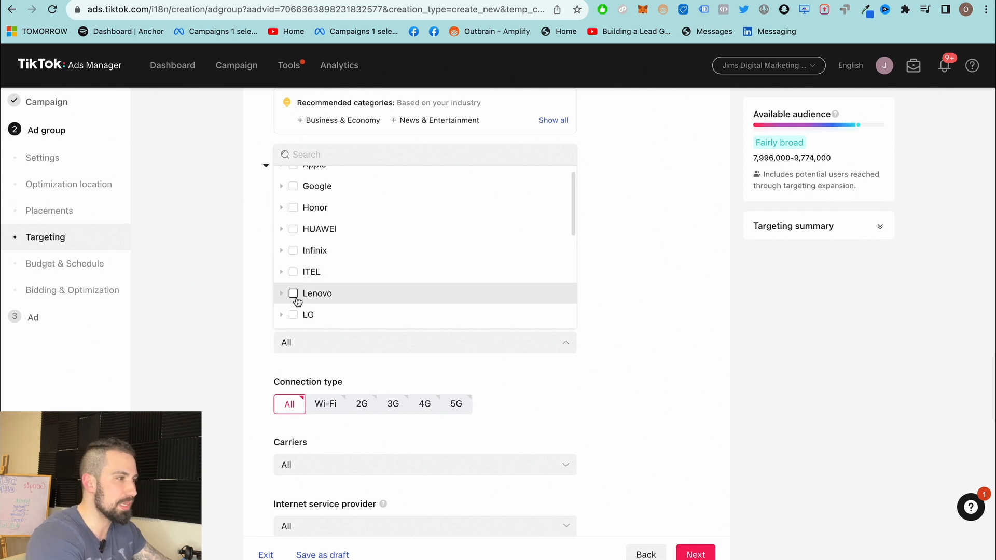
scroll(305, 239, up, 1)
scroll(304, 228, up, 3)
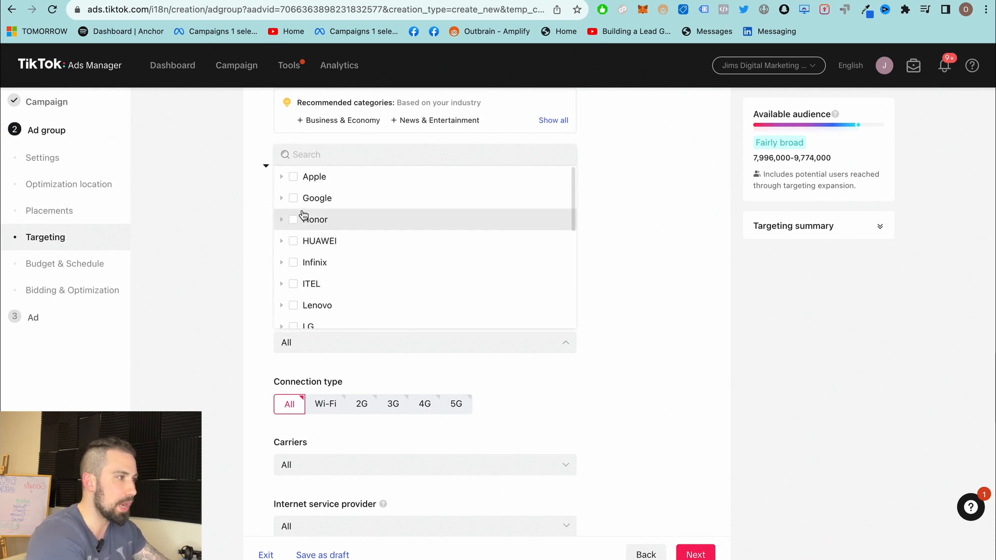
scroll(311, 228, down, 5)
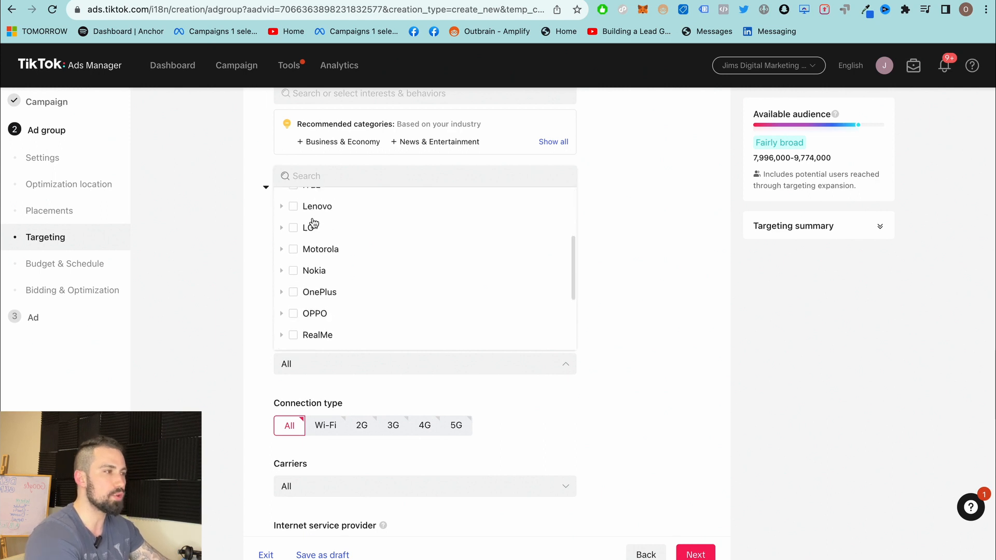
scroll(361, 237, down, 2)
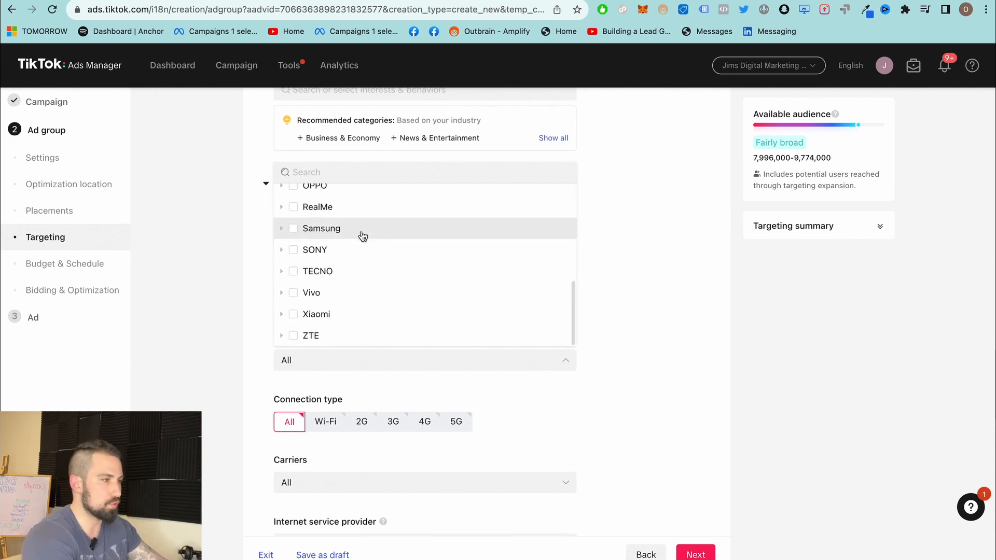
scroll(360, 238, down, 2)
scroll(379, 226, up, 2)
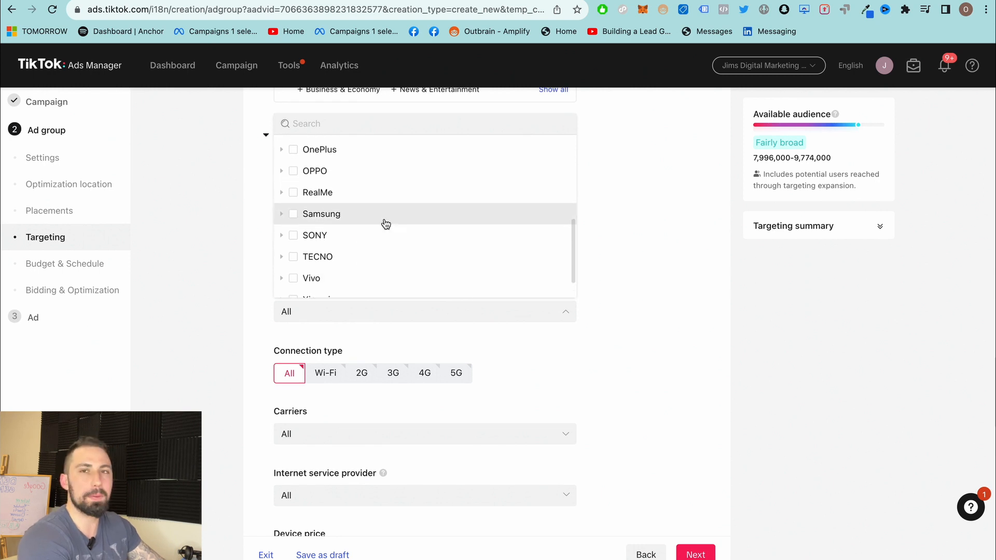
click(597, 275)
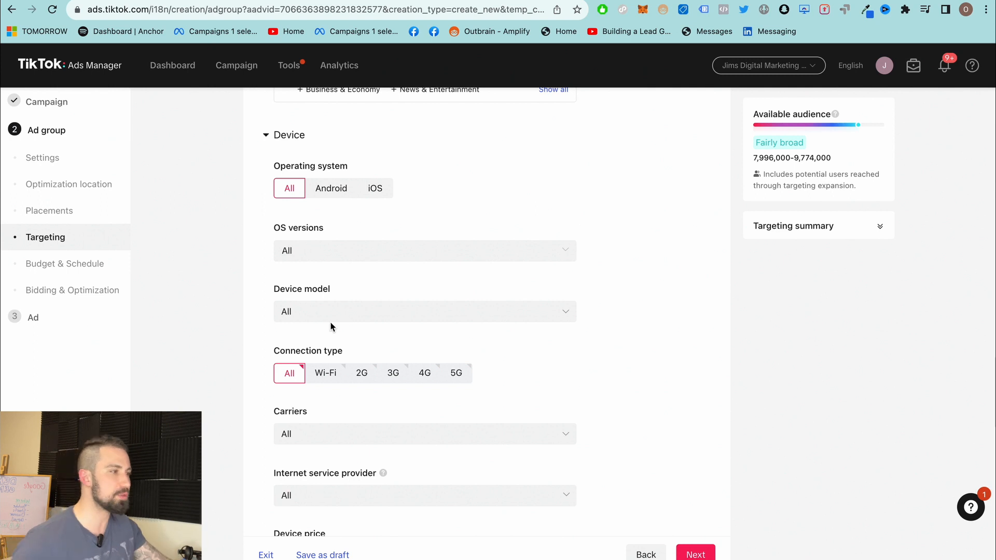
Expand the Apple brand among the device models and examine the iPhone models on offer.
click(374, 316)
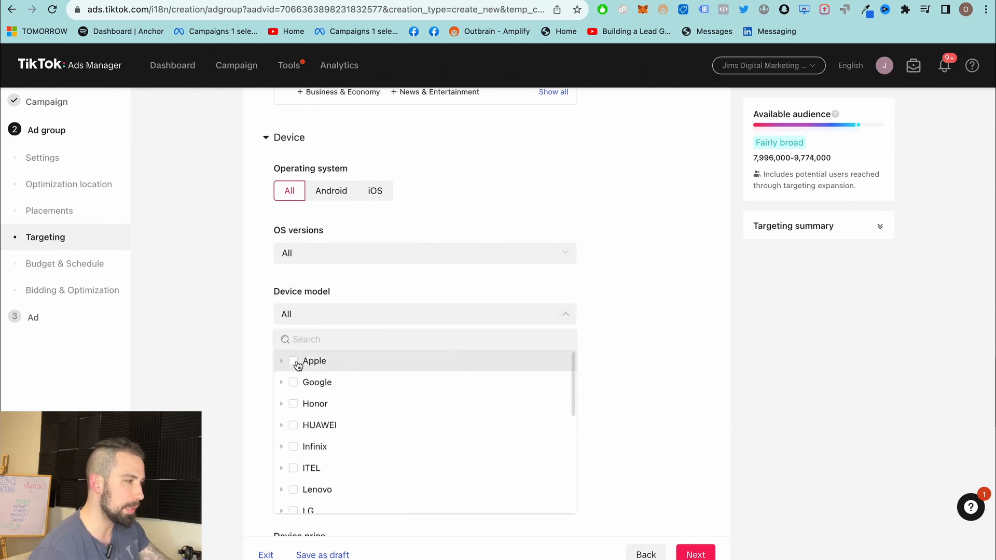
click(283, 362)
scroll(333, 409, down, 1)
scroll(334, 403, up, 1)
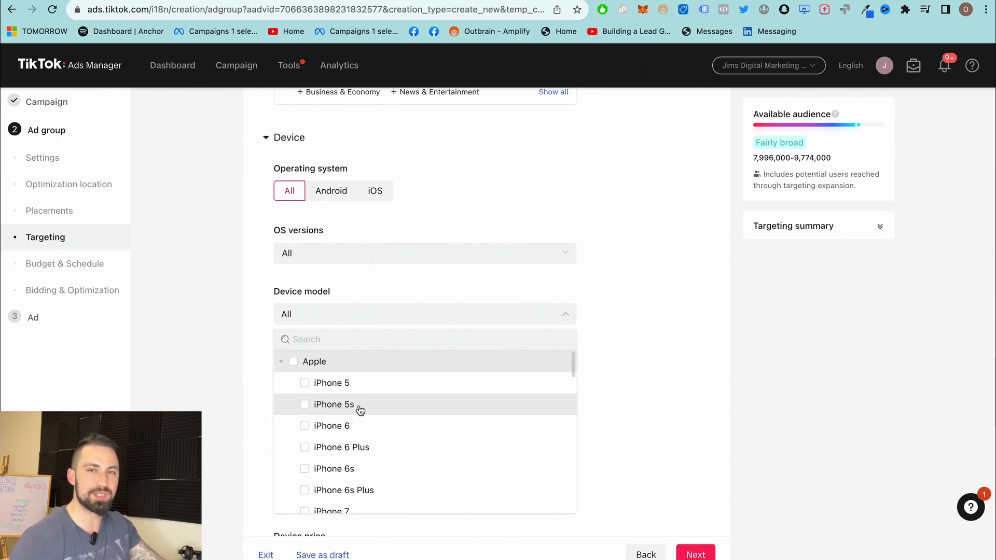
scroll(358, 410, down, 3)
scroll(358, 421, down, 10)
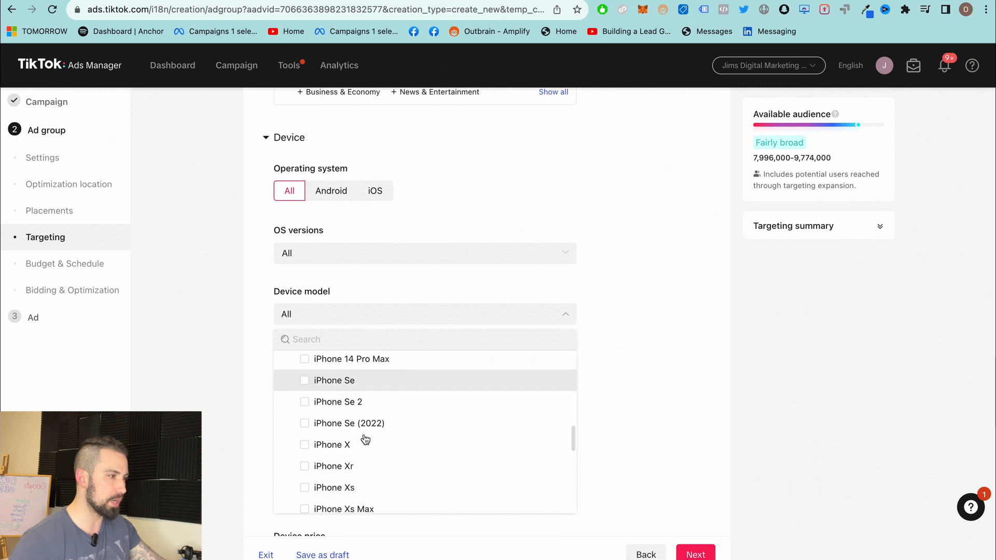
scroll(363, 438, down, 3)
scroll(363, 438, up, 4)
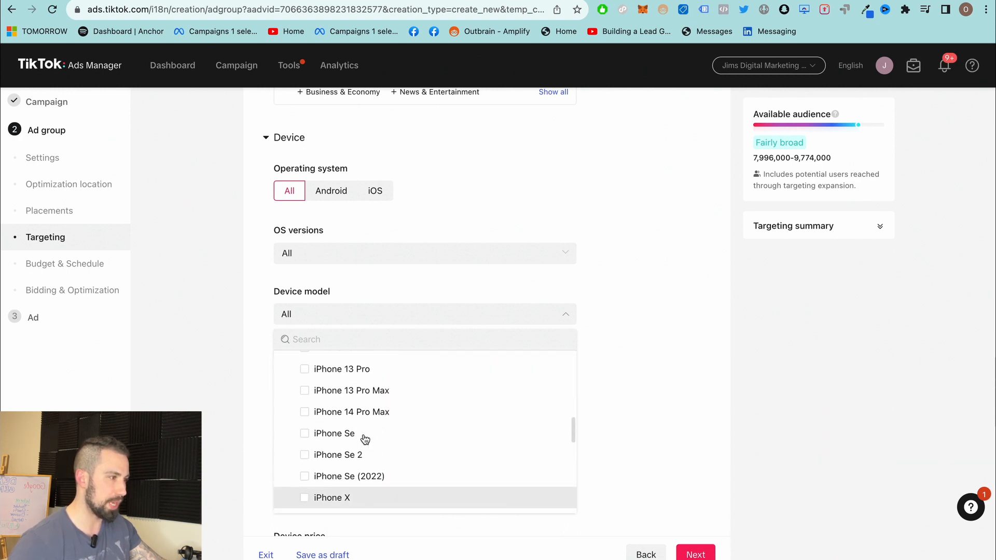
scroll(361, 441, down, 2)
scroll(363, 483, up, 2)
scroll(365, 490, down, 1)
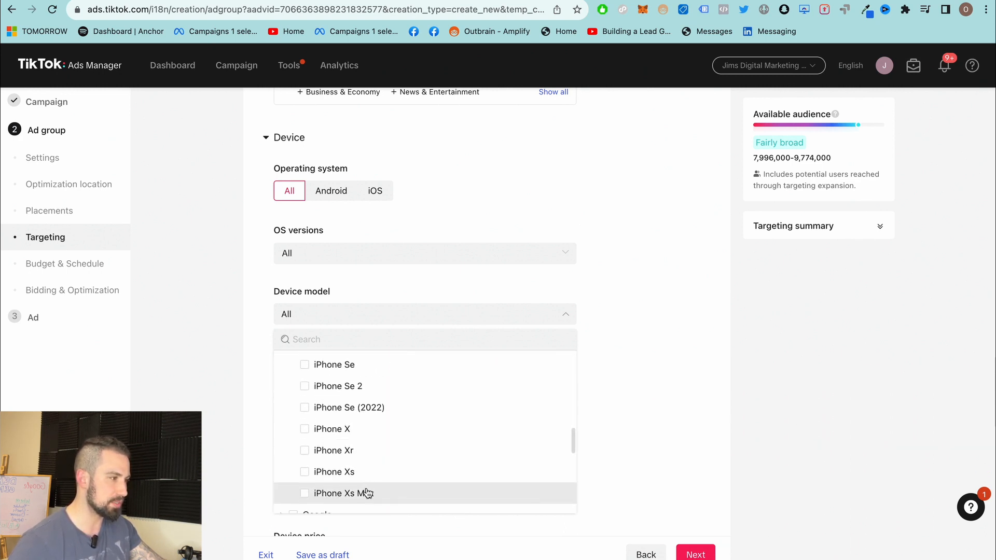
Add iPhone Xs Max, Xs, Xr, X, Se 2 and Se (2022) to the targeted device models.
click(360, 492)
click(357, 473)
click(358, 451)
click(359, 430)
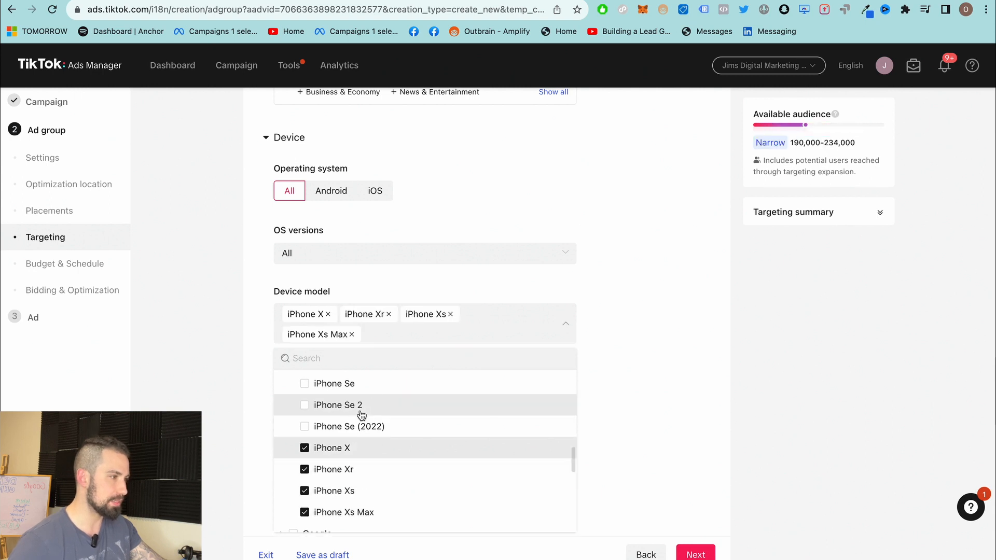
click(362, 404)
click(363, 427)
Add iPhone 14 Pro Max, 13 Pro Max, 13 Pro, 13 and 13 Mini to the targeted device models.
scroll(363, 425, up, 2)
click(382, 410)
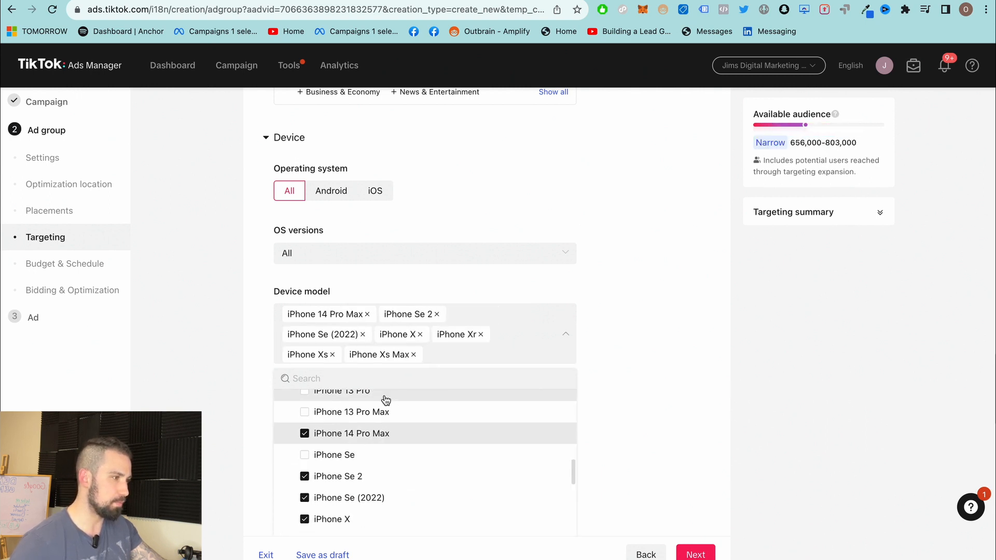
click(385, 397)
click(386, 422)
scroll(387, 422, up, 2)
click(388, 414)
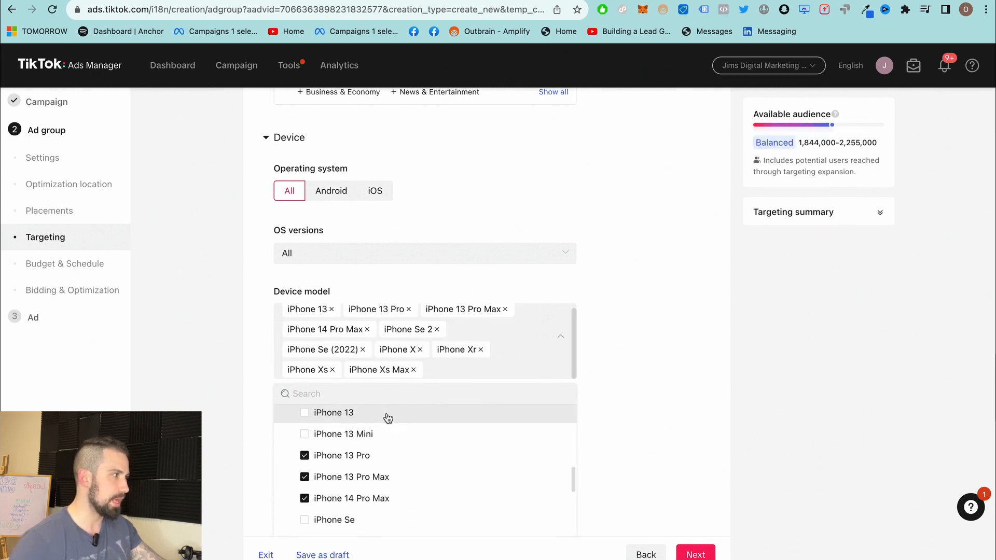
click(376, 435)
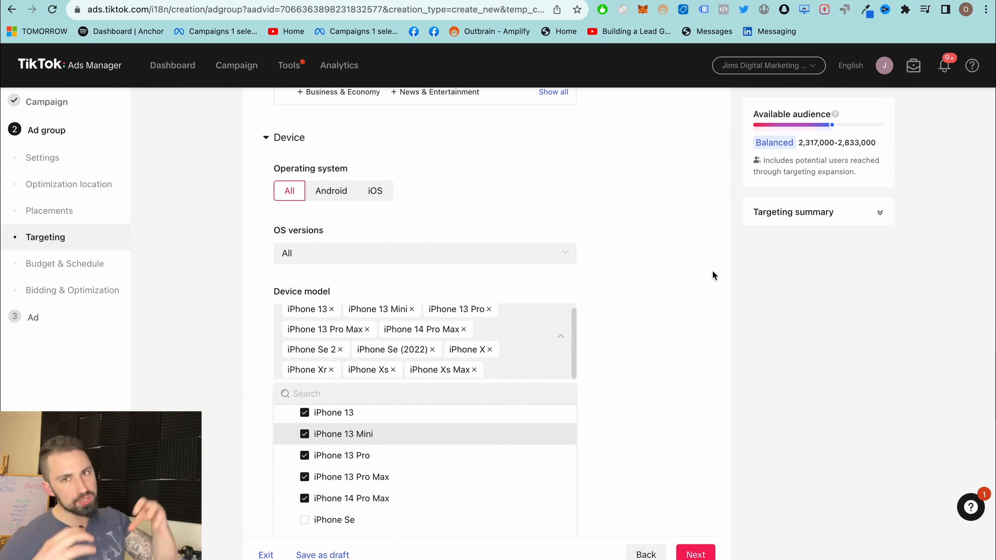
Clear the selected iPhone models and return the device model targeting to All.
click(561, 337)
scroll(525, 360, down, 2)
click(527, 348)
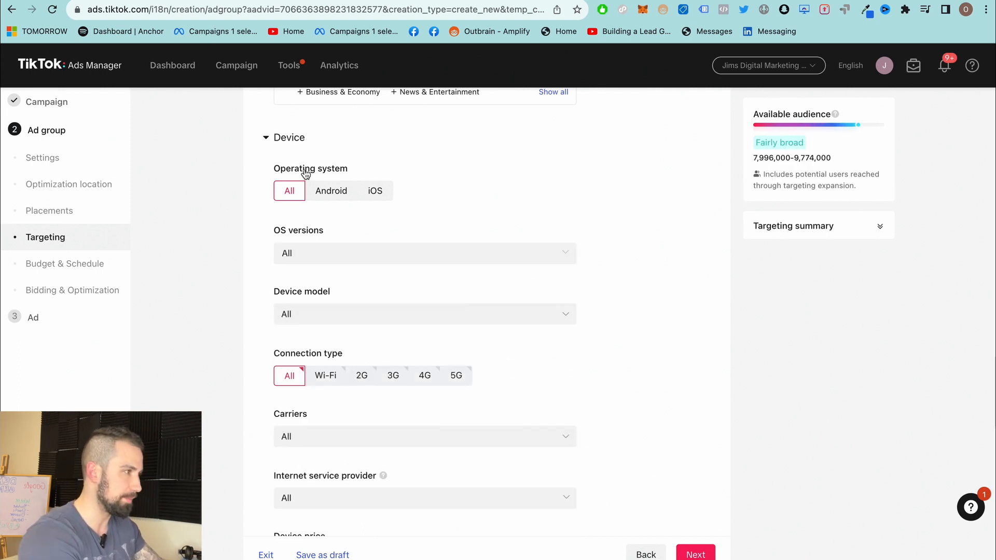
Try limiting the connection type to 5G and 4G, and reset it to All.
scroll(426, 300, down, 3)
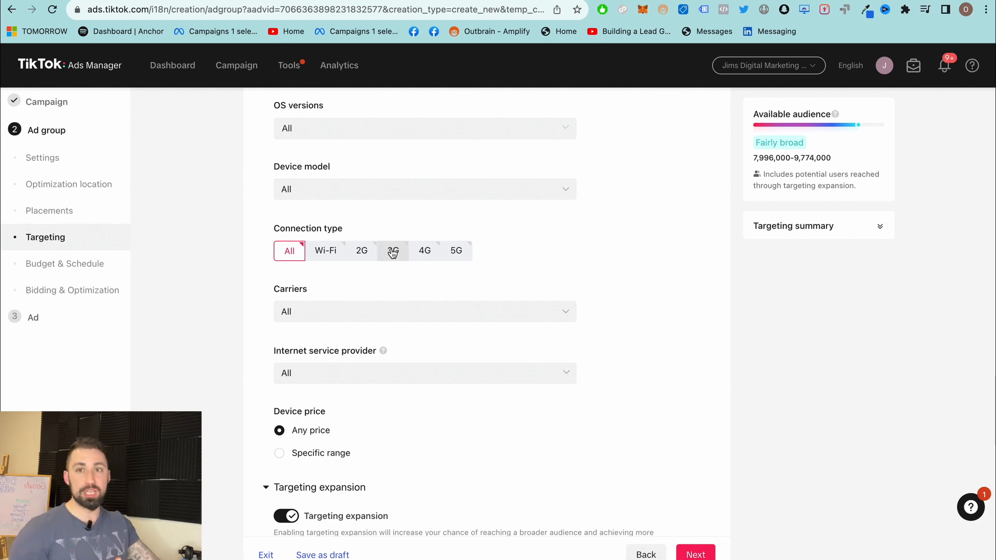
click(461, 253)
click(430, 255)
click(291, 253)
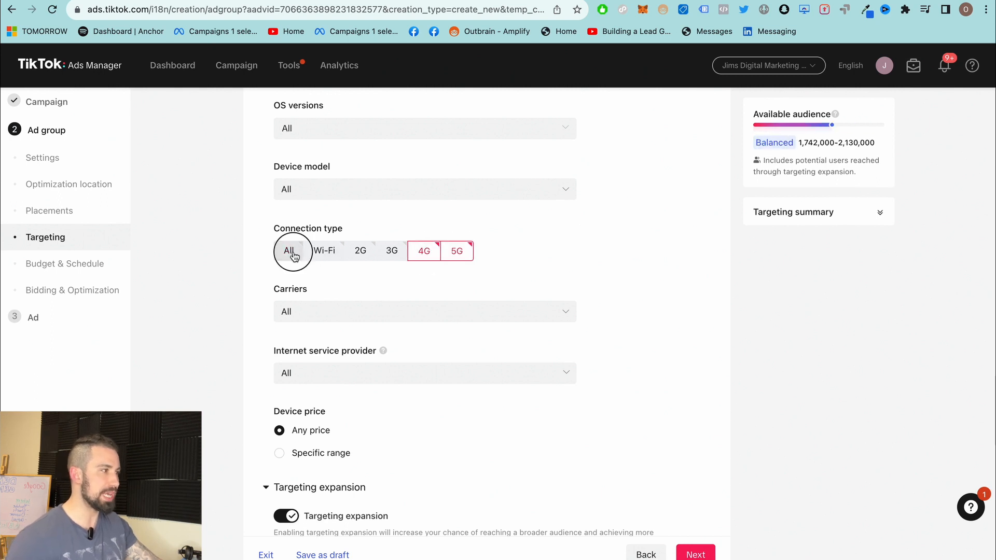
Set the targeted connection types to 5G, 4G and Wi-Fi.
click(456, 257)
click(423, 256)
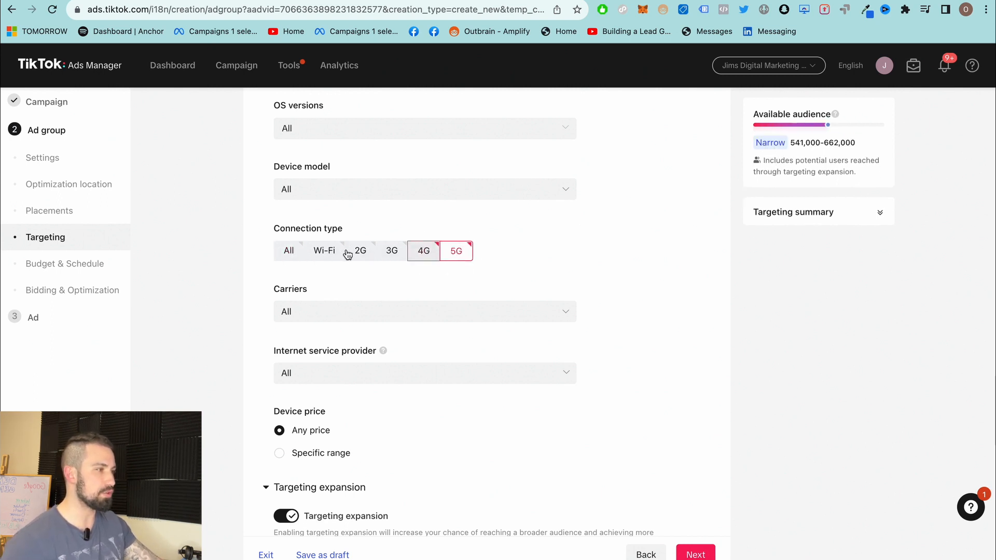
click(325, 254)
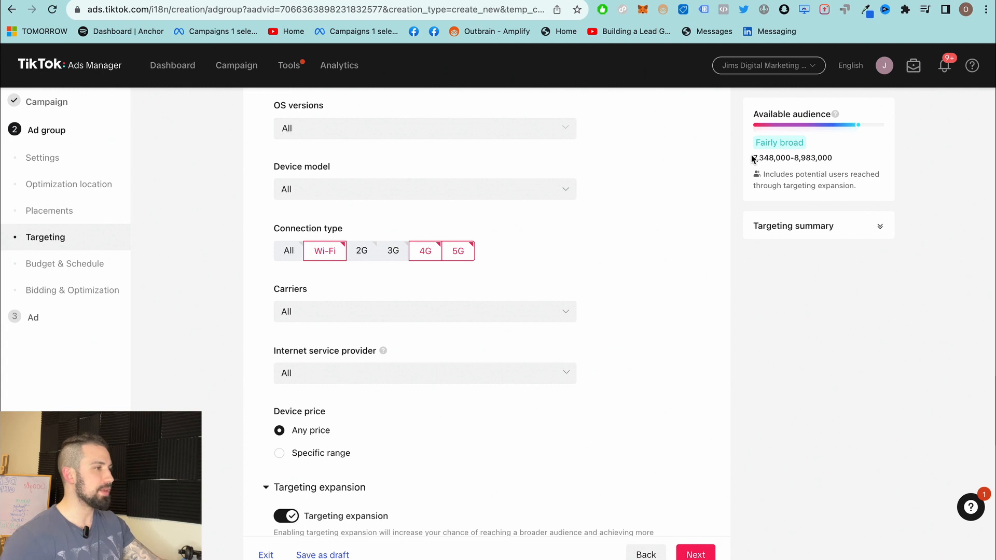
Remove Wi-Fi from the targeted connection types, keeping 4G and 5G, and check the available audience estimate.
click(324, 252)
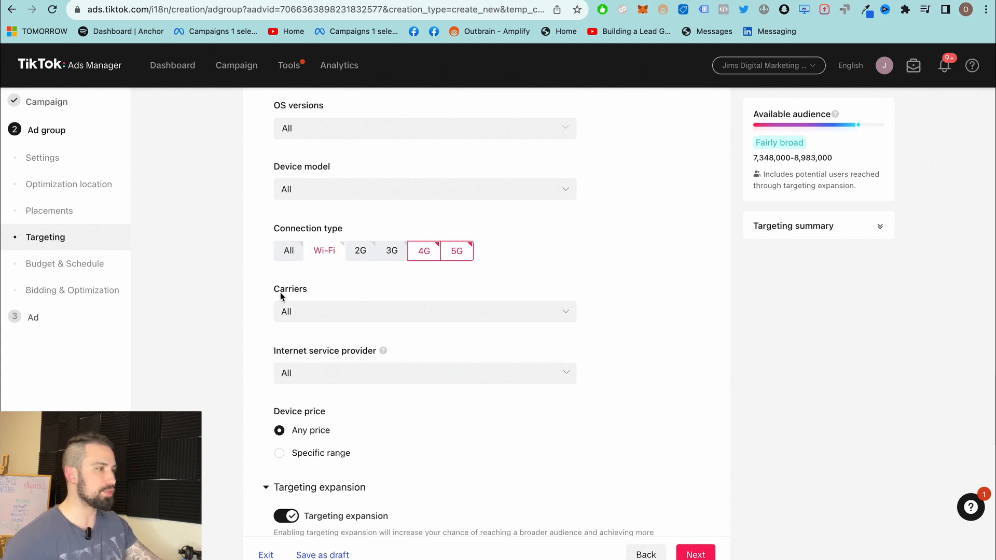
drag(794, 144, 876, 144)
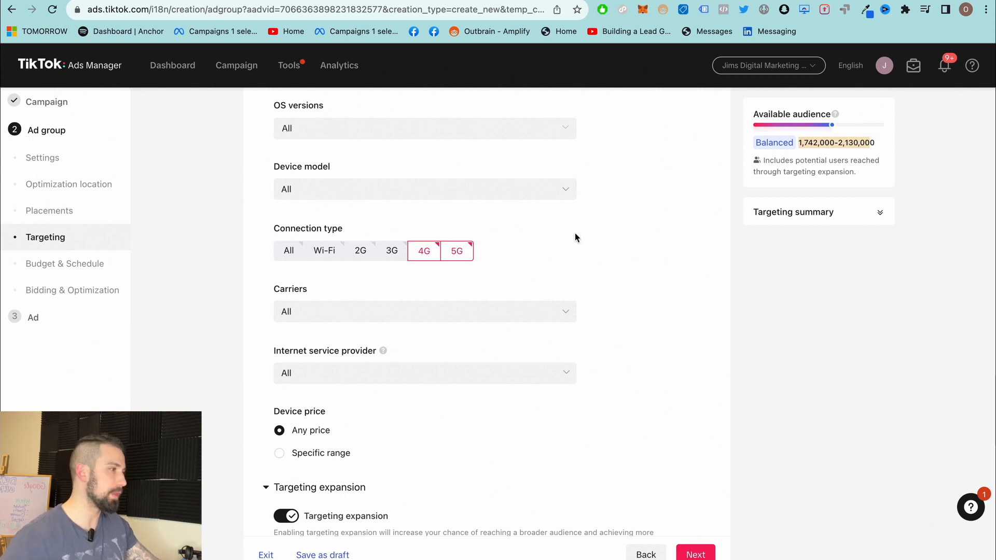
Look through the available carrier and internet service provider options without selecting any.
scroll(575, 238, down, 3)
click(477, 248)
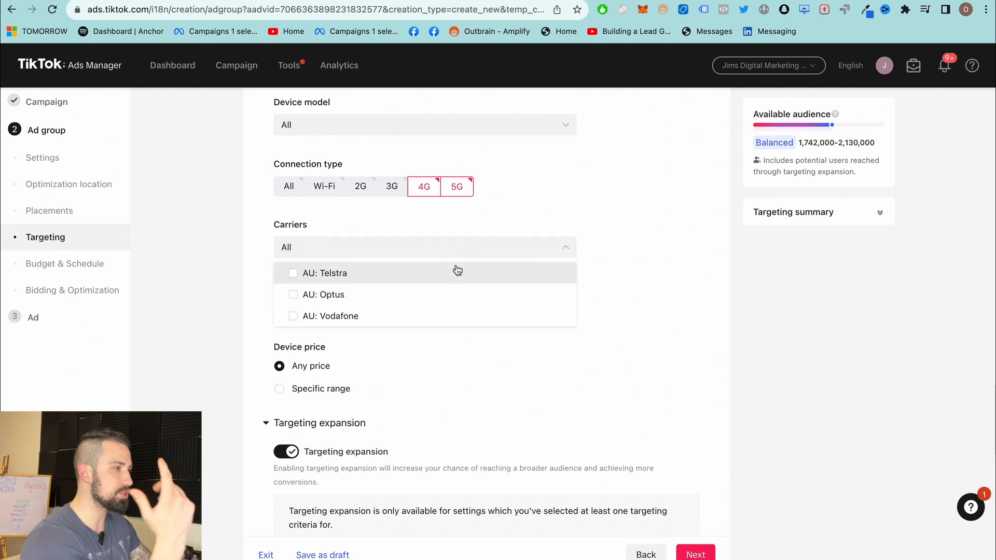
scroll(454, 275, down, 2)
click(644, 201)
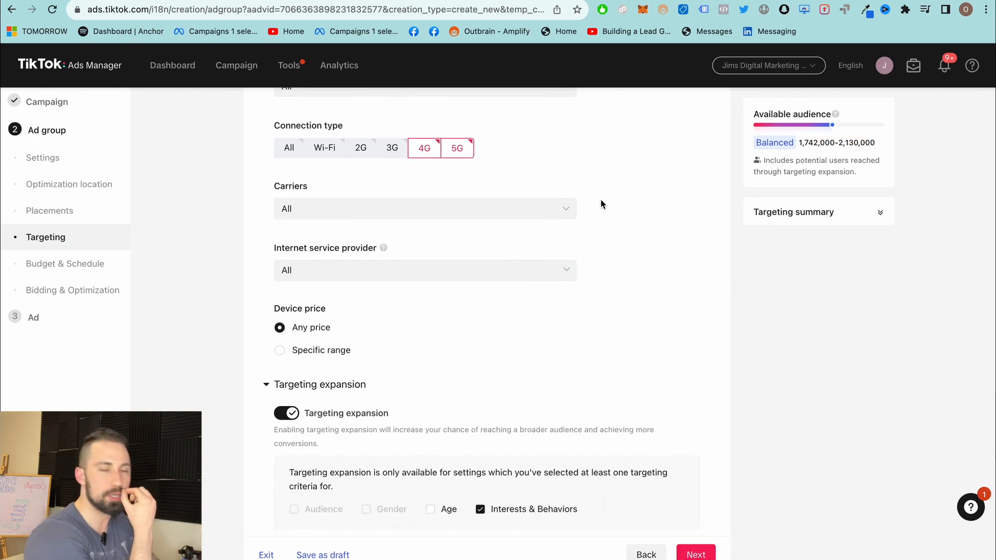
click(438, 262)
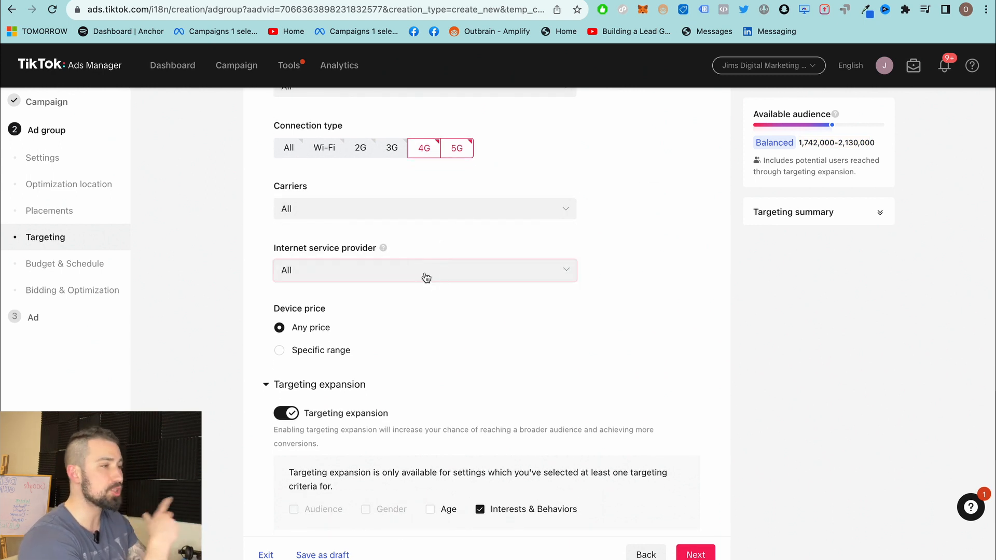
scroll(667, 268, down, 1)
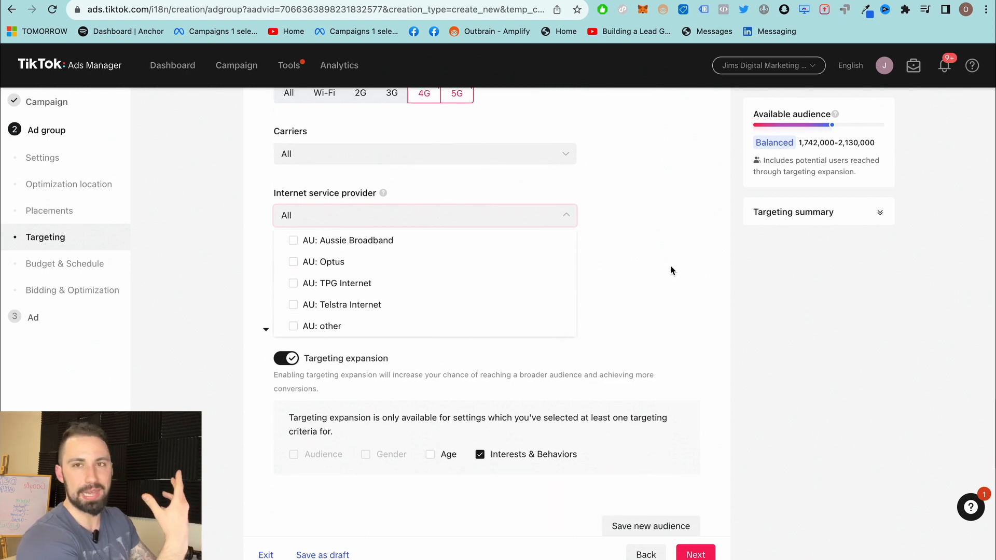
click(671, 265)
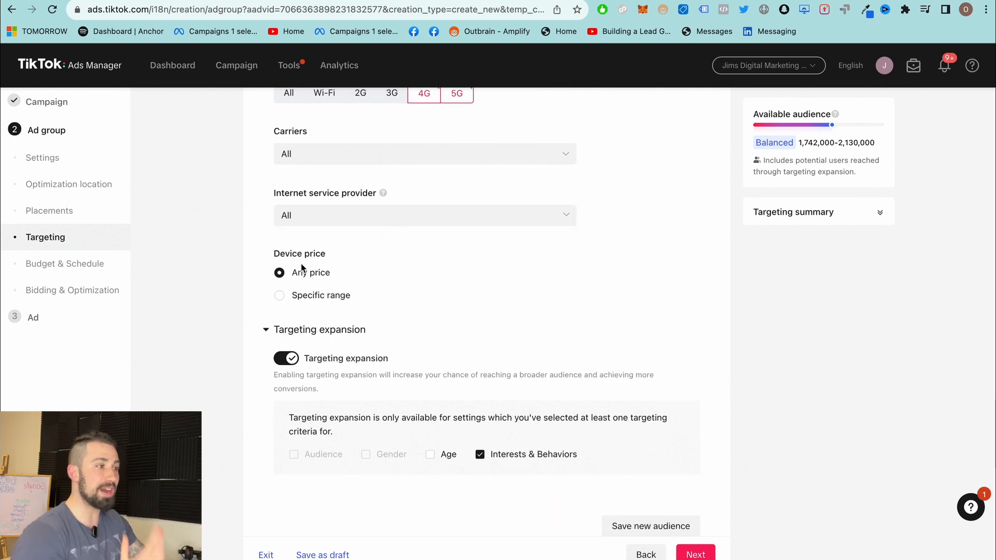
Try limiting the device price to a specific range with a minimum of 900 USD.
scroll(310, 275, down, 1)
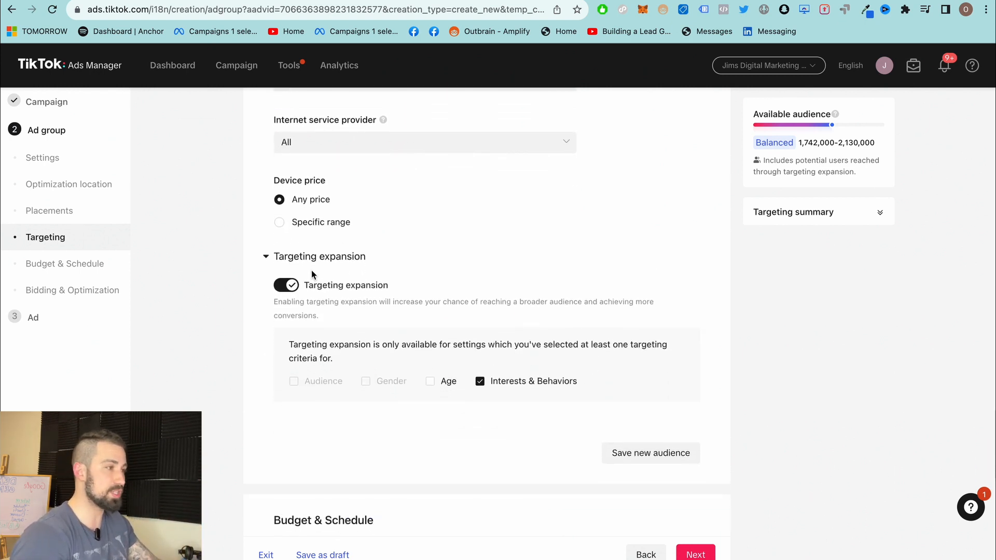
click(280, 247)
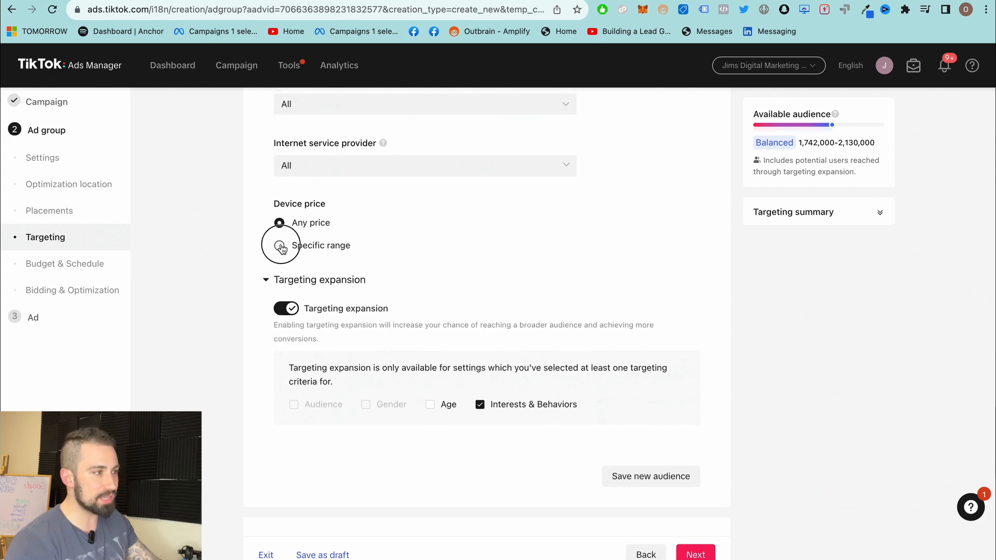
click(351, 276)
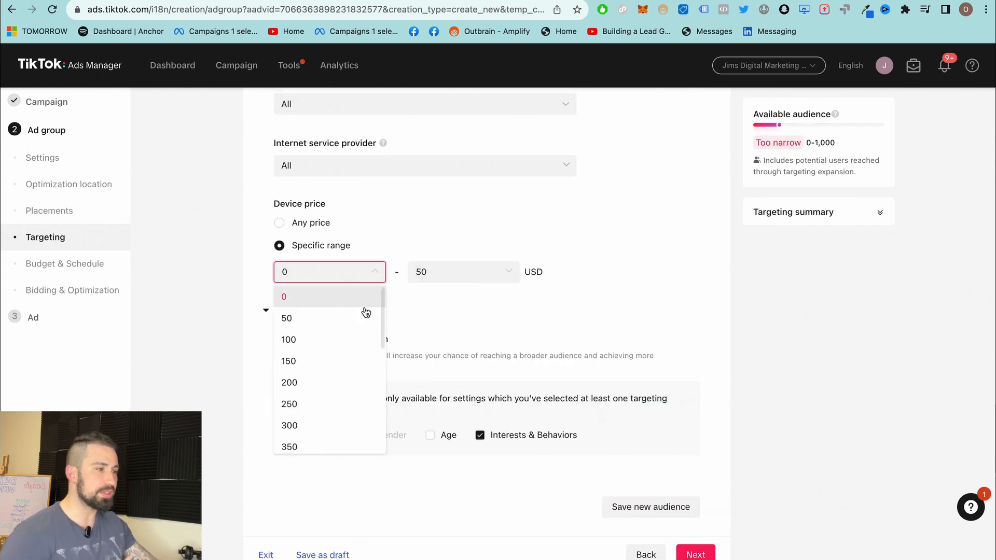
scroll(359, 343, down, 1)
scroll(358, 345, down, 5)
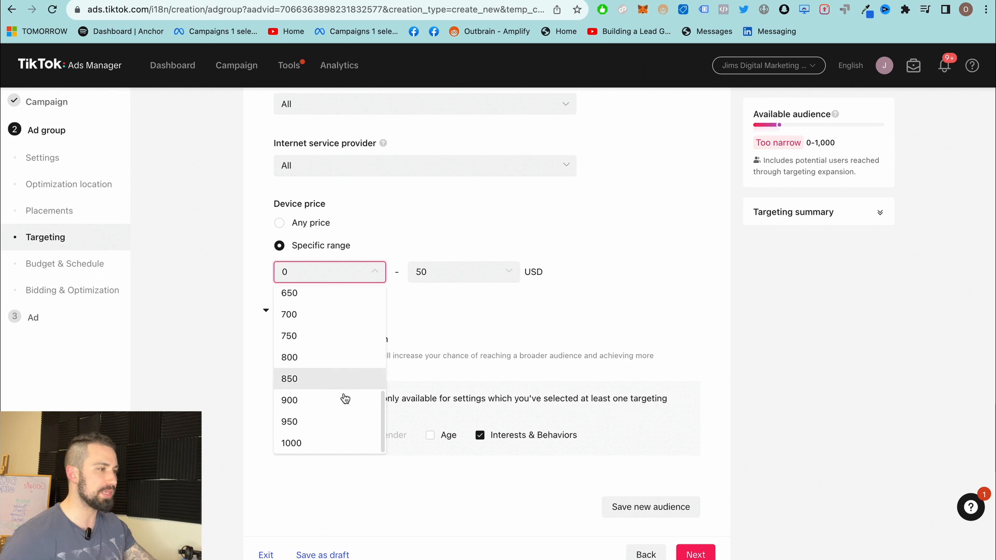
click(333, 450)
click(464, 270)
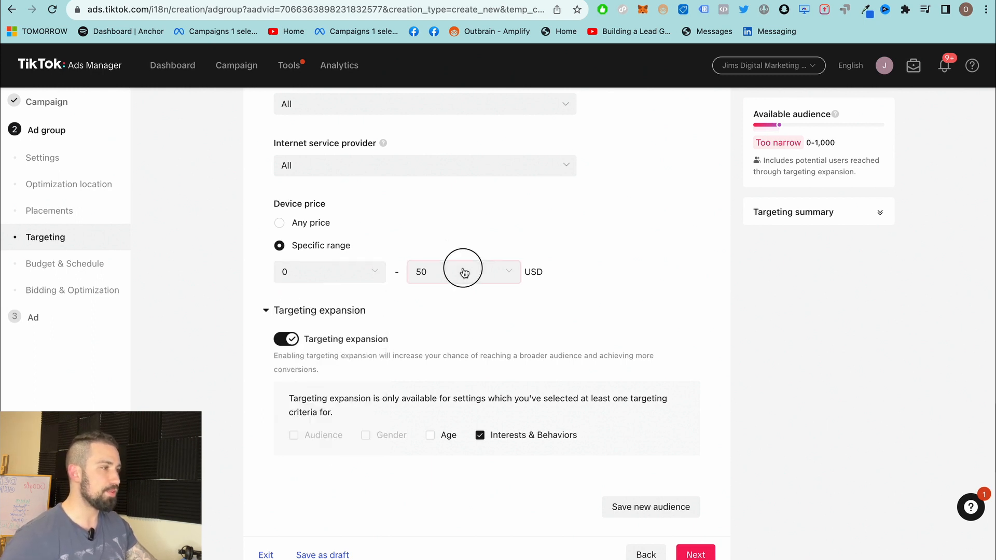
click(384, 264)
scroll(332, 405, down, 5)
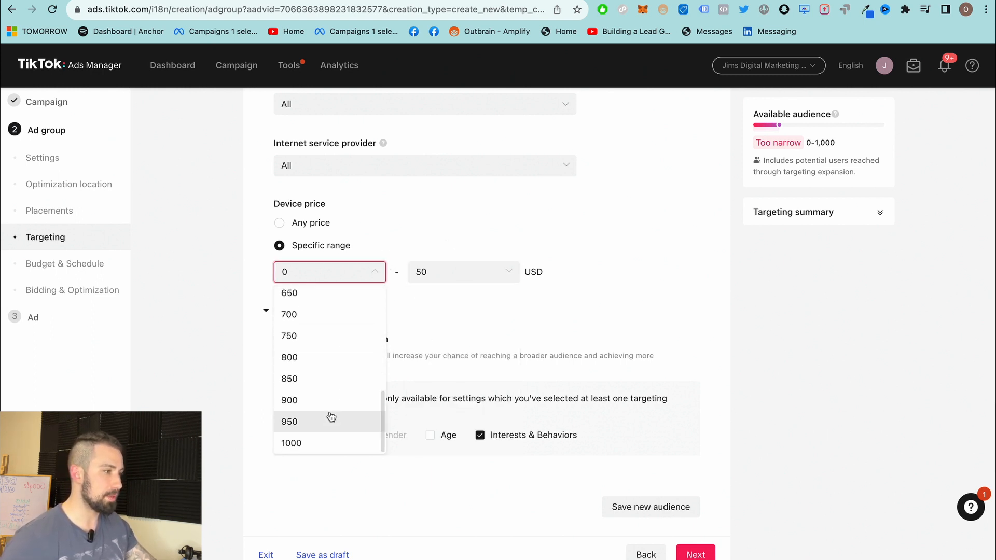
click(332, 400)
Extend the device price range's upper limit to 1000+ USD and check its effect on the available audience.
click(461, 272)
scroll(462, 406, down, 7)
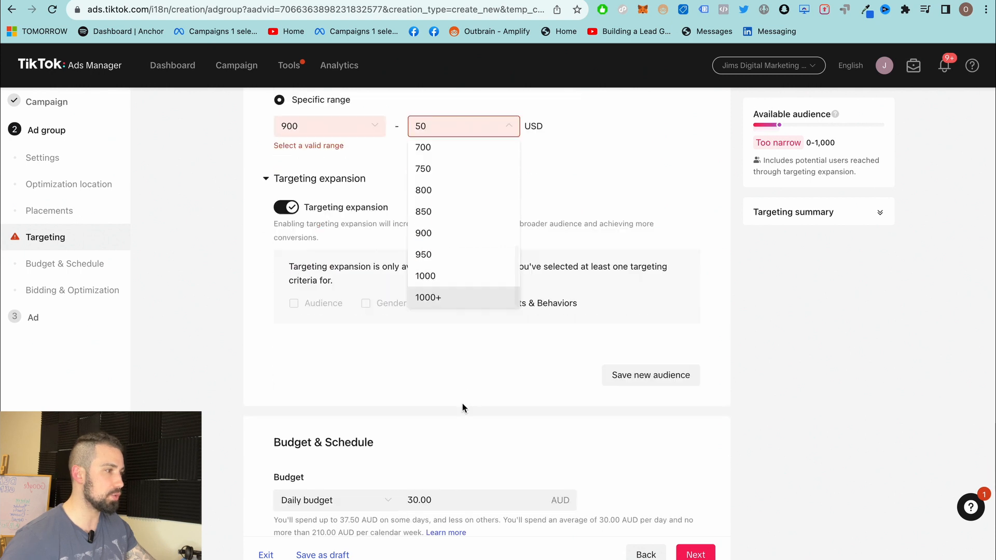
click(468, 95)
scroll(478, 171, up, 10)
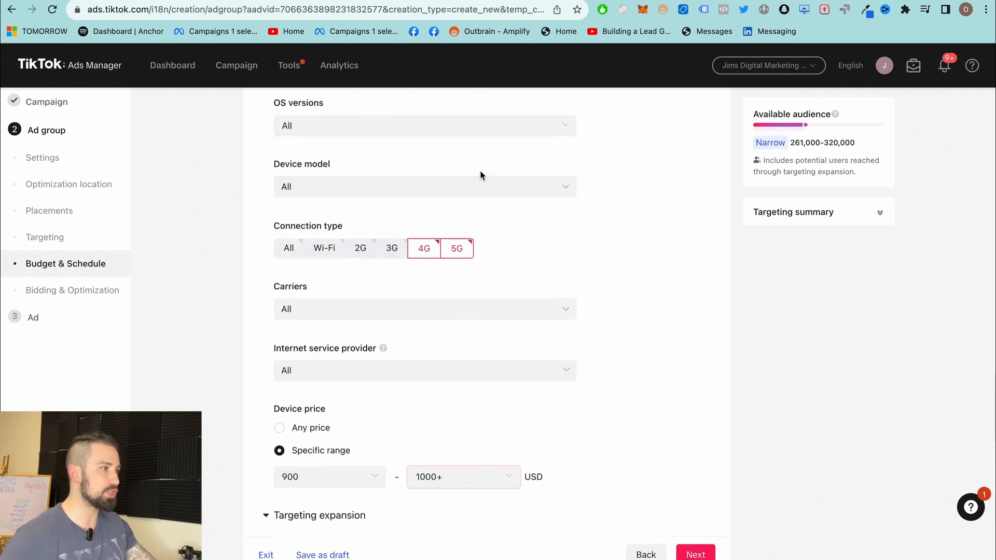
scroll(586, 313, down, 2)
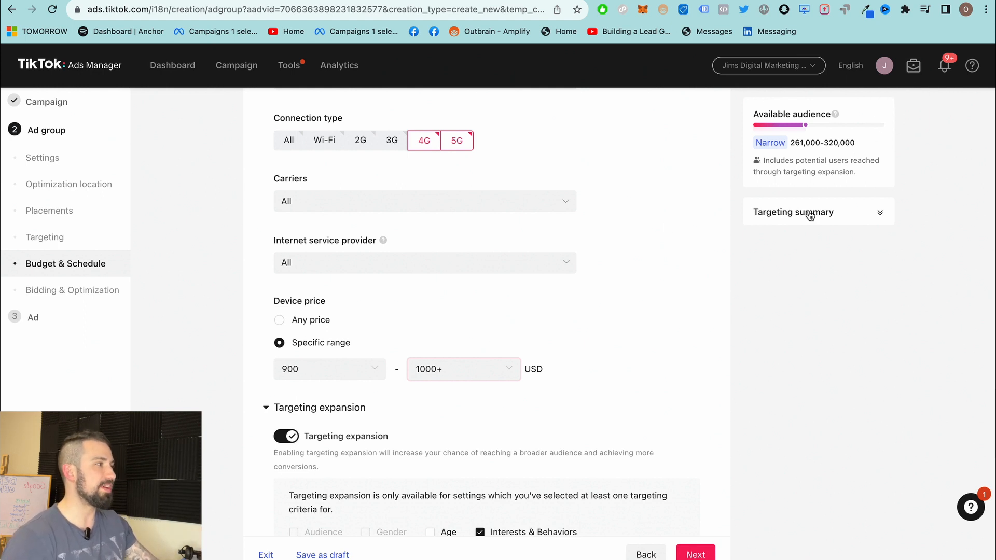
mouse_move(797, 156)
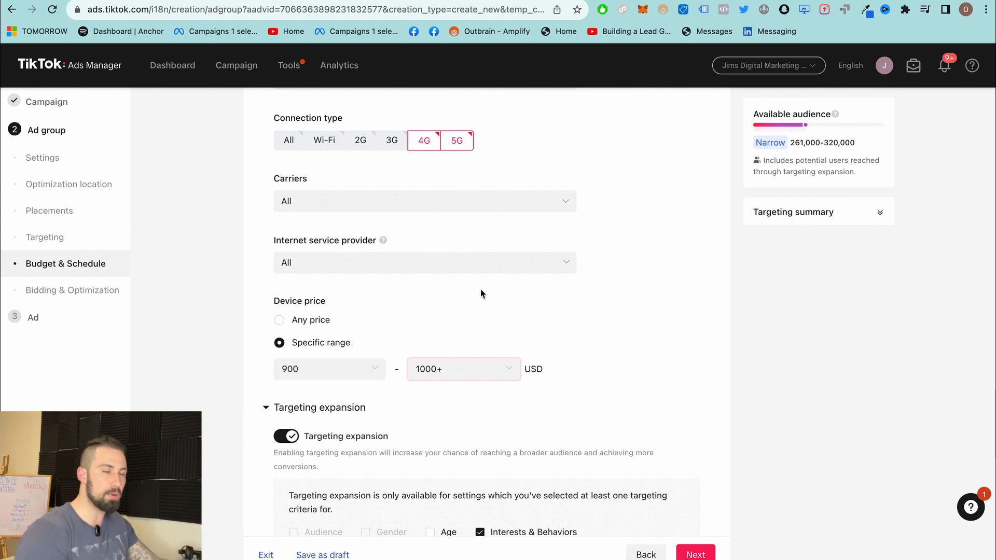
click(280, 343)
scroll(280, 343, down, 3)
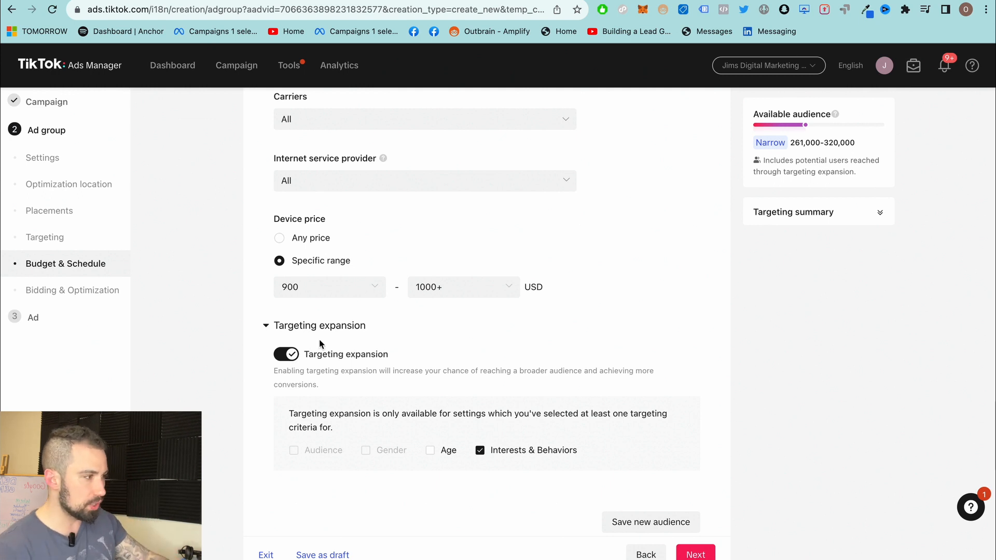
Turn off targeting expansion and reset the device price to Any price.
click(284, 356)
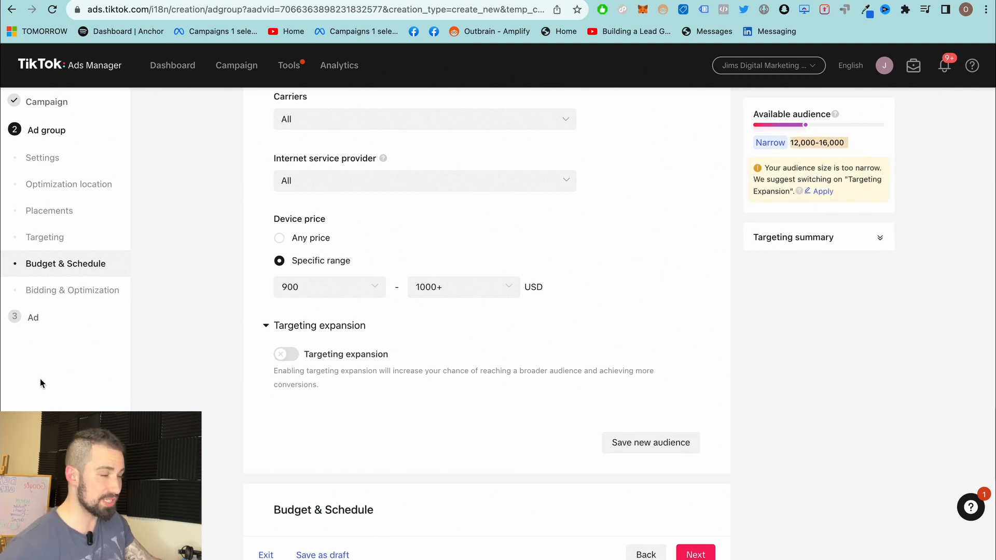
click(290, 240)
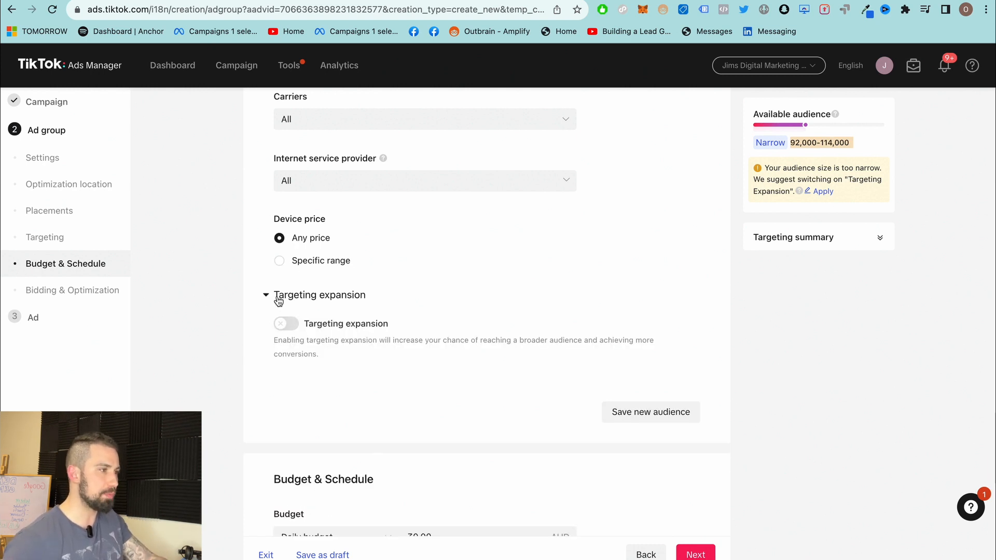
Turn targeting expansion back on for Age and compare it with the selected age ranges.
click(286, 322)
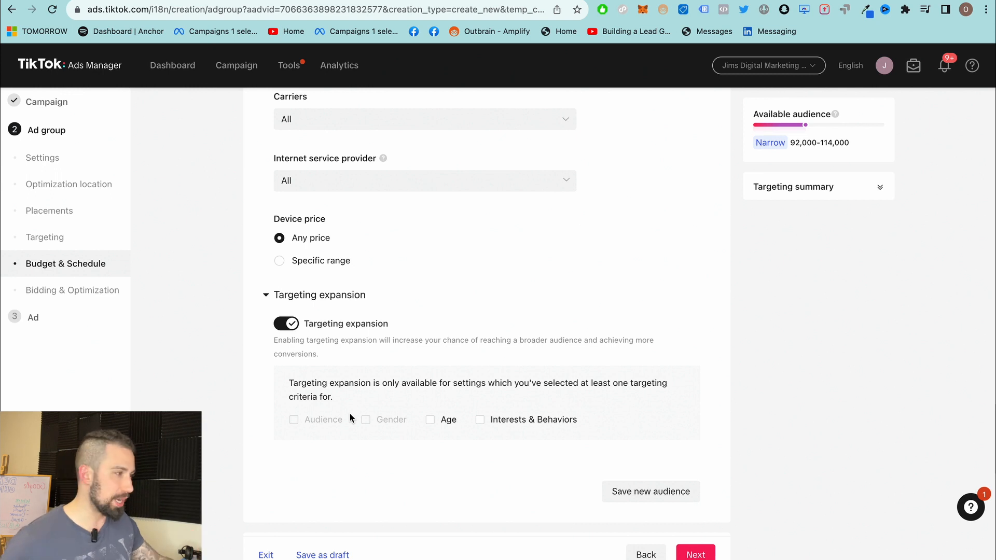
click(432, 420)
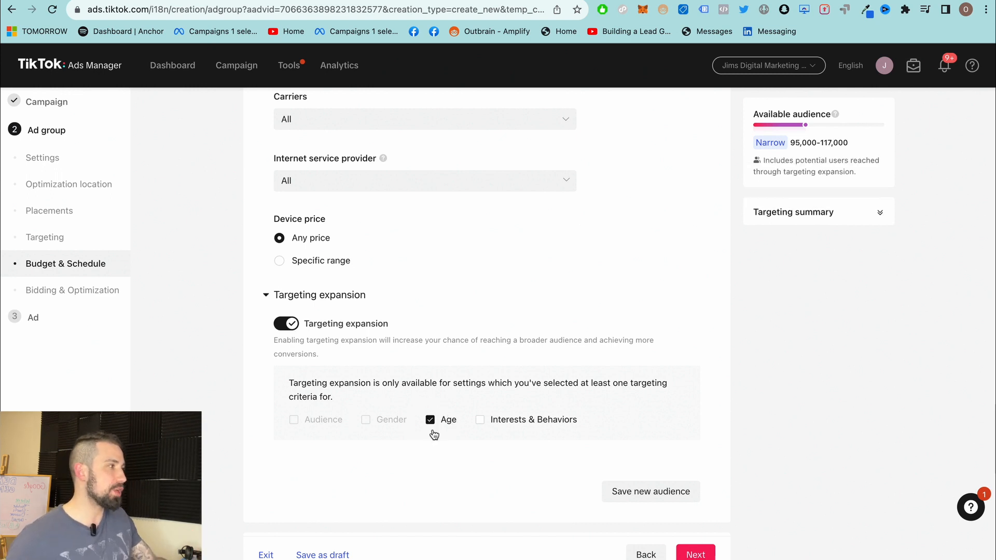
scroll(321, 209, up, 15)
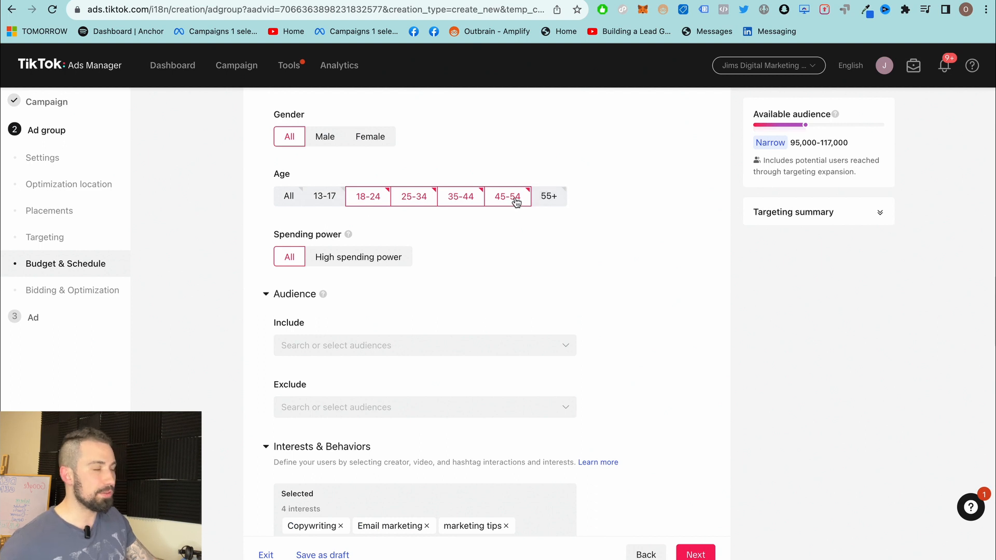
scroll(503, 287, down, 15)
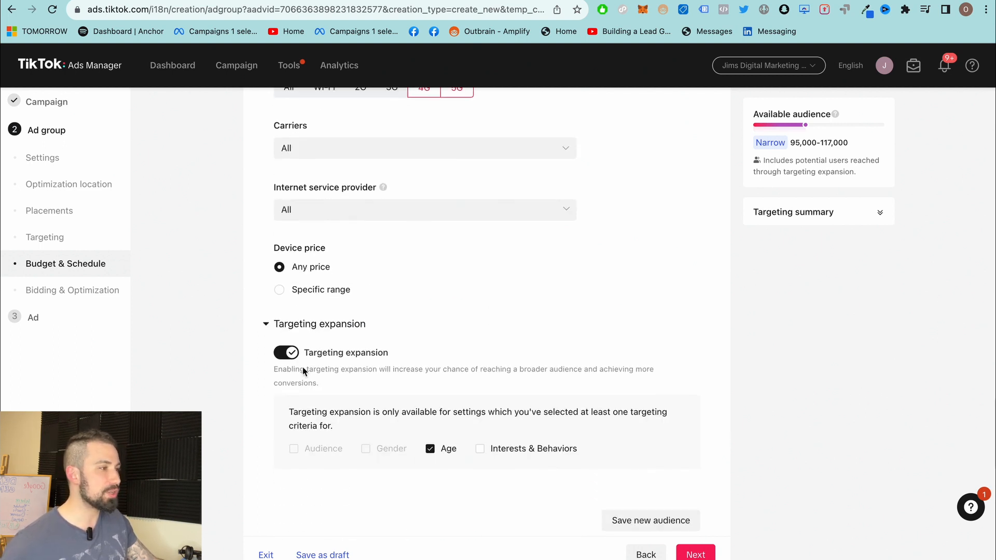
scroll(303, 366, up, 15)
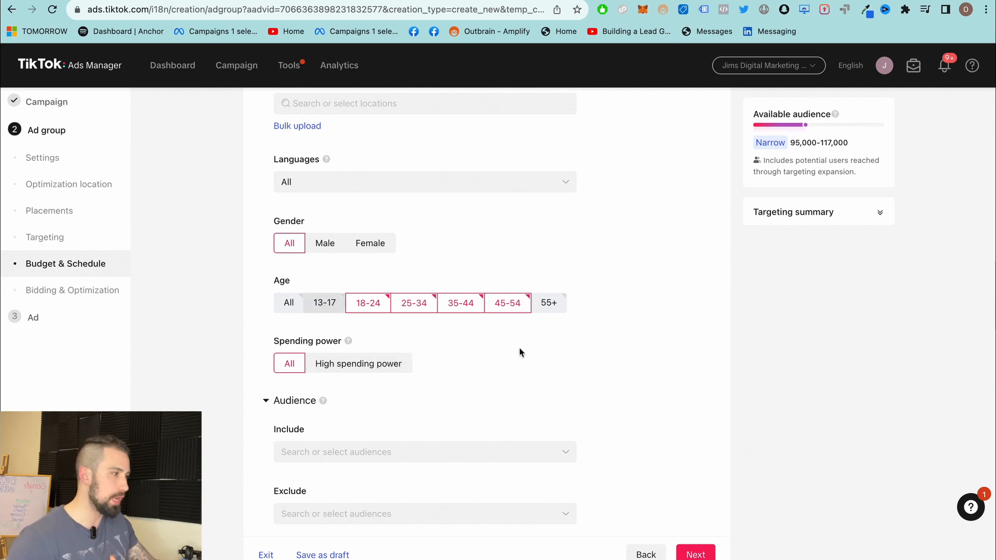
scroll(488, 337, down, 10)
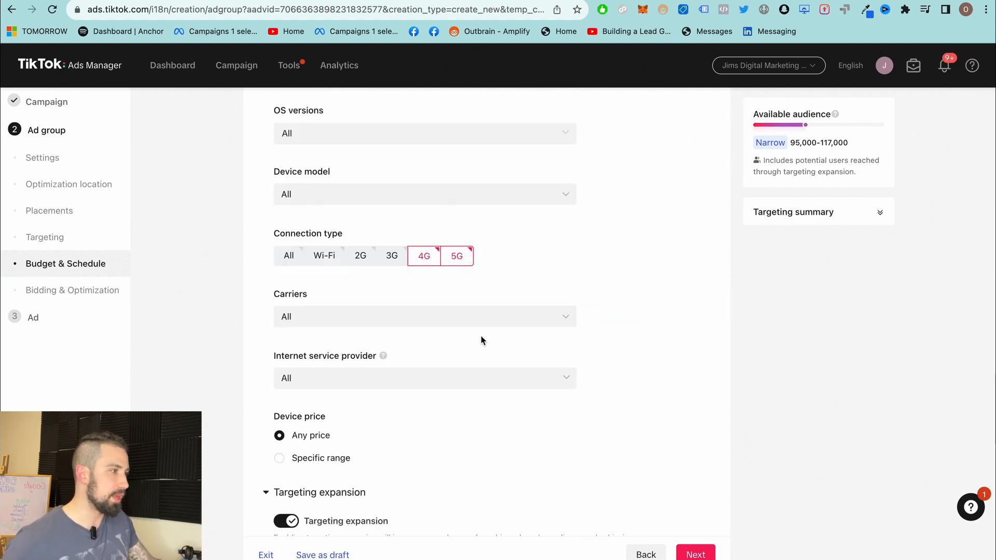
Limit targeting expansion to Interests & Behaviors, deselecting Age.
scroll(481, 340, down, 8)
scroll(468, 344, up, 1)
click(431, 227)
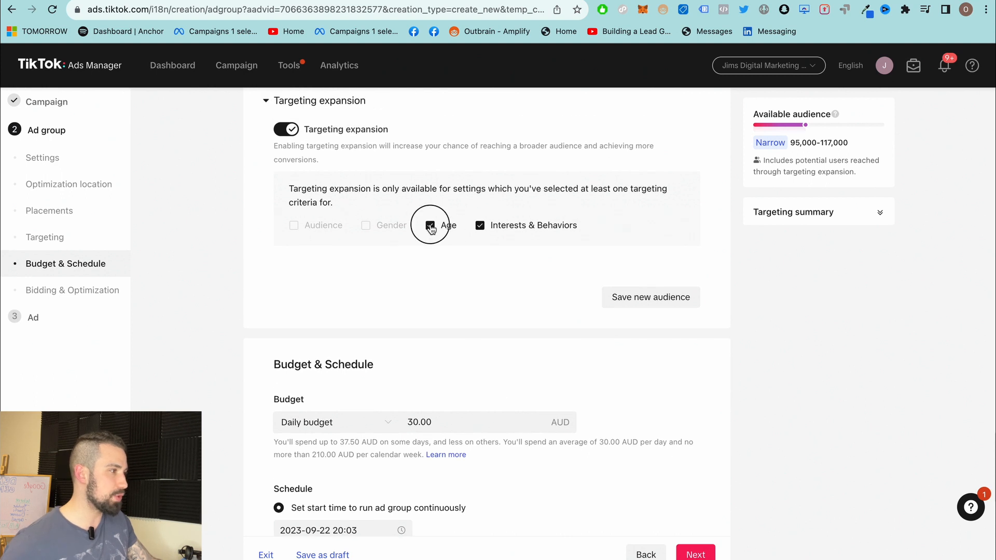
Review the ad group's selected interests and purchase intention alongside the targeting expansion settings.
scroll(487, 238, up, 15)
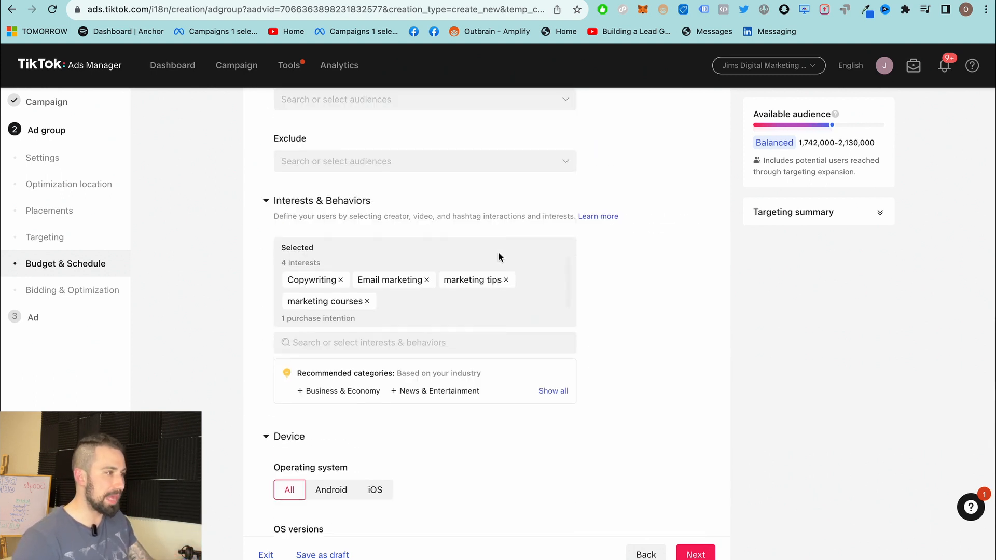
scroll(478, 258, up, 6)
scroll(478, 258, down, 5)
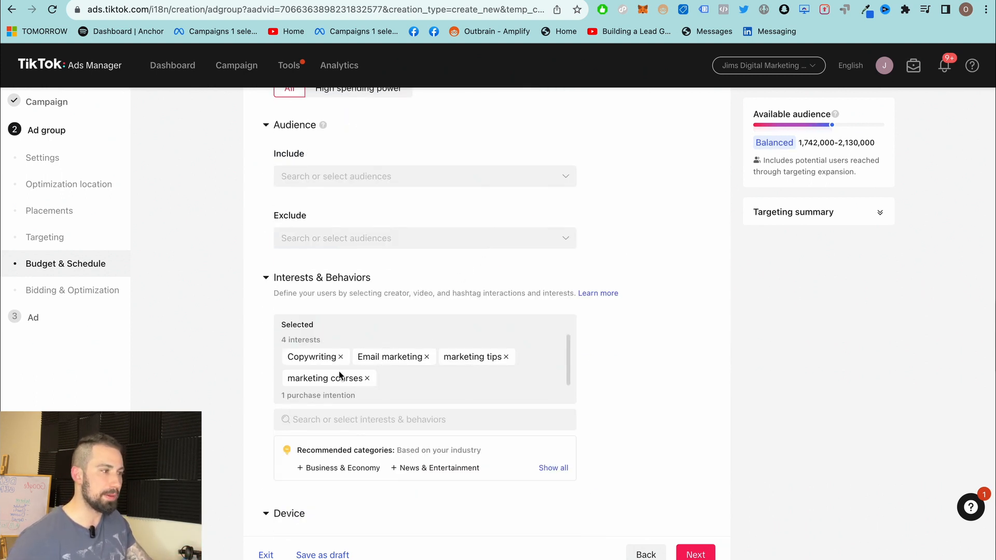
scroll(344, 378, down, 10)
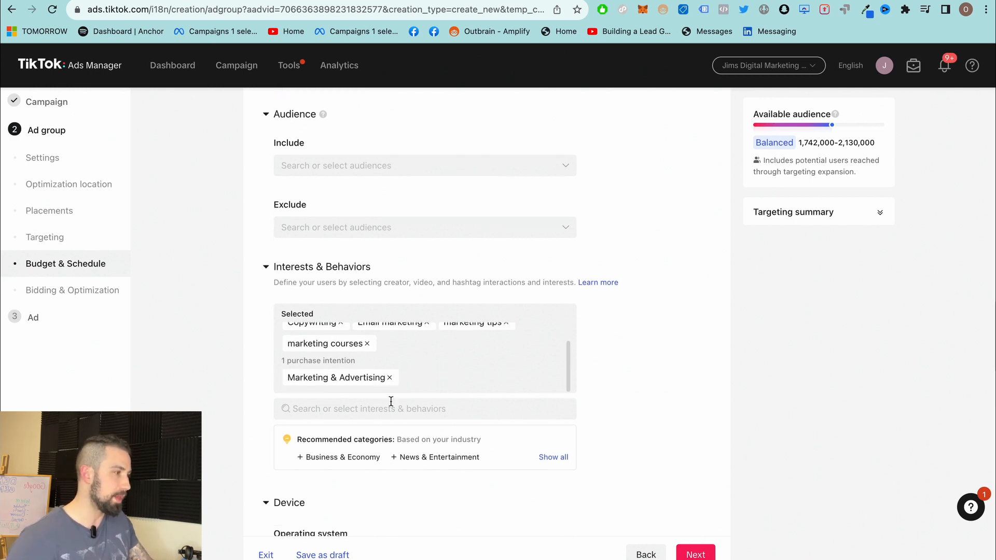
scroll(424, 414, down, 6)
scroll(424, 413, up, 2)
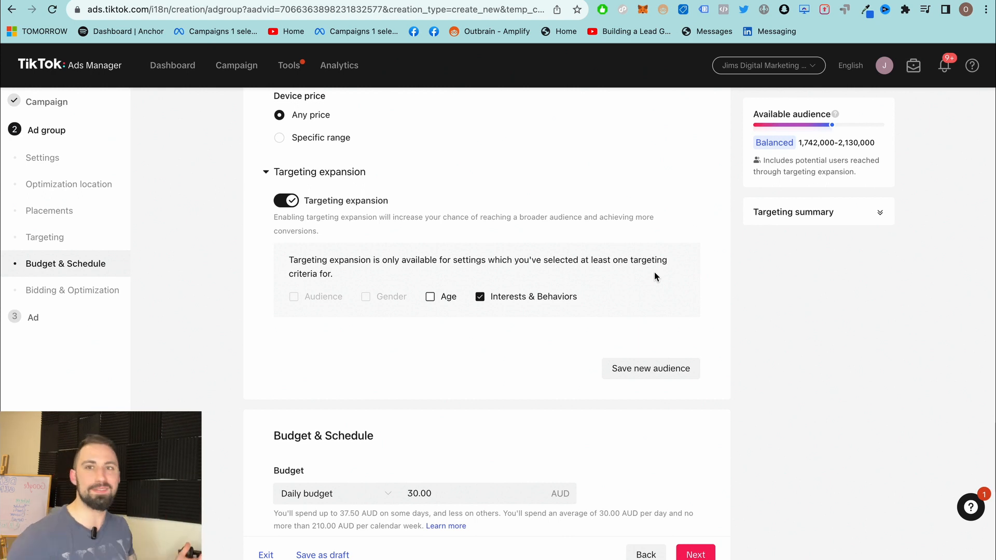
Check the budget type options in the ad group's Budget & Schedule section, keeping the daily budget.
scroll(506, 385, down, 3)
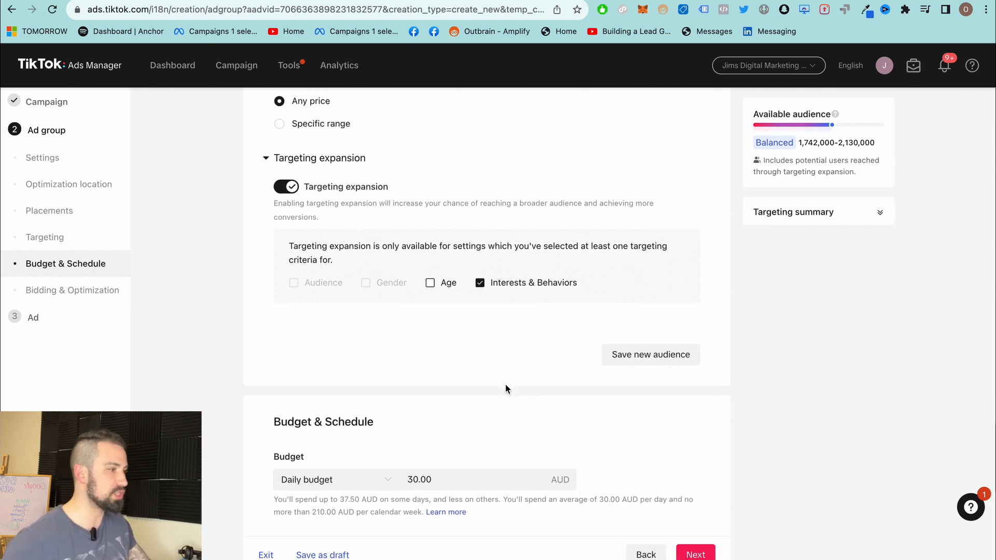
scroll(506, 385, down, 4)
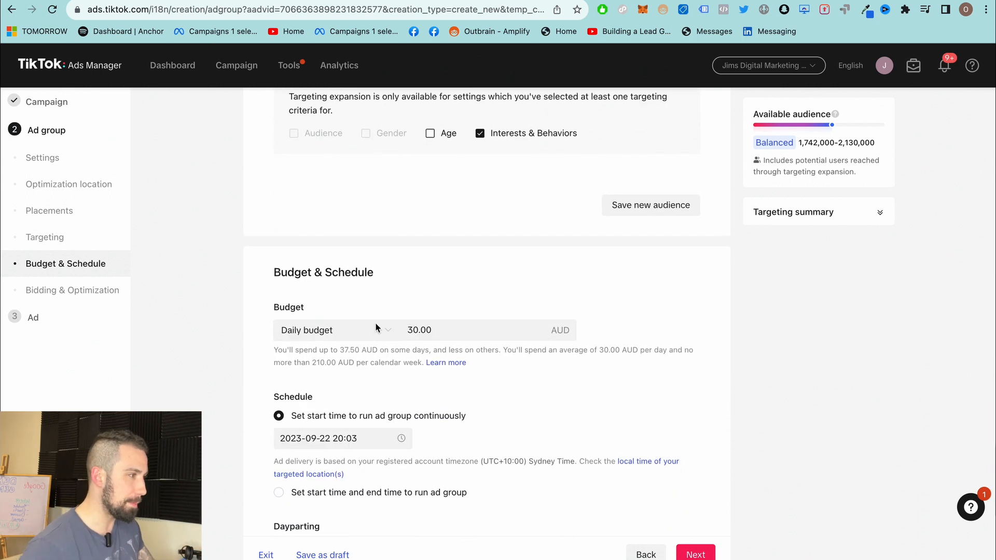
click(318, 200)
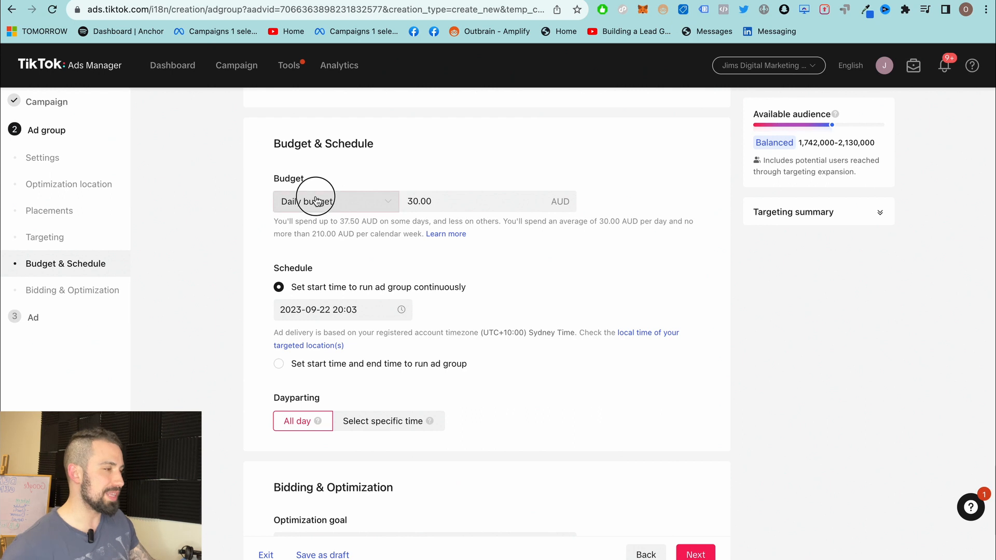
click(370, 175)
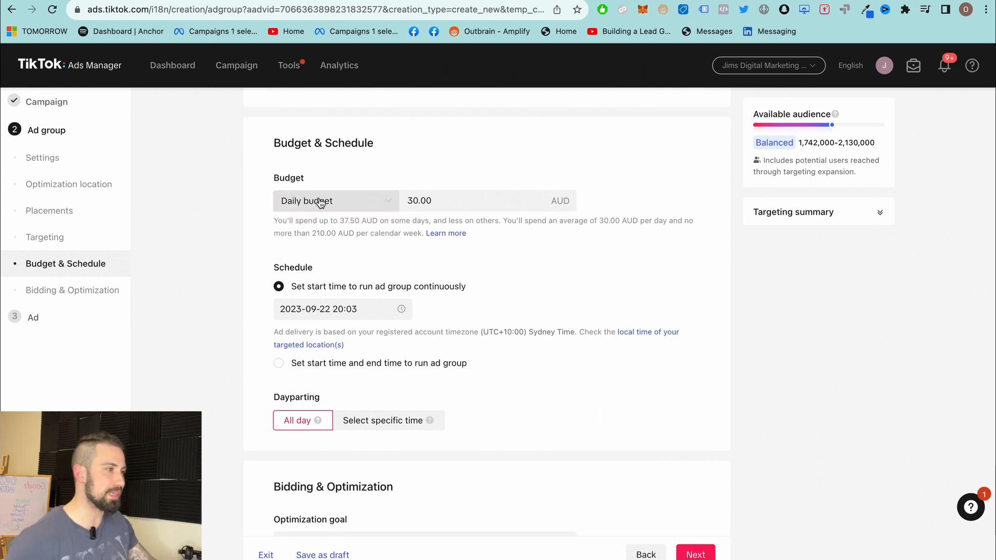
Try the lifetime budget type for the ad group and return it to a daily budget.
click(322, 202)
click(323, 249)
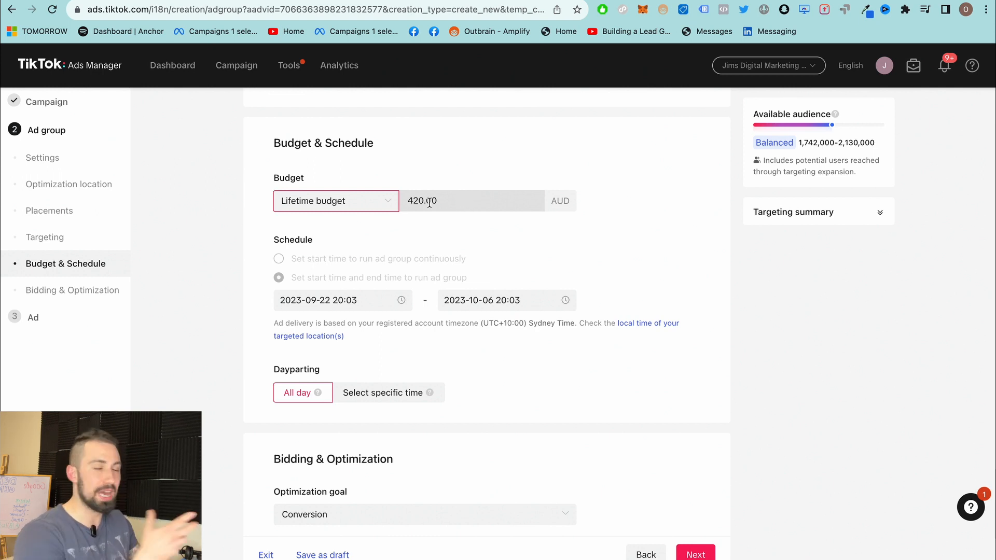
click(312, 201)
click(311, 225)
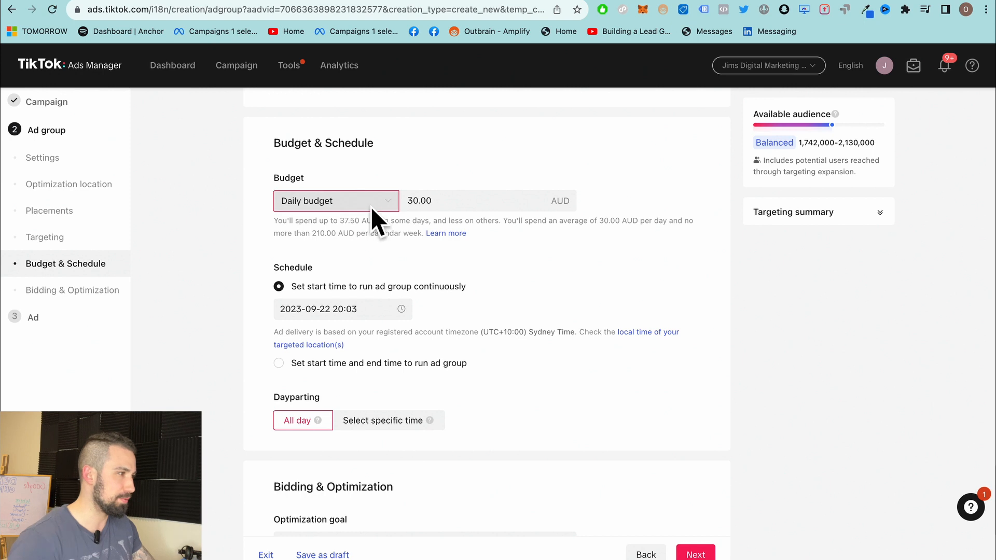
Try to set the ad group's daily budget to 10 AUD.
click(434, 201)
double_click(435, 201)
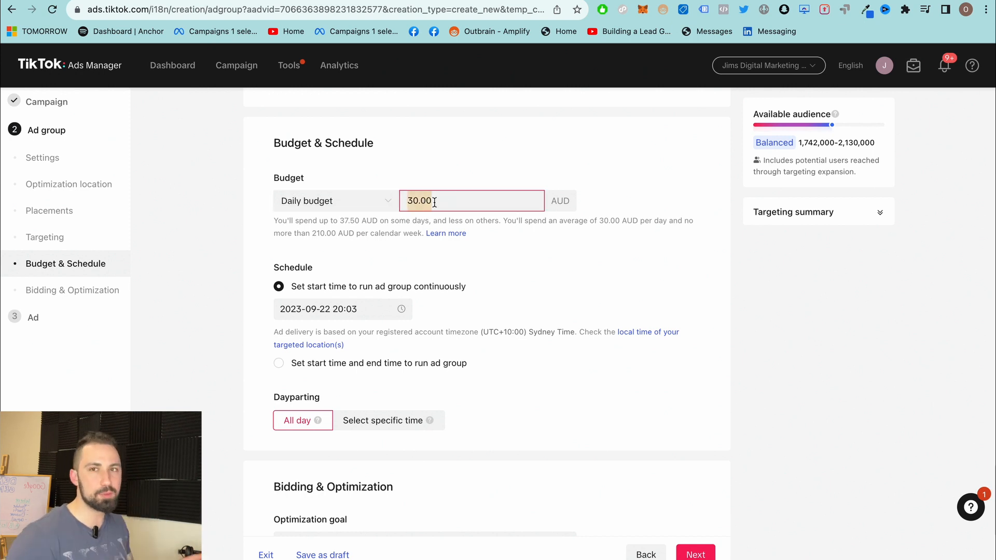
text(20)
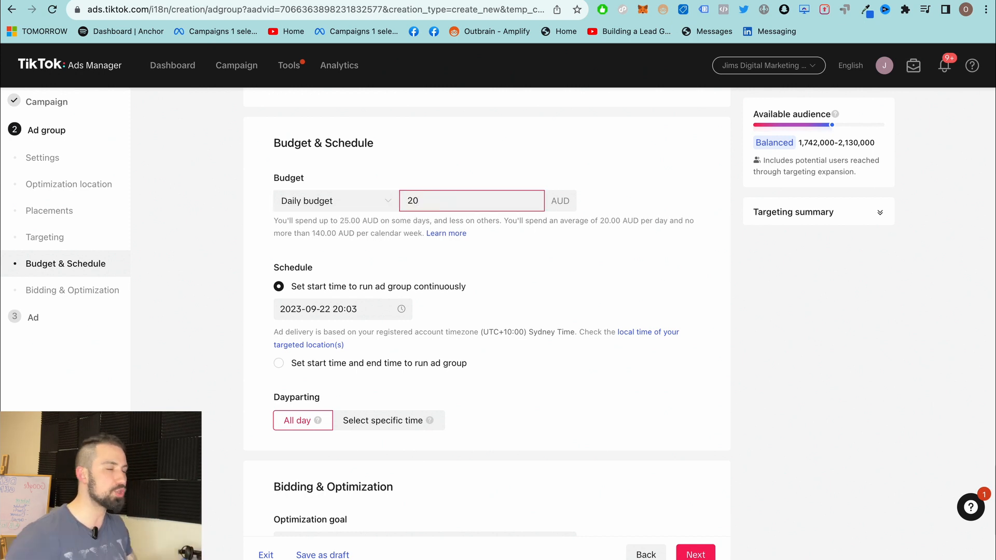
key(BackSpace)
text(10)
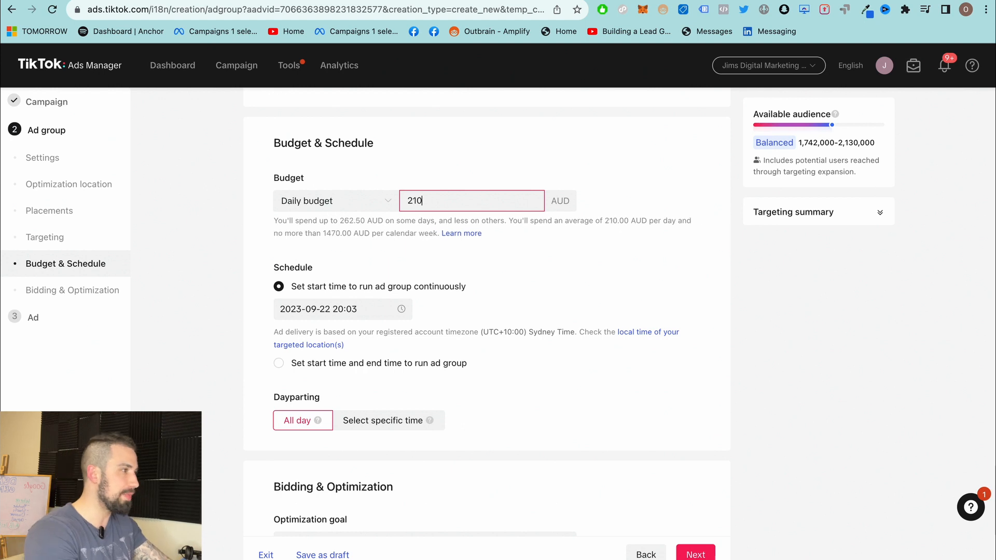
key(BackSpace)
key(BackSpace)
key(BackSpace)
text(10)
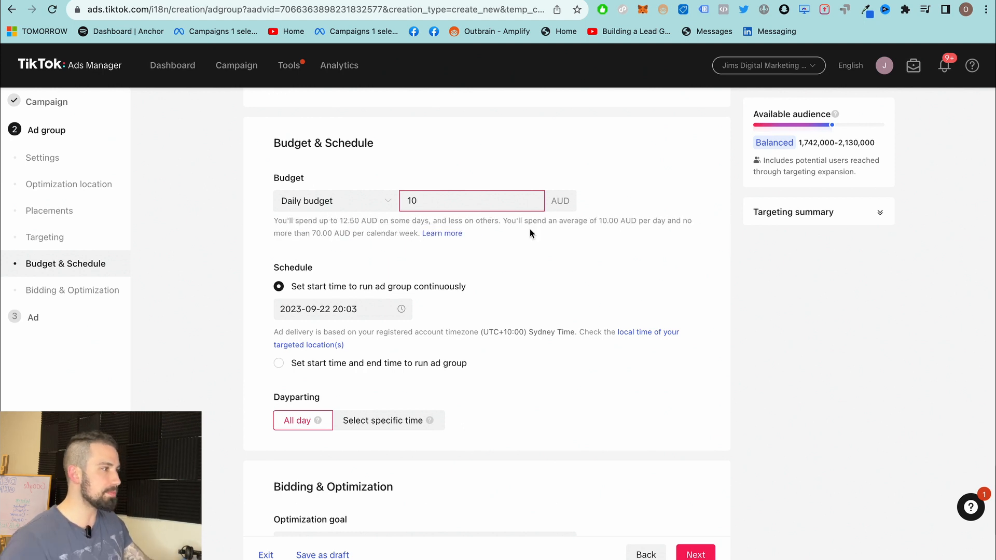
click(565, 249)
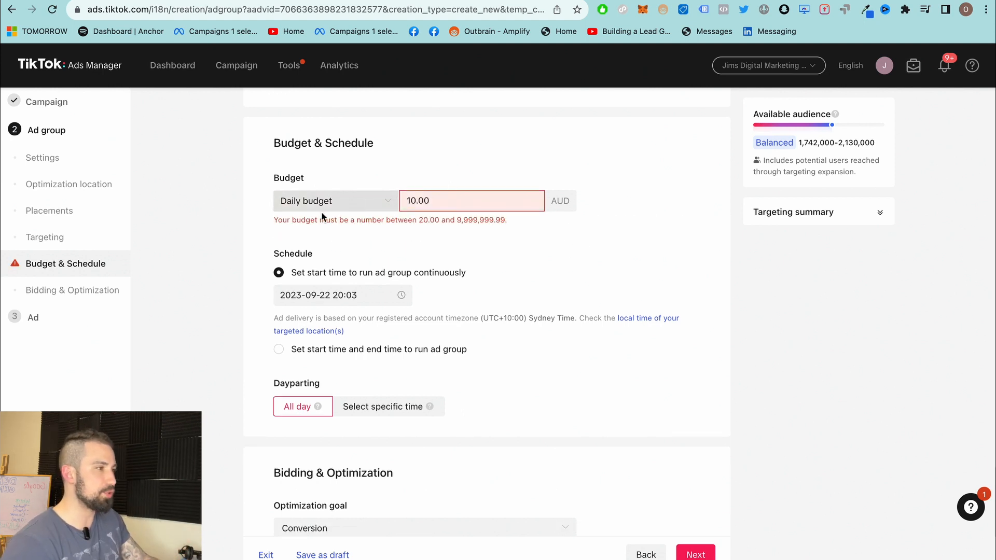
Set the ad group's daily budget to 20 AUD.
drag(322, 217, 435, 217)
double_click(430, 202)
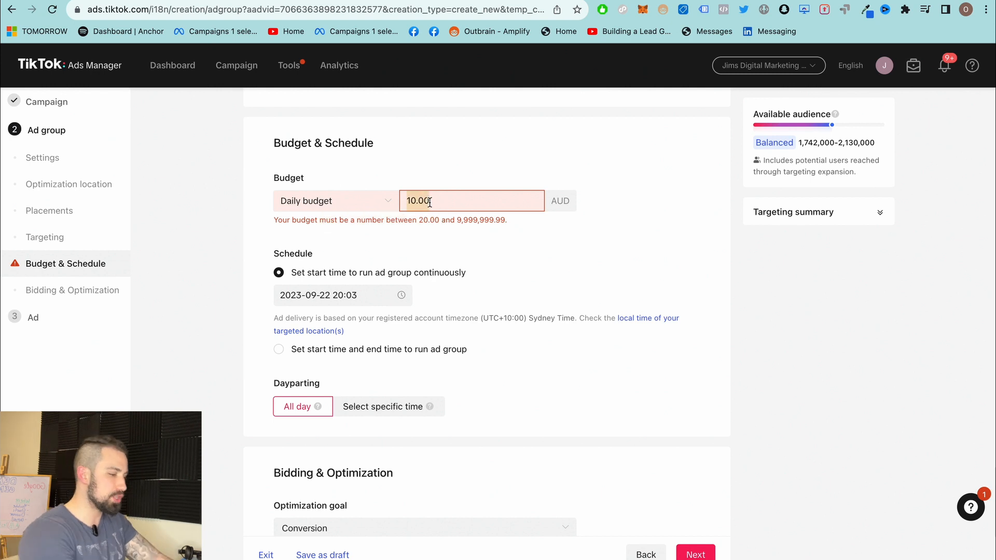
key(BackSpace)
text(20)
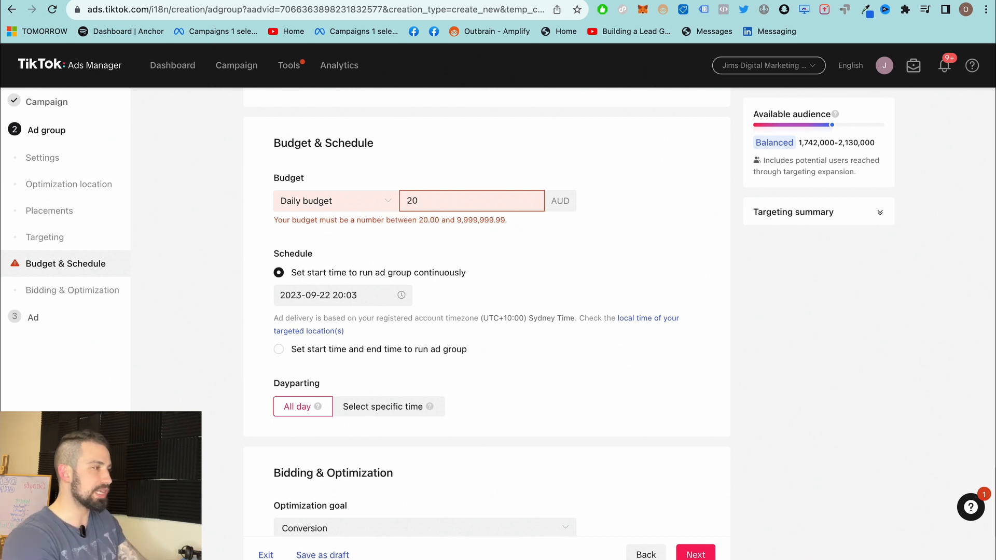
click(603, 202)
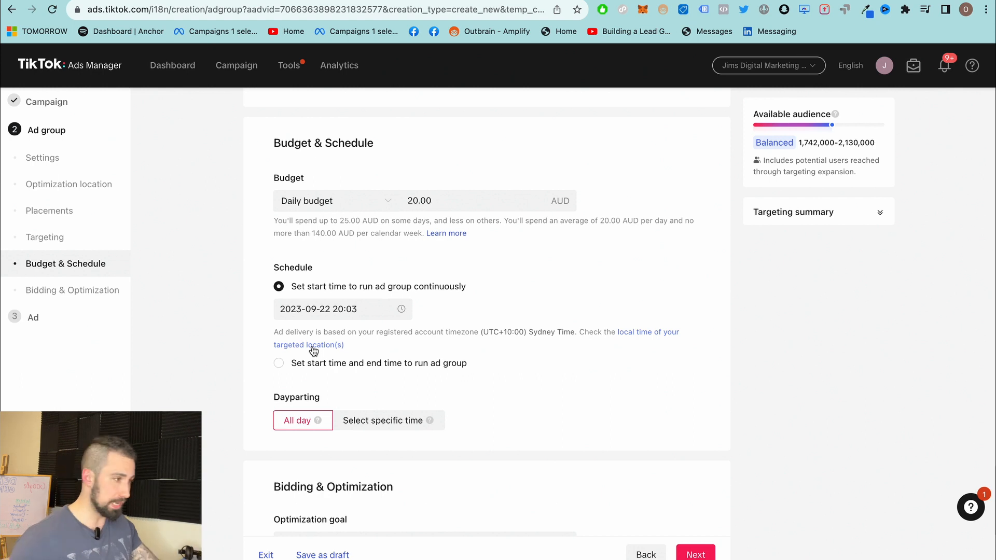
Set the schedule's start date to 2023-11-27 and run the ad group with a start and end time.
click(305, 311)
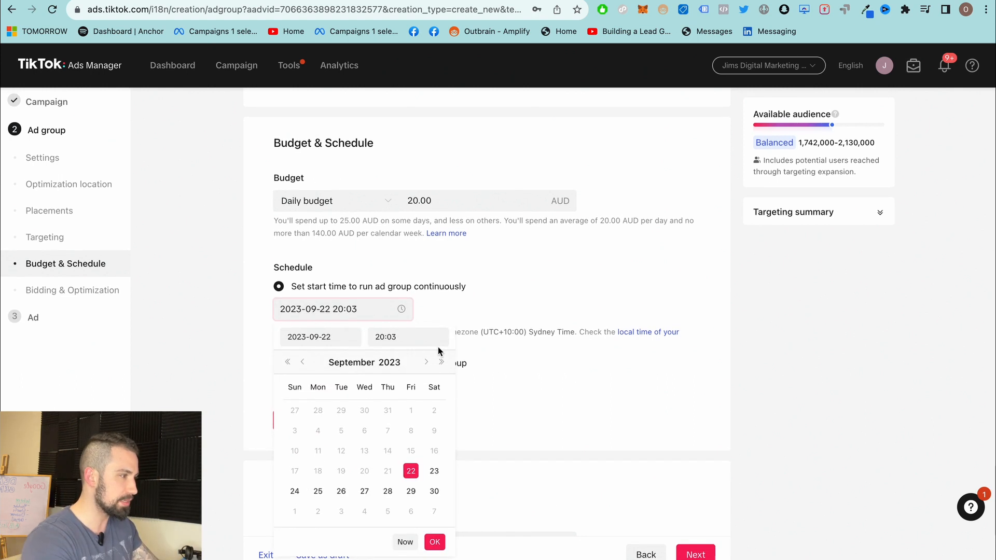
click(426, 362)
click(426, 362)
click(426, 362)
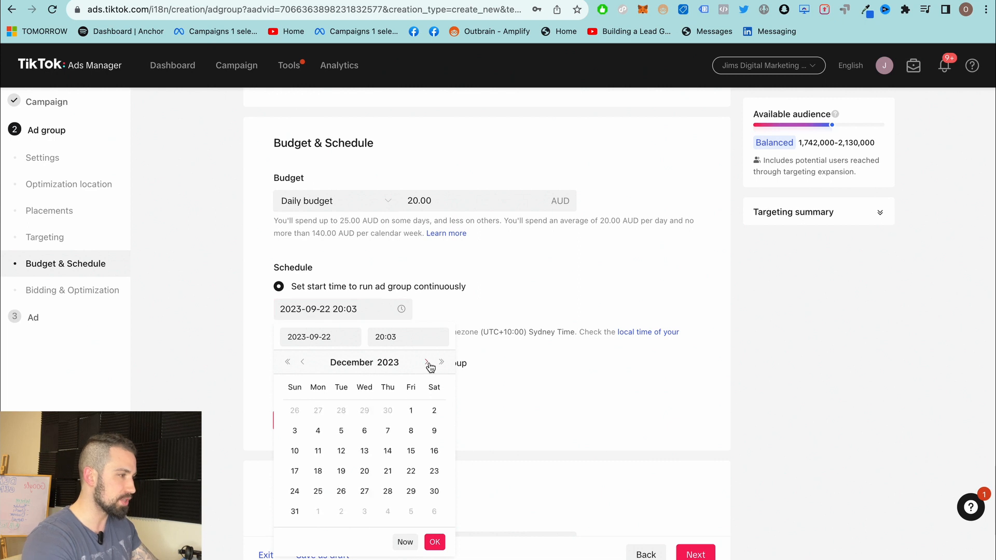
click(303, 362)
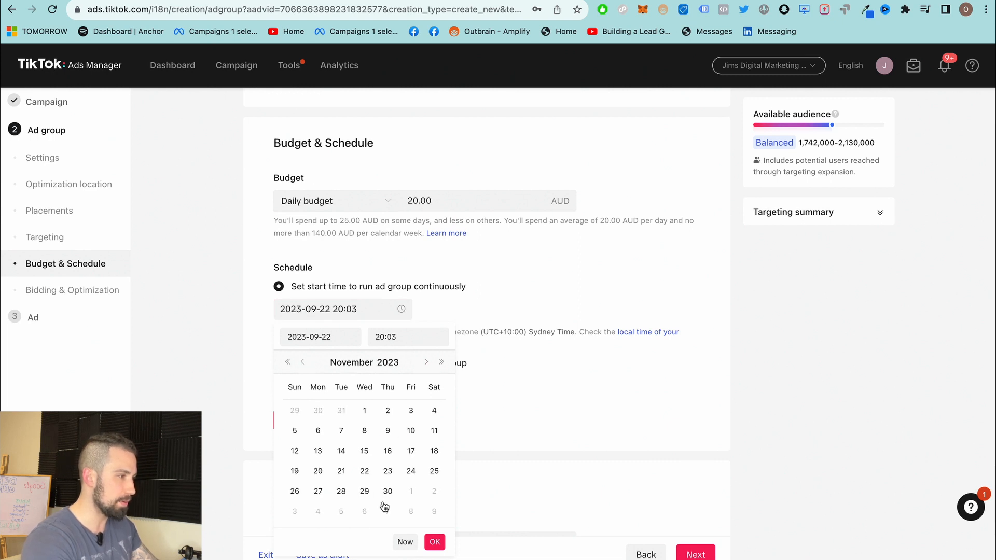
click(318, 491)
click(461, 363)
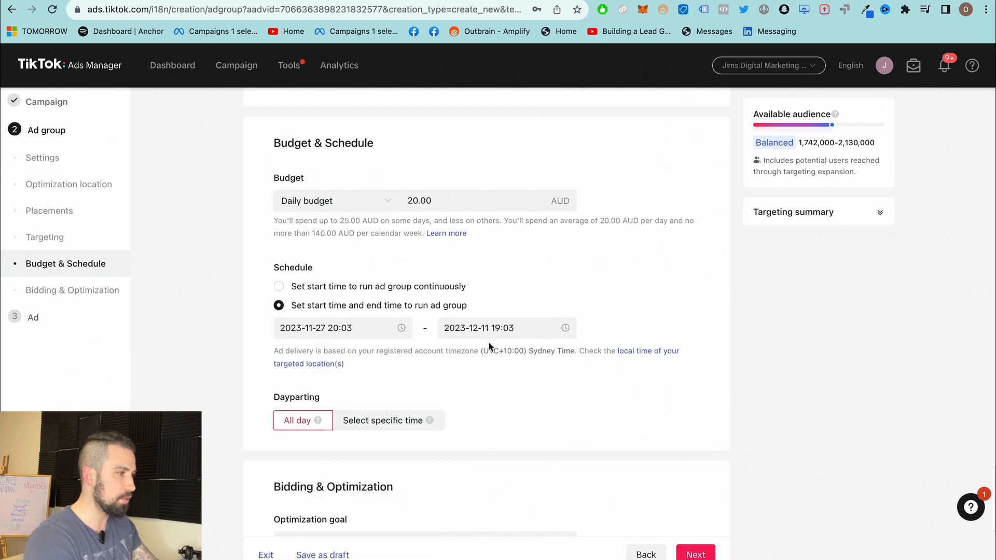
Set the schedule's end date to 2023-12-02.
click(471, 329)
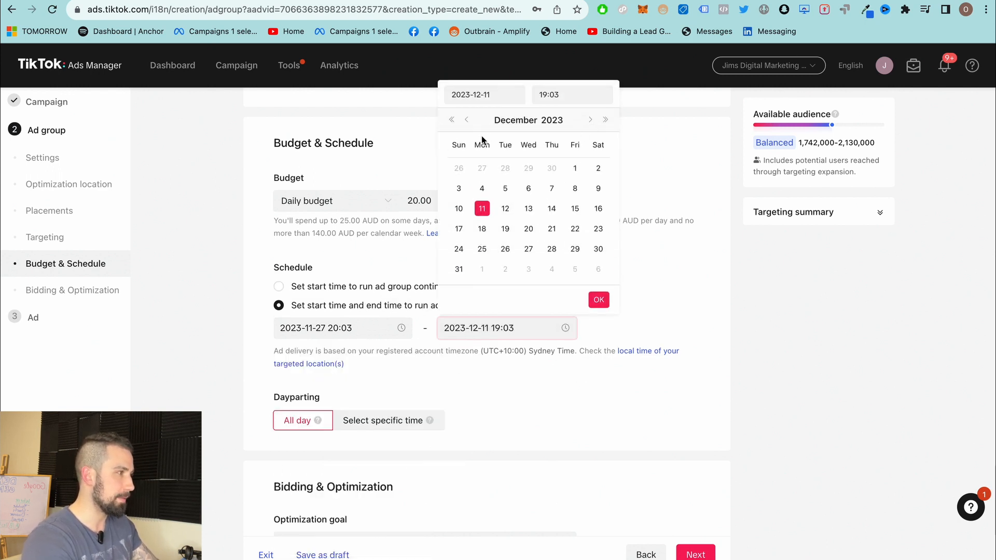
click(599, 168)
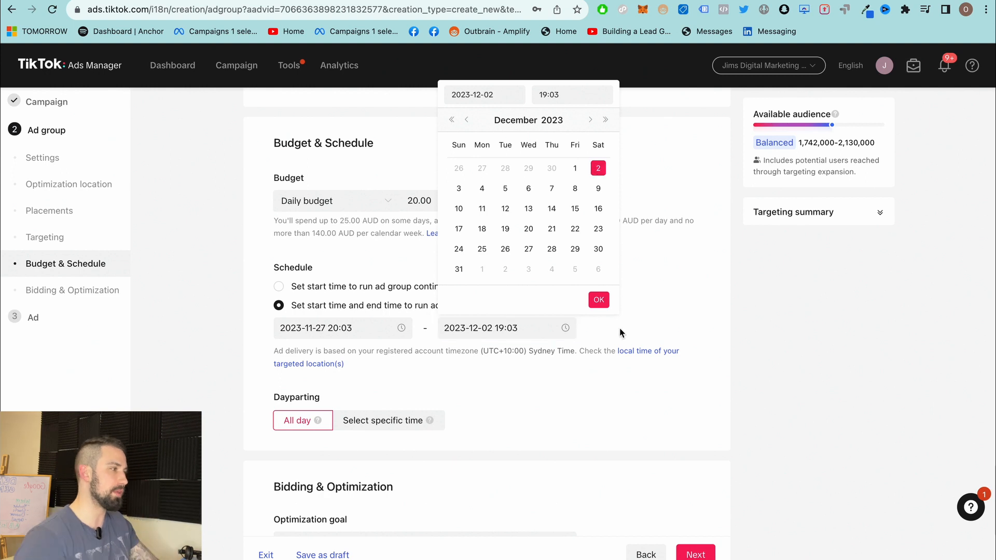
click(599, 300)
Try specific dayparting blocks, such as 04:00–16:30 Monday to Friday, clear them all, and return dayparting to All day.
scroll(367, 403, down, 2)
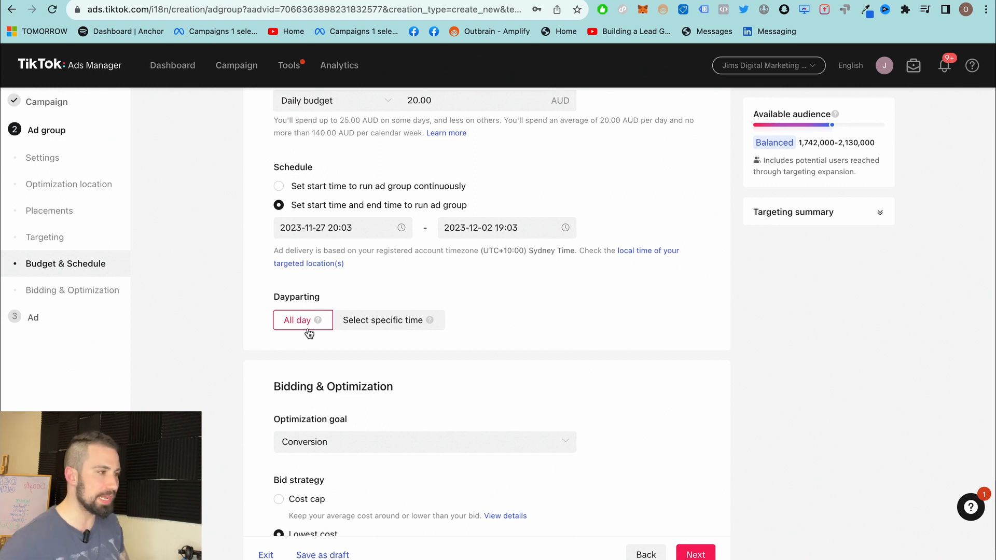
click(345, 320)
scroll(373, 394, down, 1)
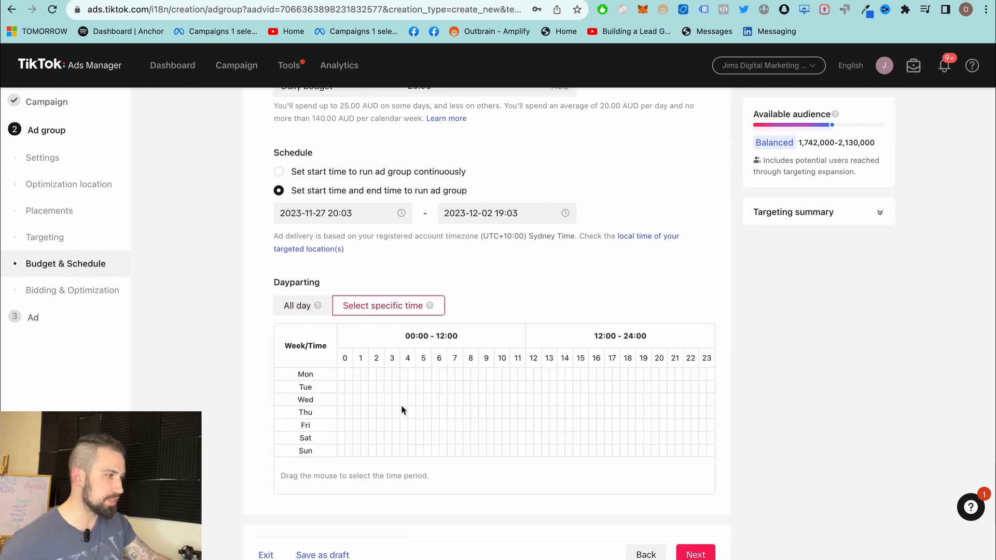
click(400, 404)
click(404, 412)
drag(419, 412, 405, 377)
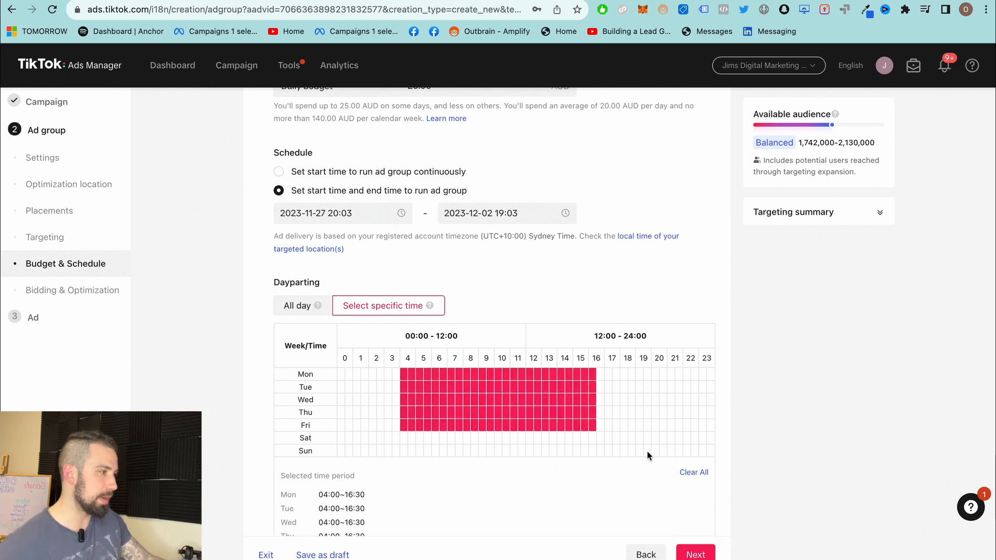
drag(655, 426, 633, 400)
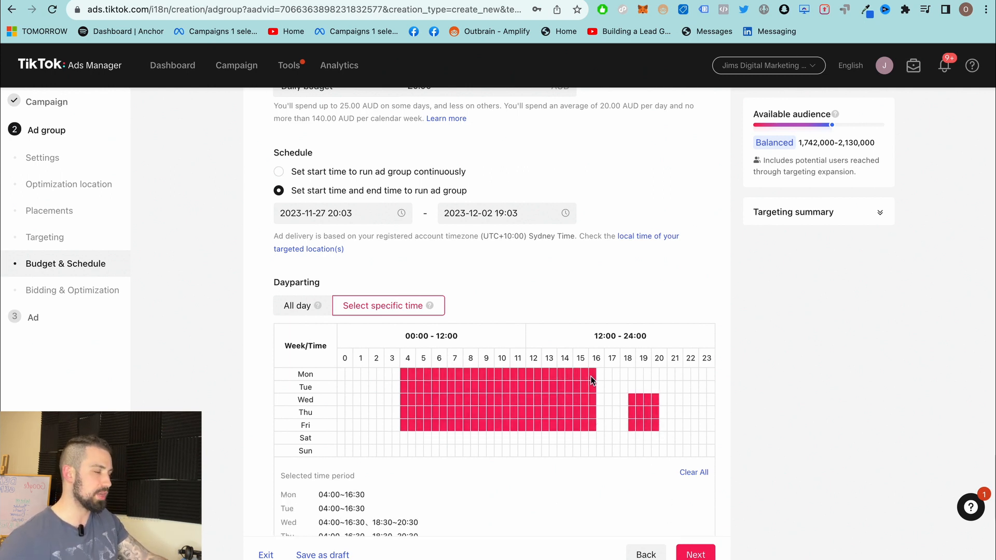
scroll(596, 395, down, 2)
drag(649, 295, 657, 340)
drag(687, 333, 617, 294)
click(704, 393)
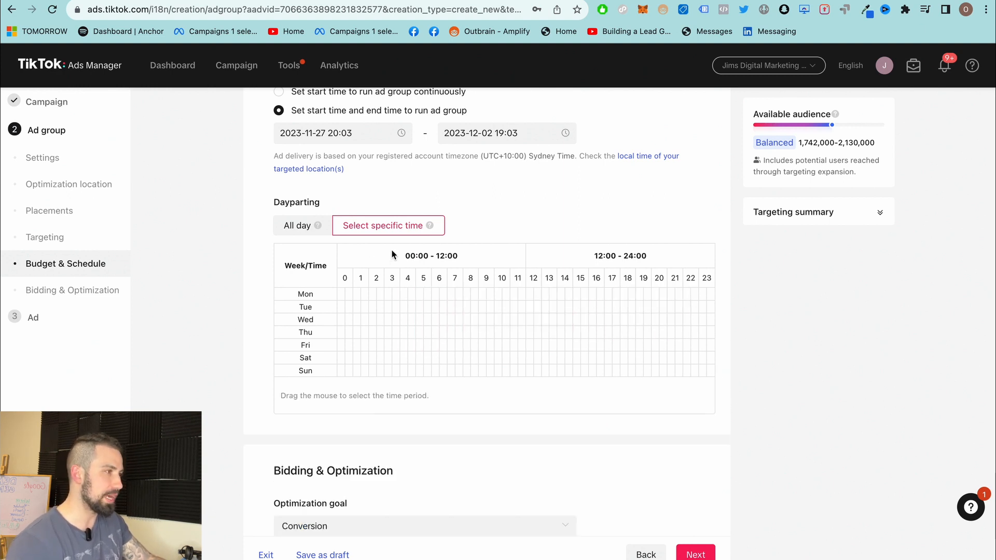
click(301, 227)
Check the optimization goal options in the Bidding & Optimization section, keeping Conversion.
scroll(381, 312, down, 1)
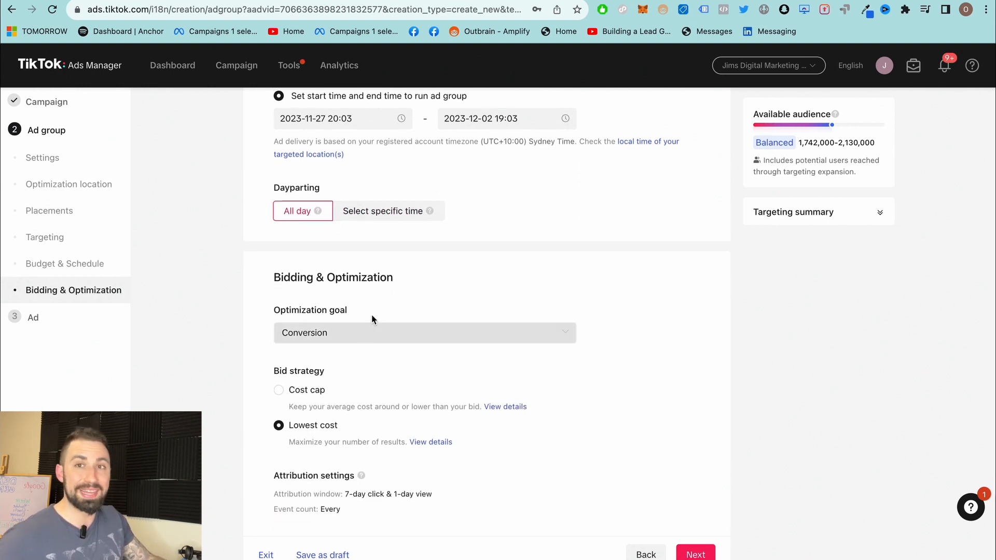
scroll(371, 310, down, 1)
scroll(365, 291, down, 1)
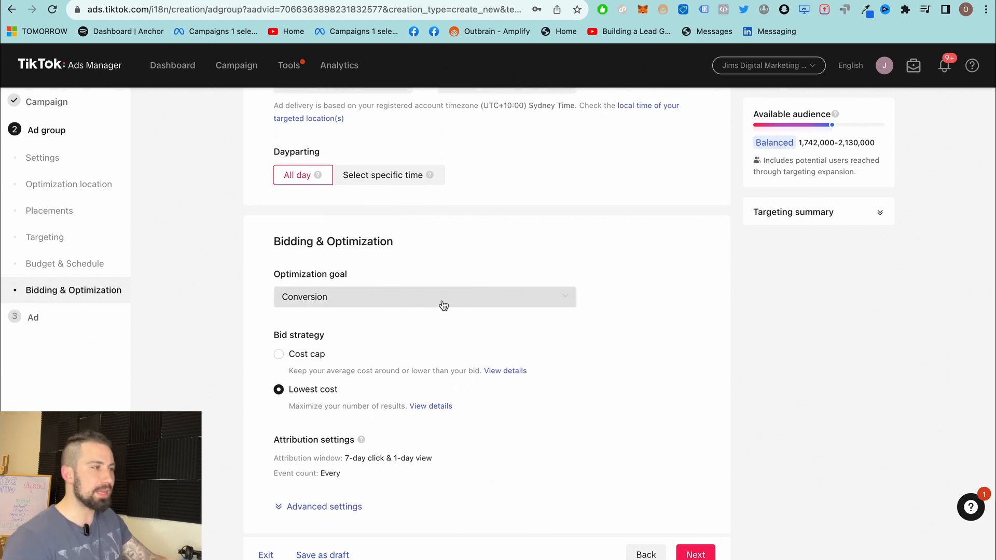
click(356, 303)
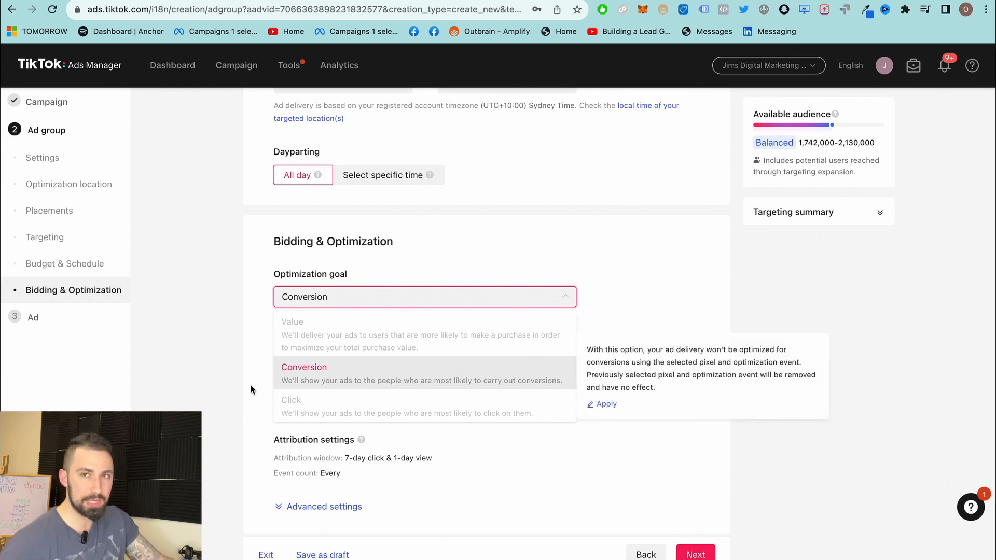
click(182, 314)
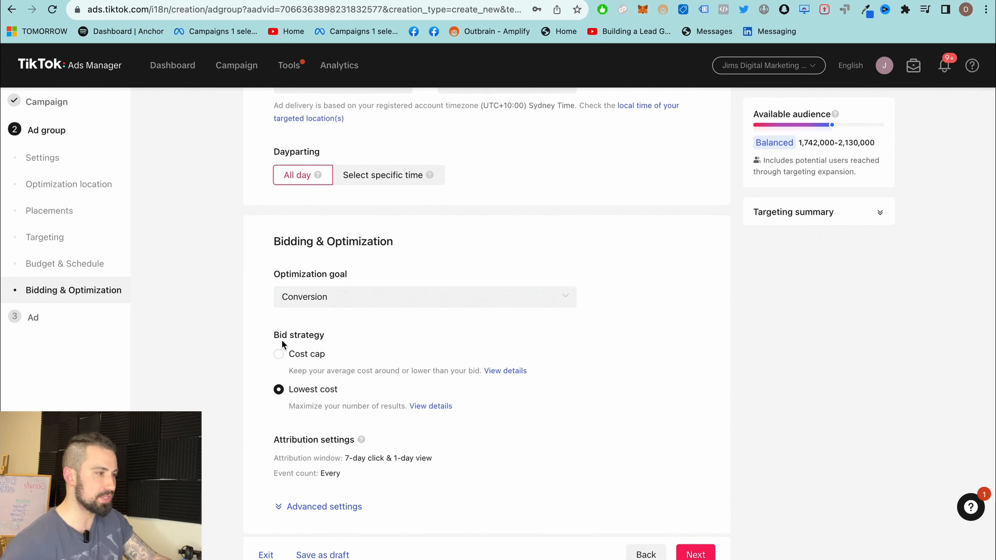
Try the Cost cap bid strategy to examine its bid settings, and return to Lowest cost.
triple_click(285, 337)
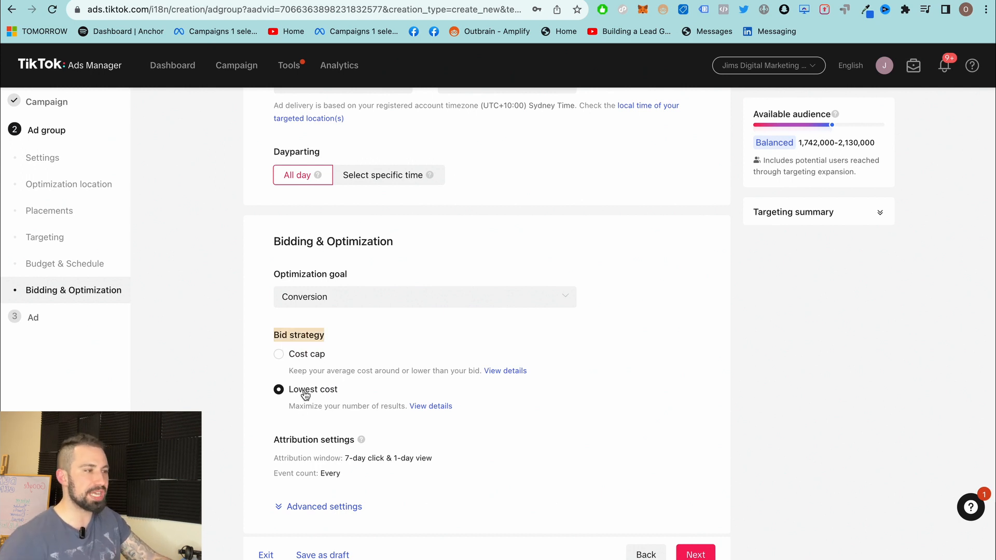
click(468, 325)
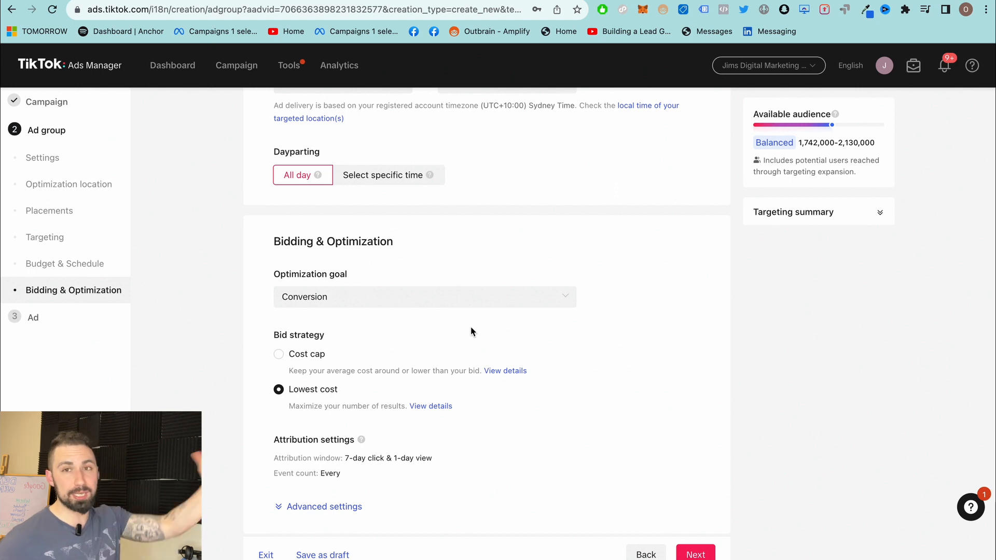
scroll(470, 338, down, 1)
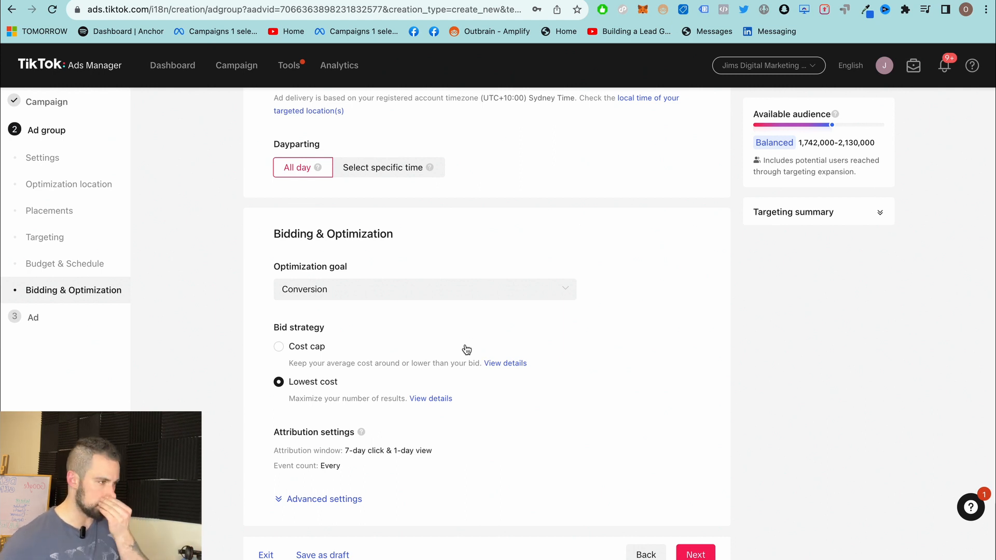
click(279, 347)
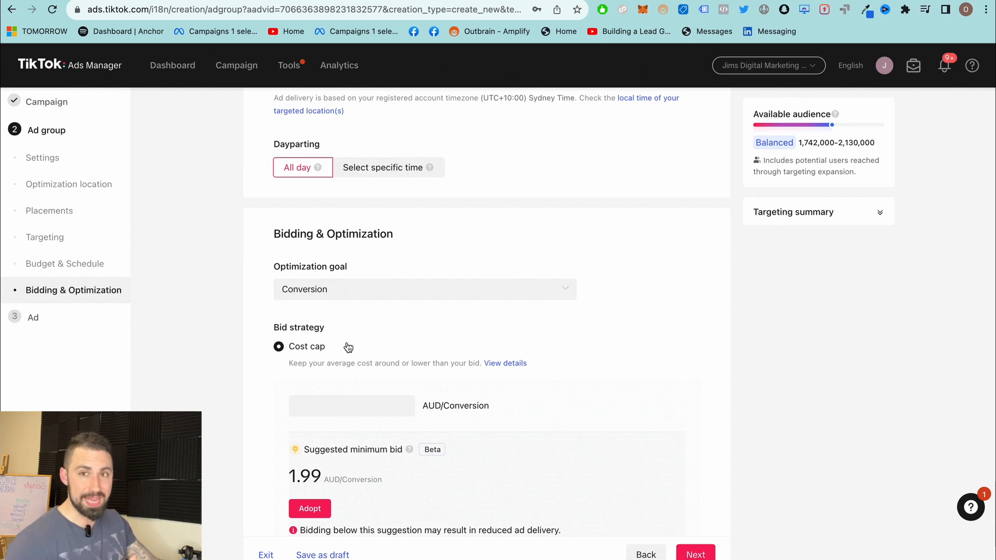
scroll(345, 345, down, 3)
click(278, 417)
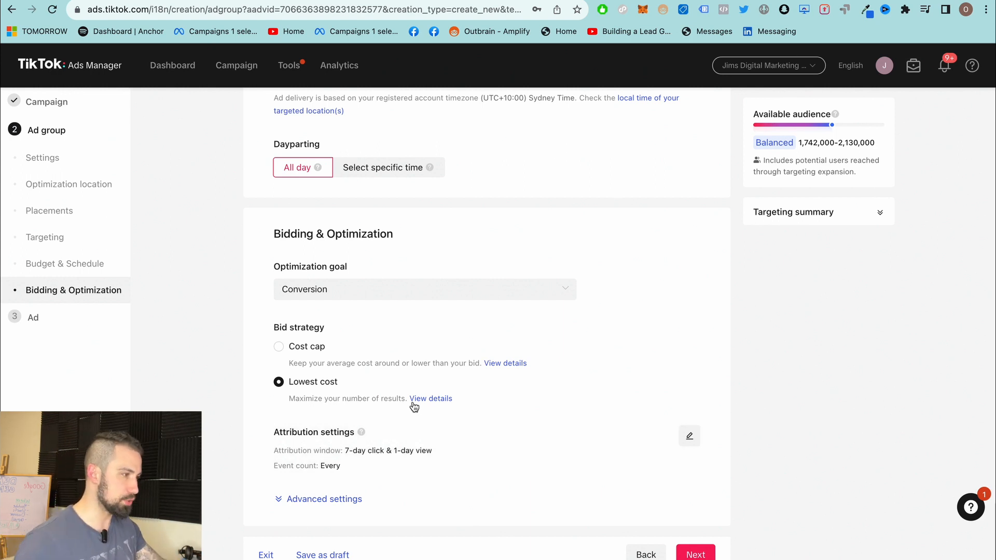
Open the attribution settings for editing and check the click-through and view-through window options, keeping 7-day click & 1-day view.
scroll(345, 390, down, 1)
scroll(345, 392, down, 1)
mouse_move(309, 467)
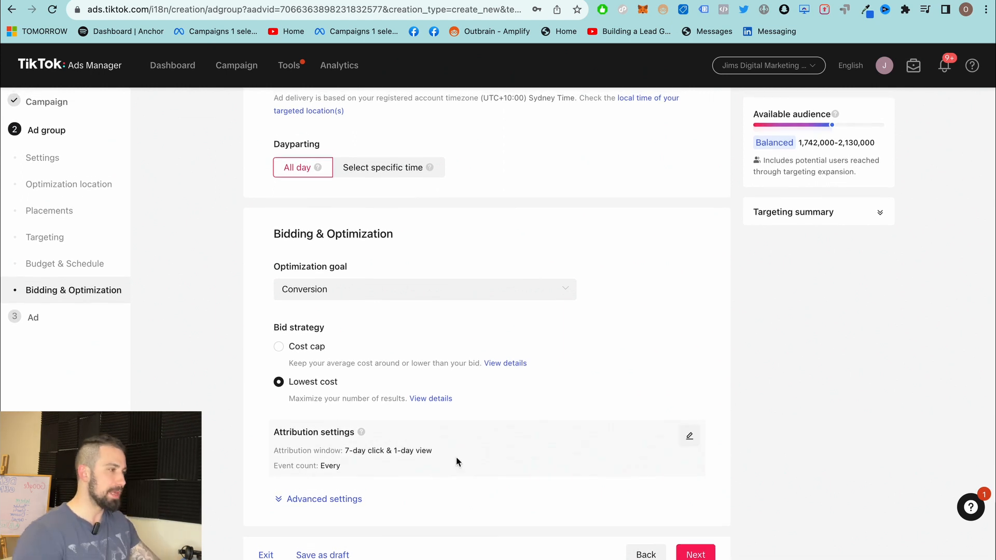
click(689, 436)
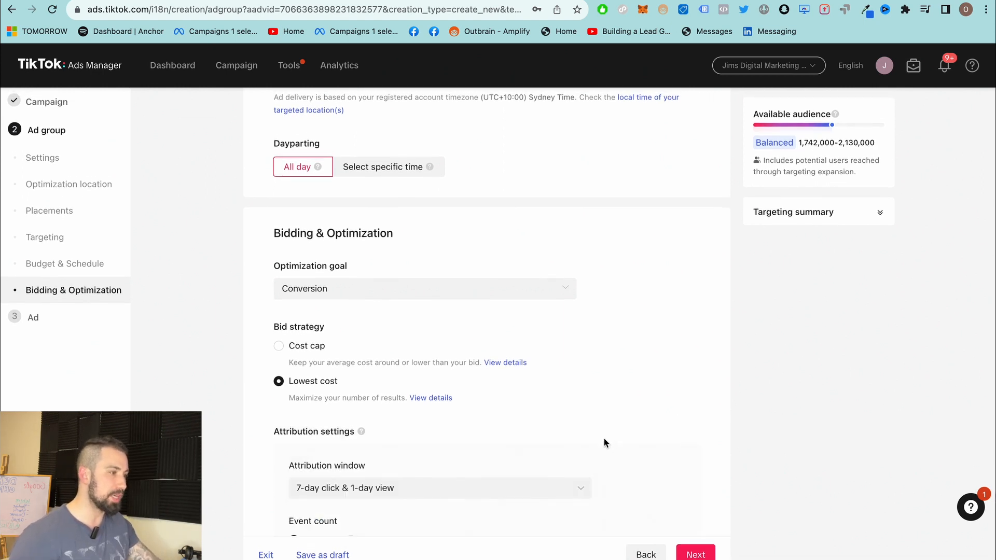
scroll(571, 425, down, 2)
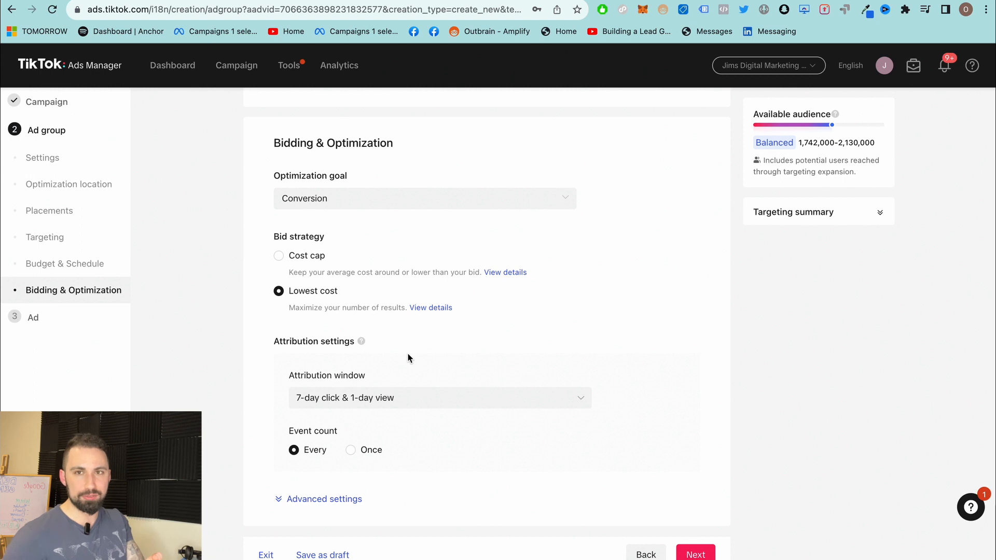
click(372, 398)
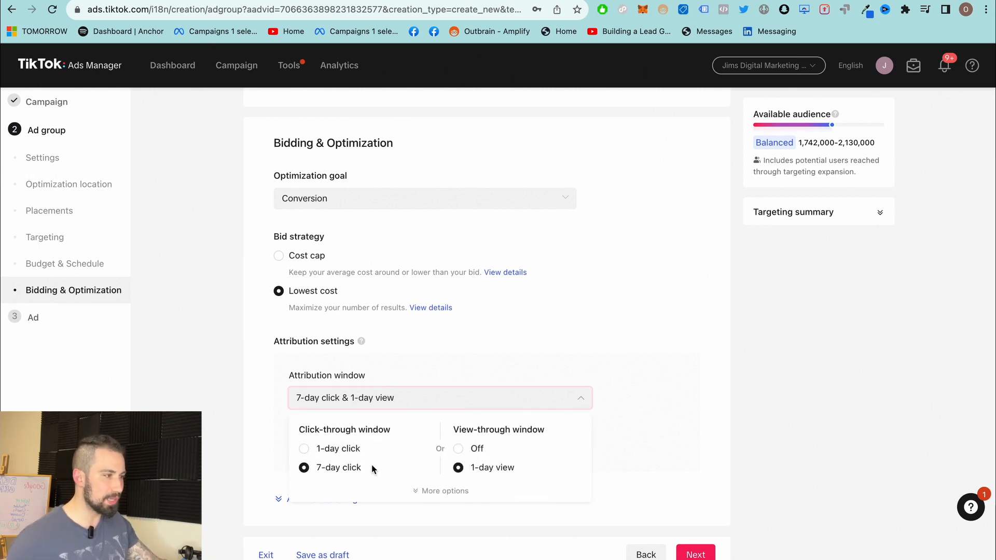
click(684, 439)
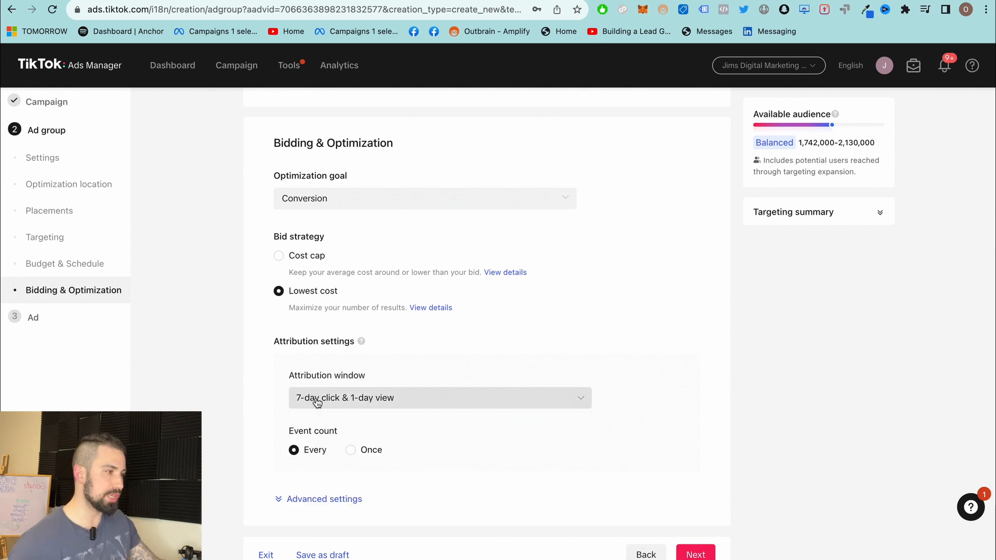
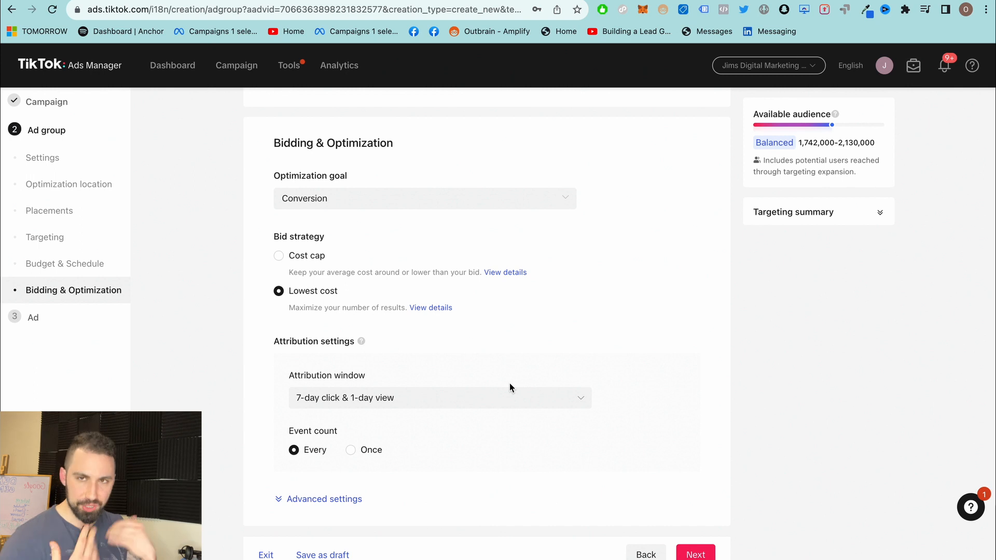
Try a 1-day click attribution window with view-through off, and return it to 7-day click & 1-day view.
click(506, 391)
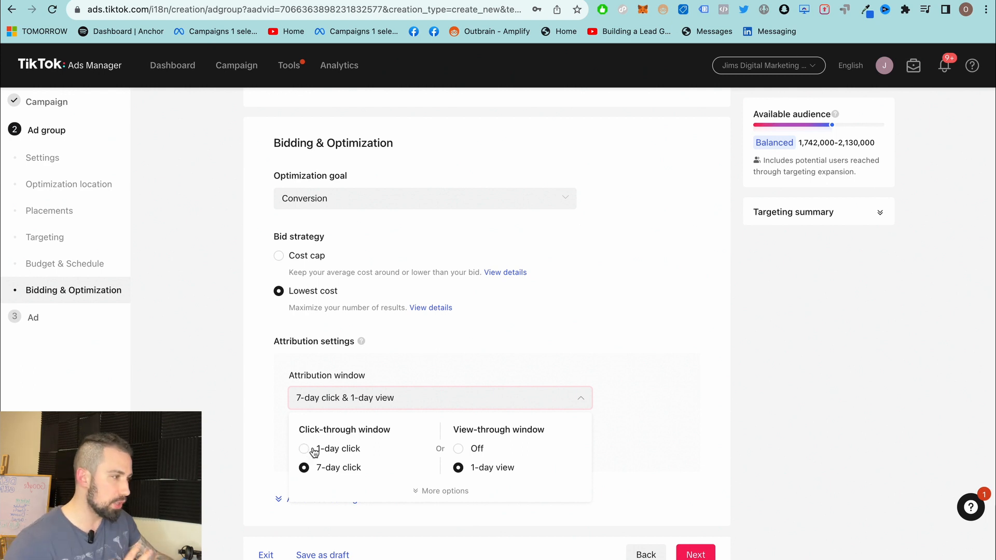
click(312, 449)
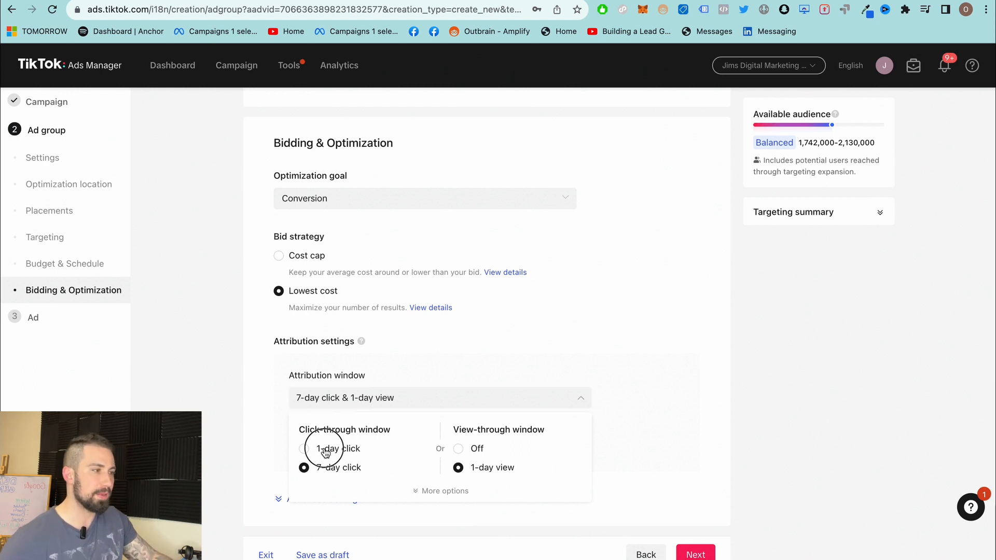
click(476, 449)
click(614, 363)
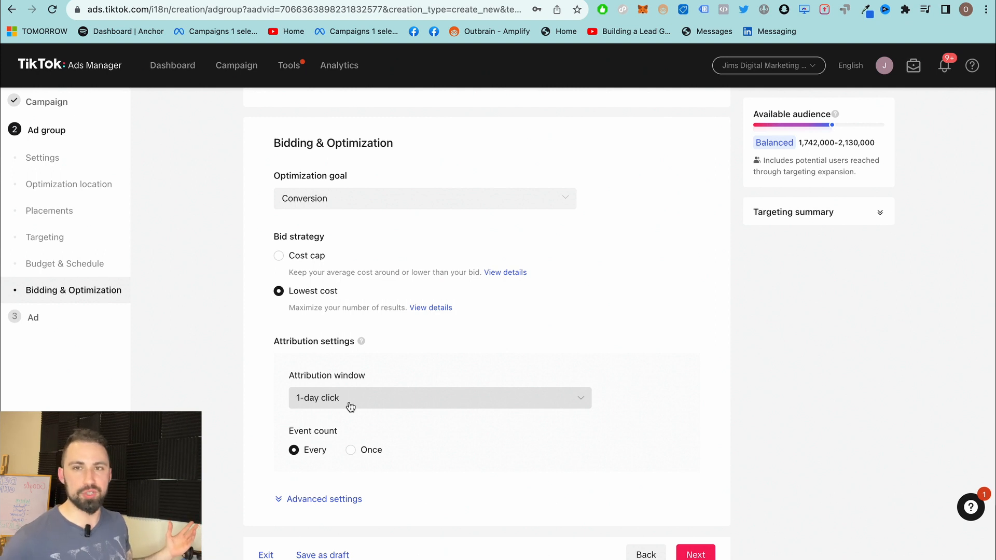
click(350, 404)
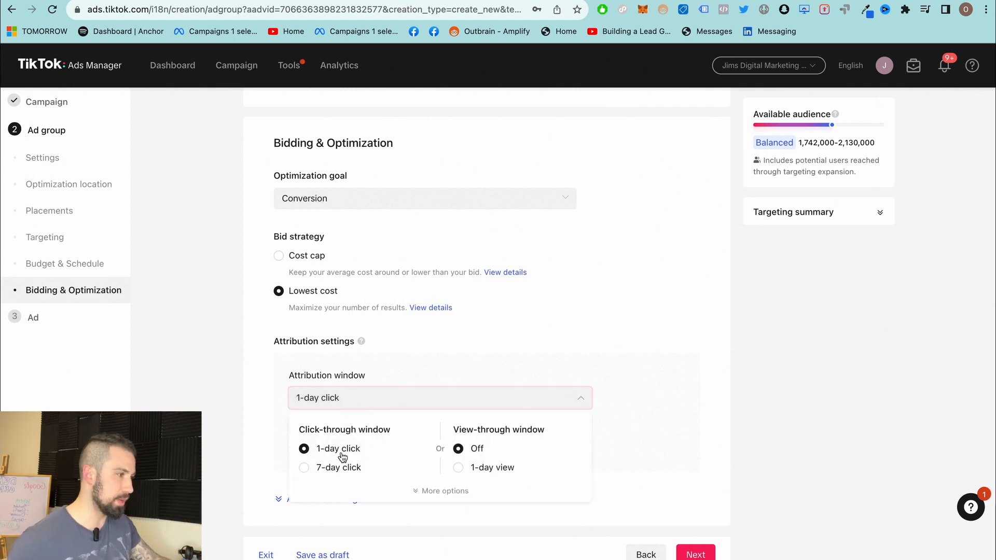
click(326, 468)
click(463, 468)
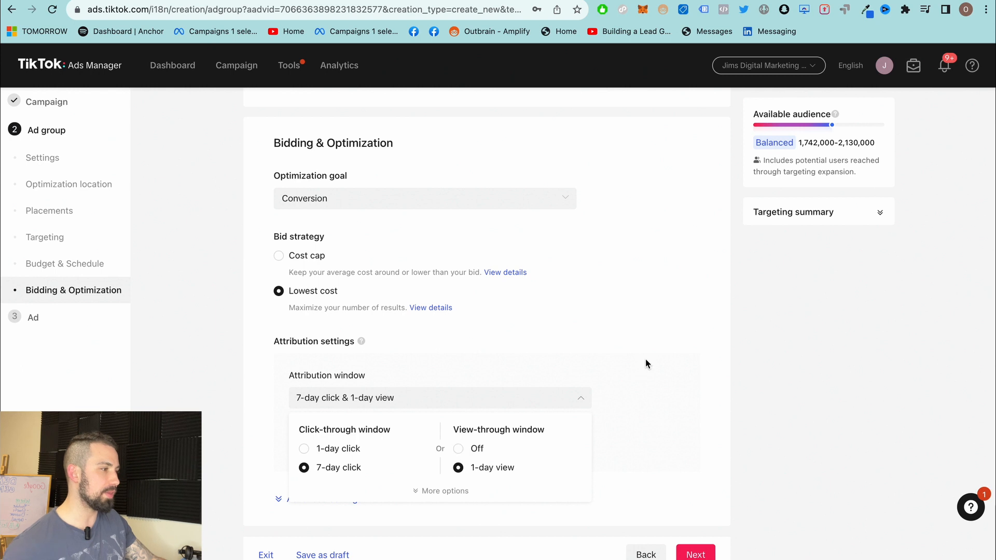
click(647, 362)
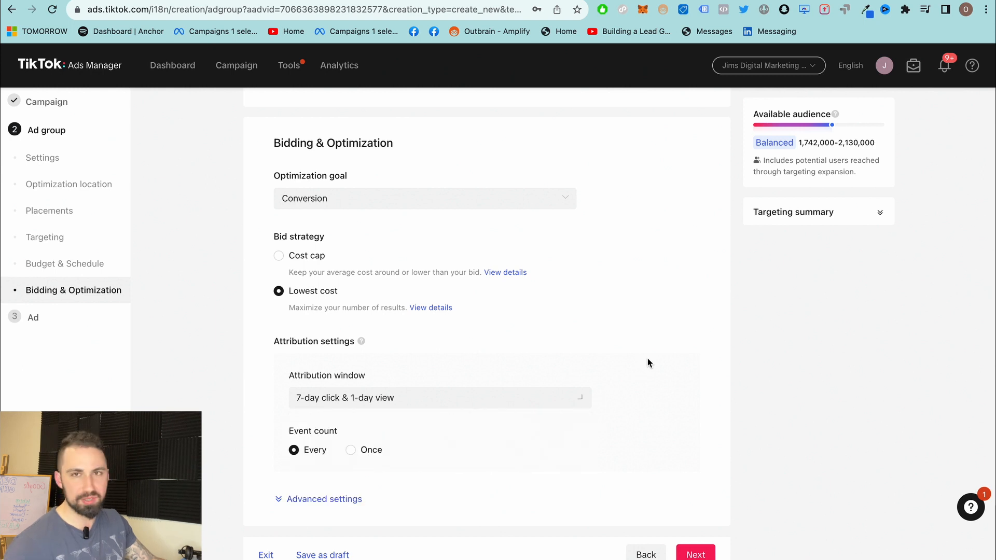
Expand the advanced settings to check the billing event and delivery type, and save the ad group to continue to the ad.
click(326, 500)
scroll(441, 394, down, 2)
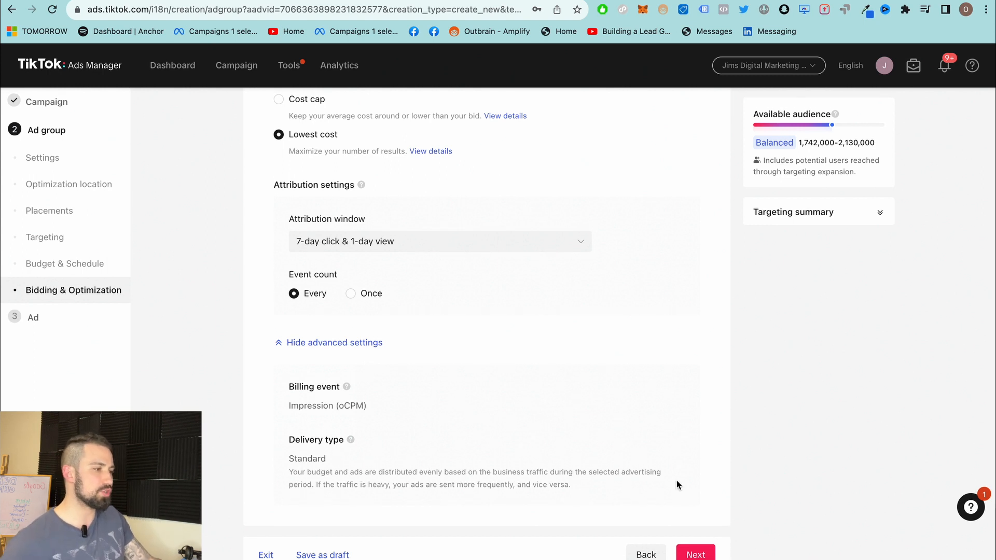
click(696, 555)
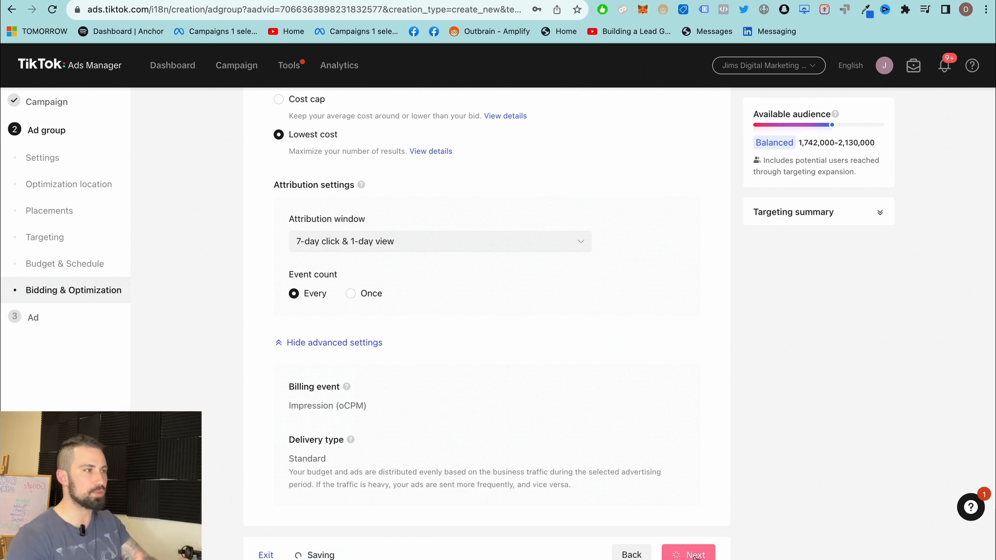